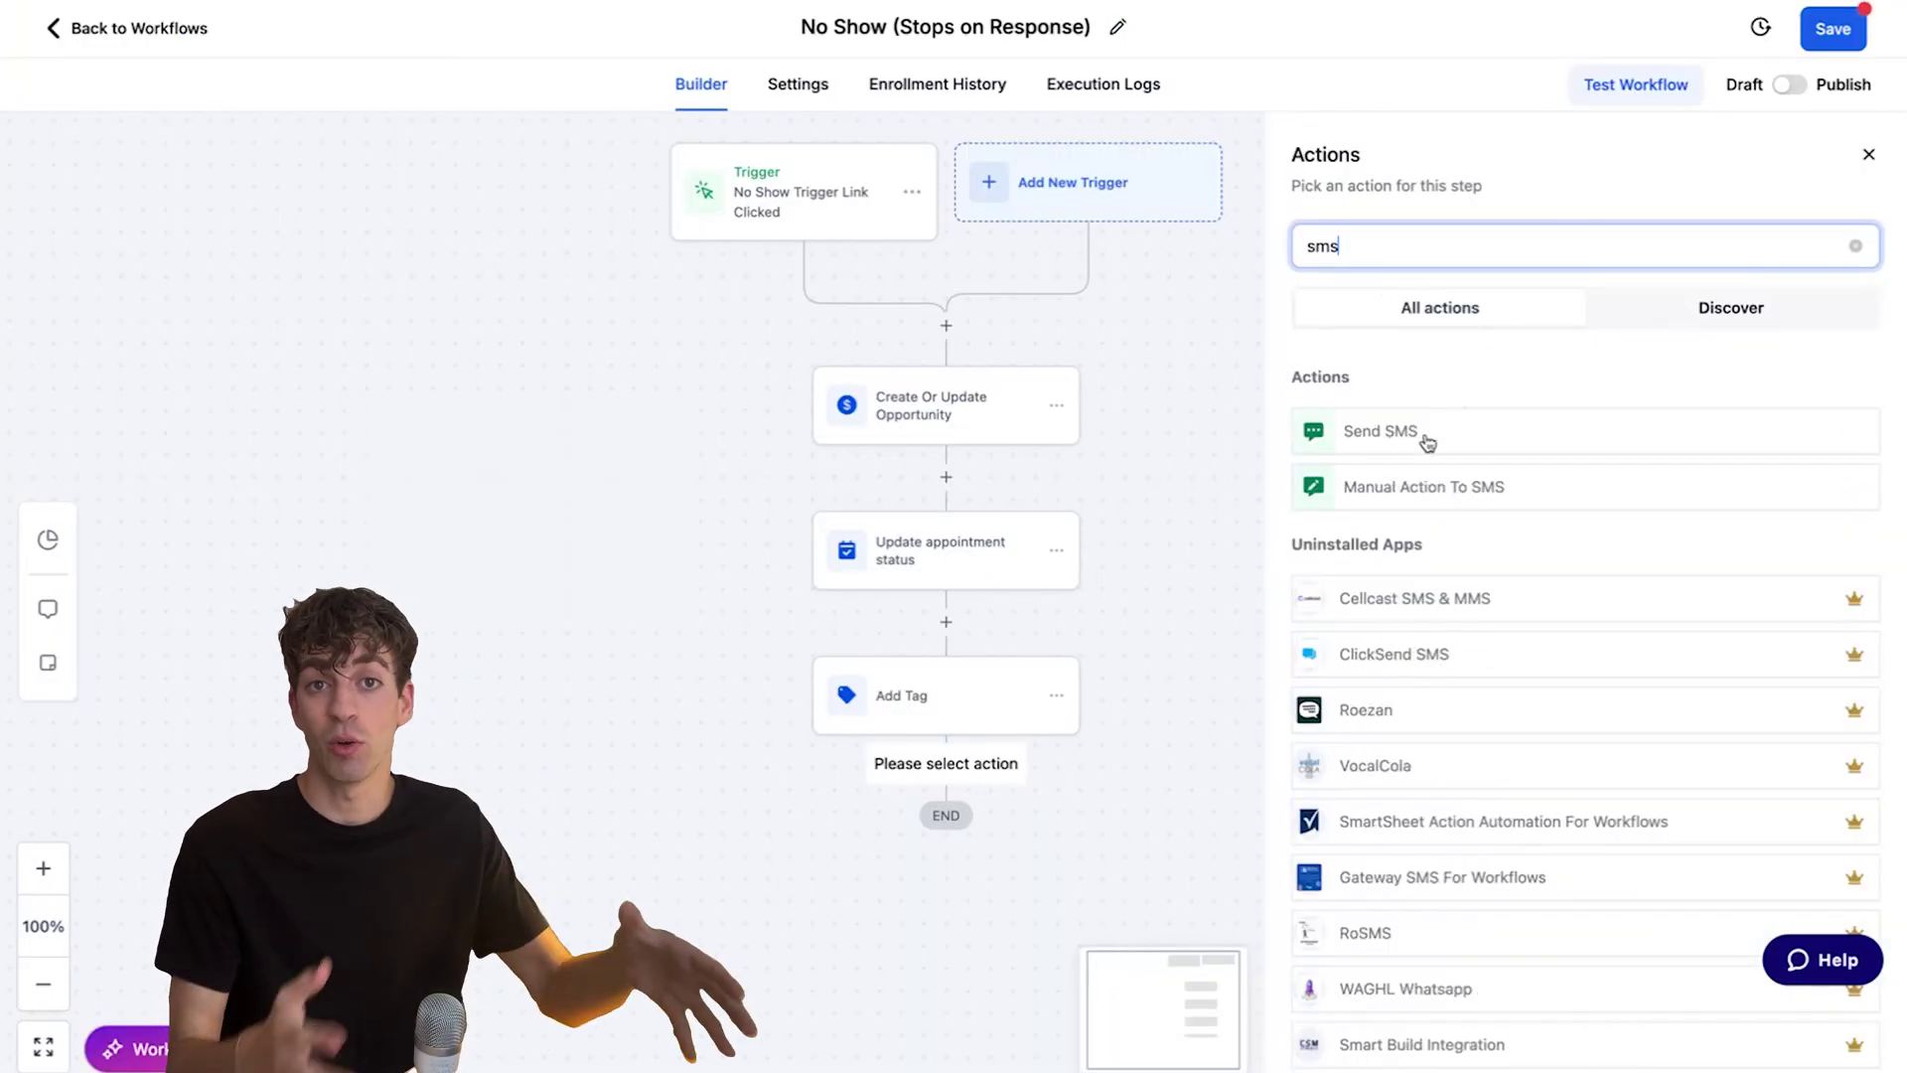
Begin adding a Send SMS step to the No Show workflow, searching 'Se'.
left_click(1427, 443)
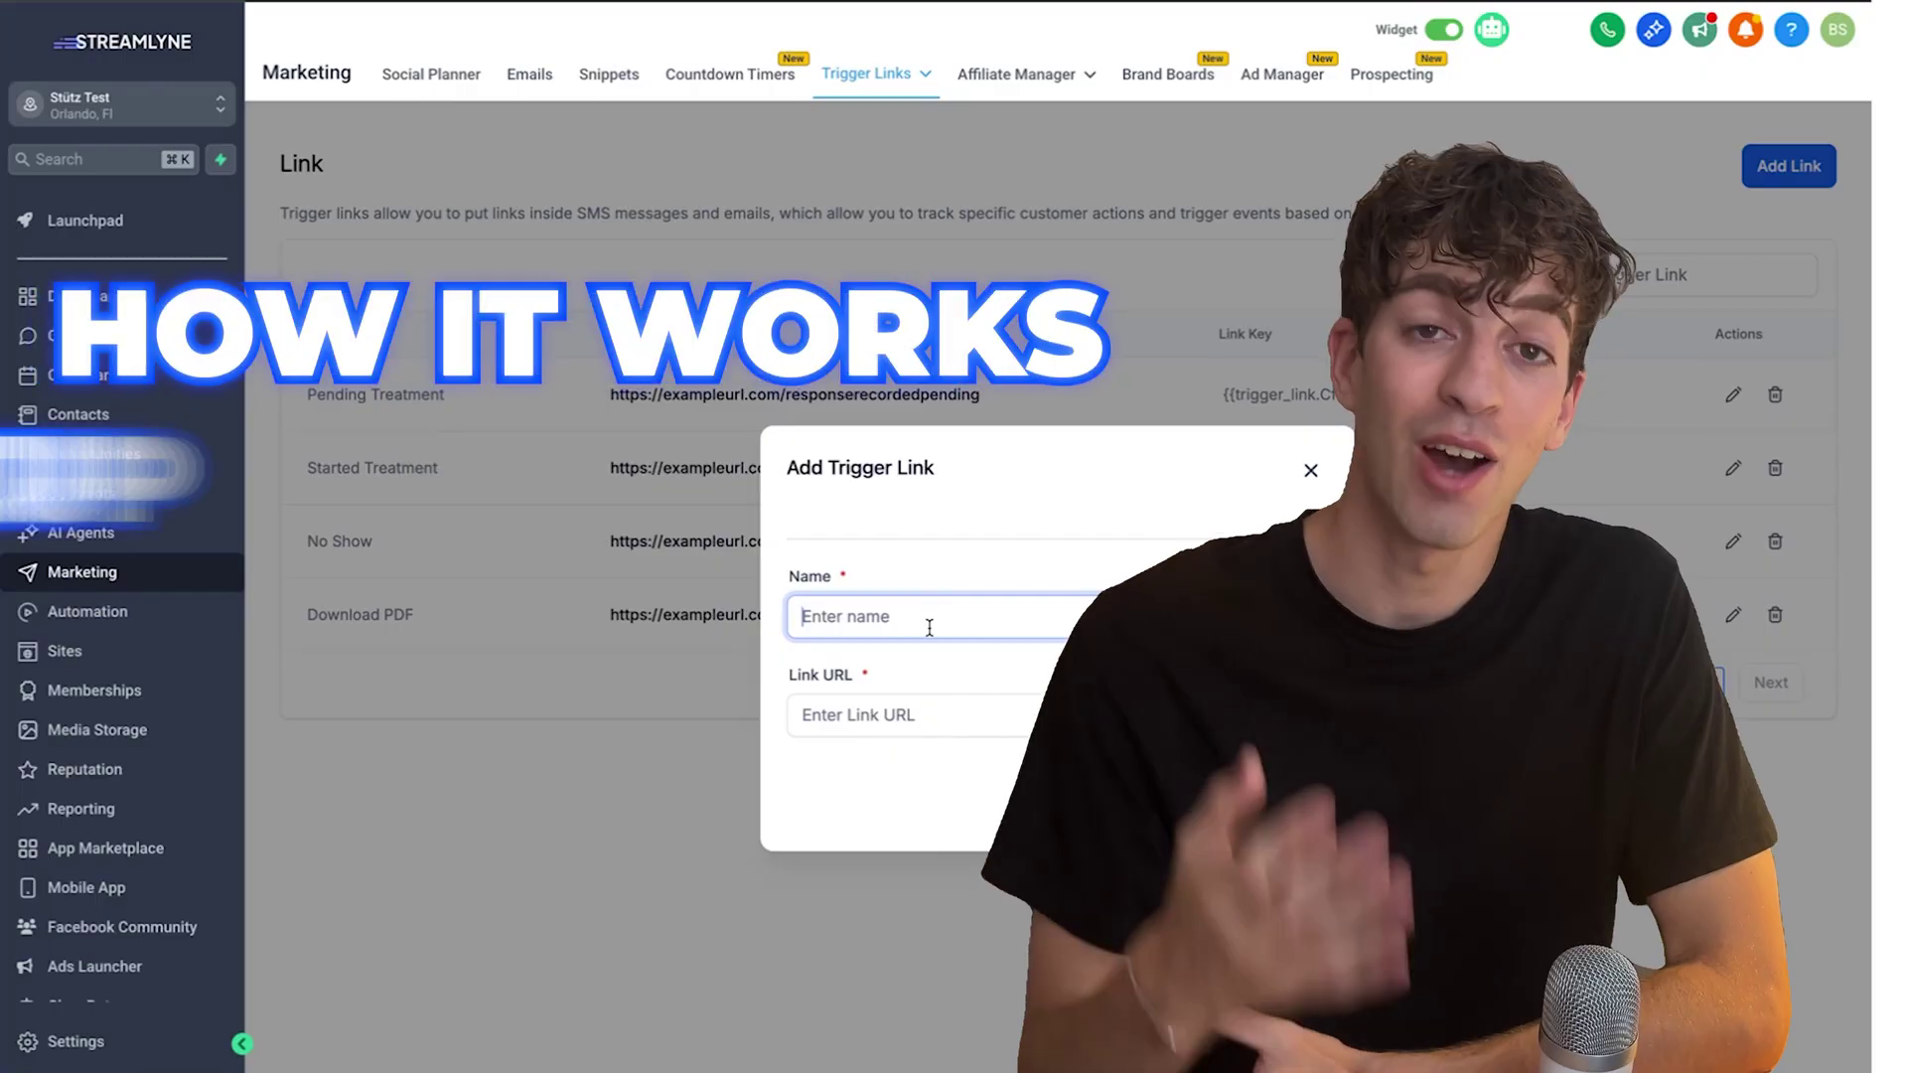
type("Se")
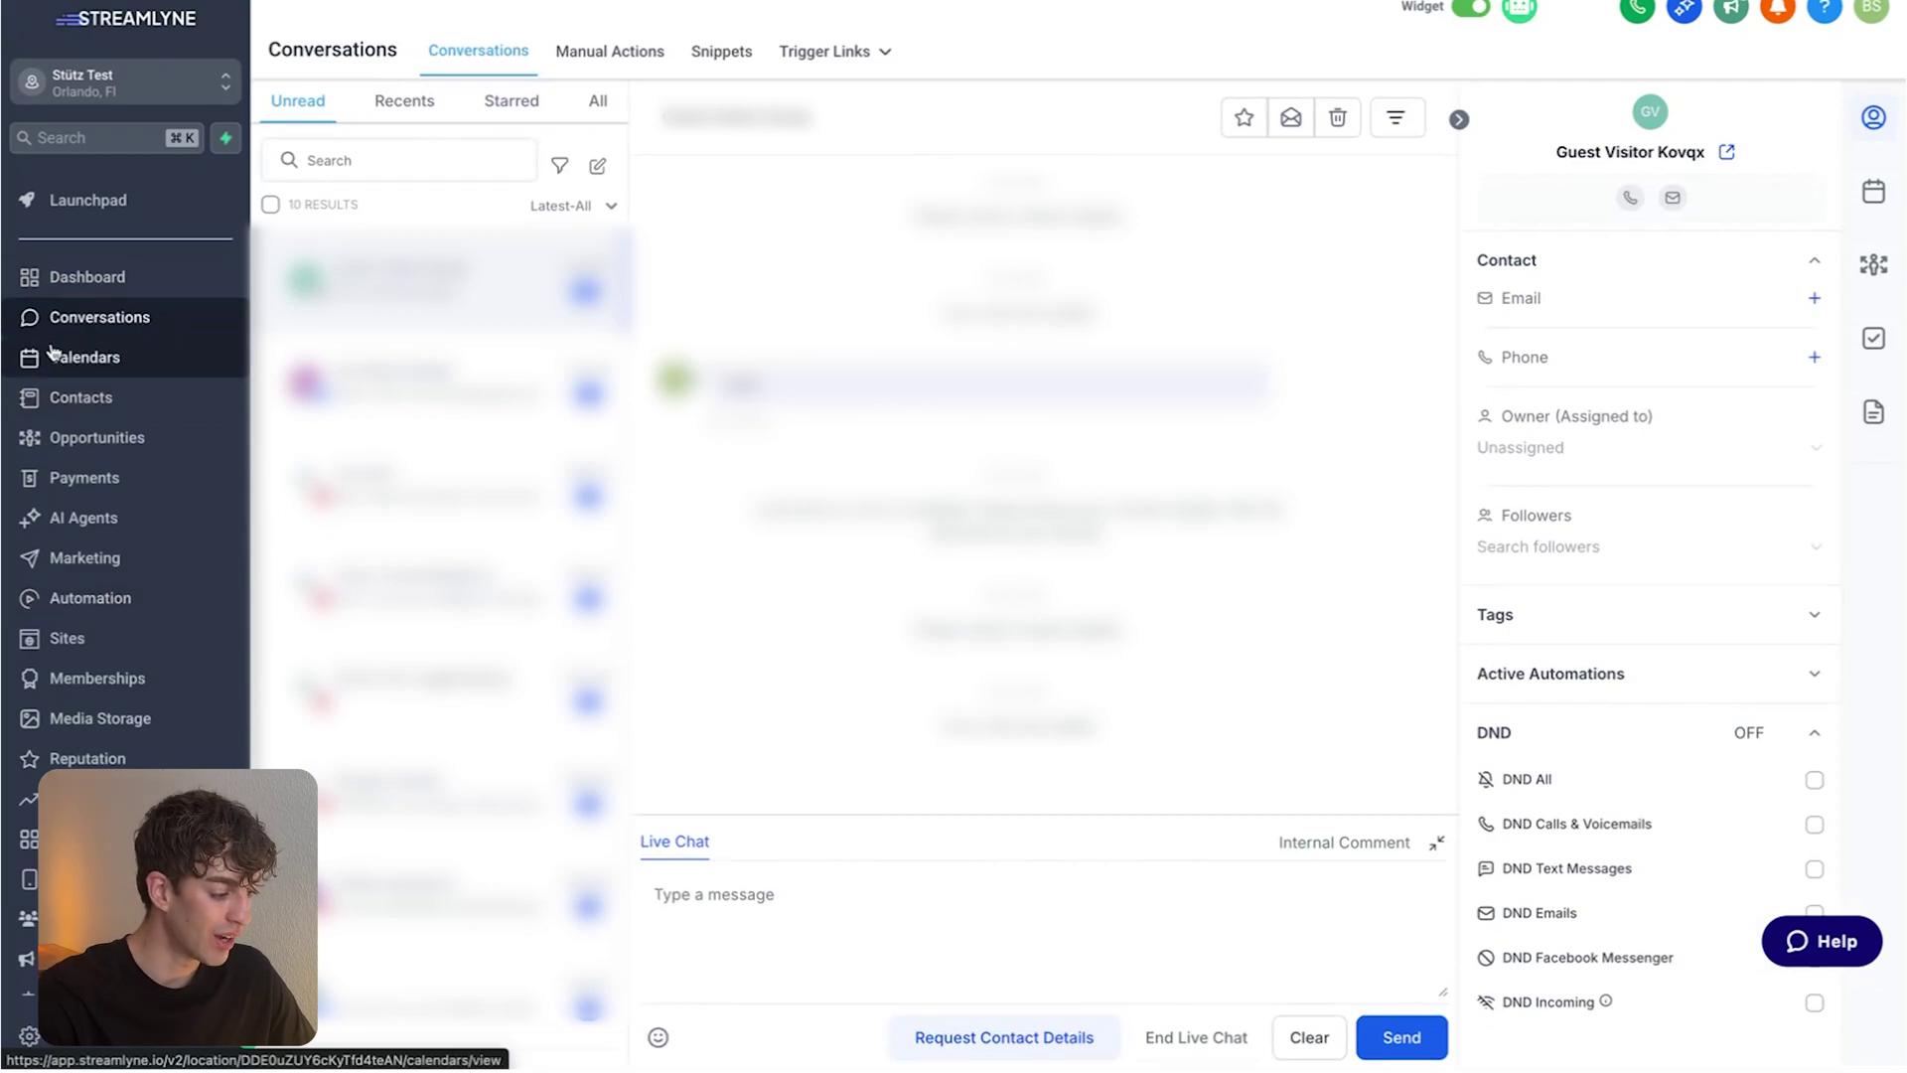
Bring up the Marketing Trigger Links list.
left_click(84, 560)
left_click(860, 55)
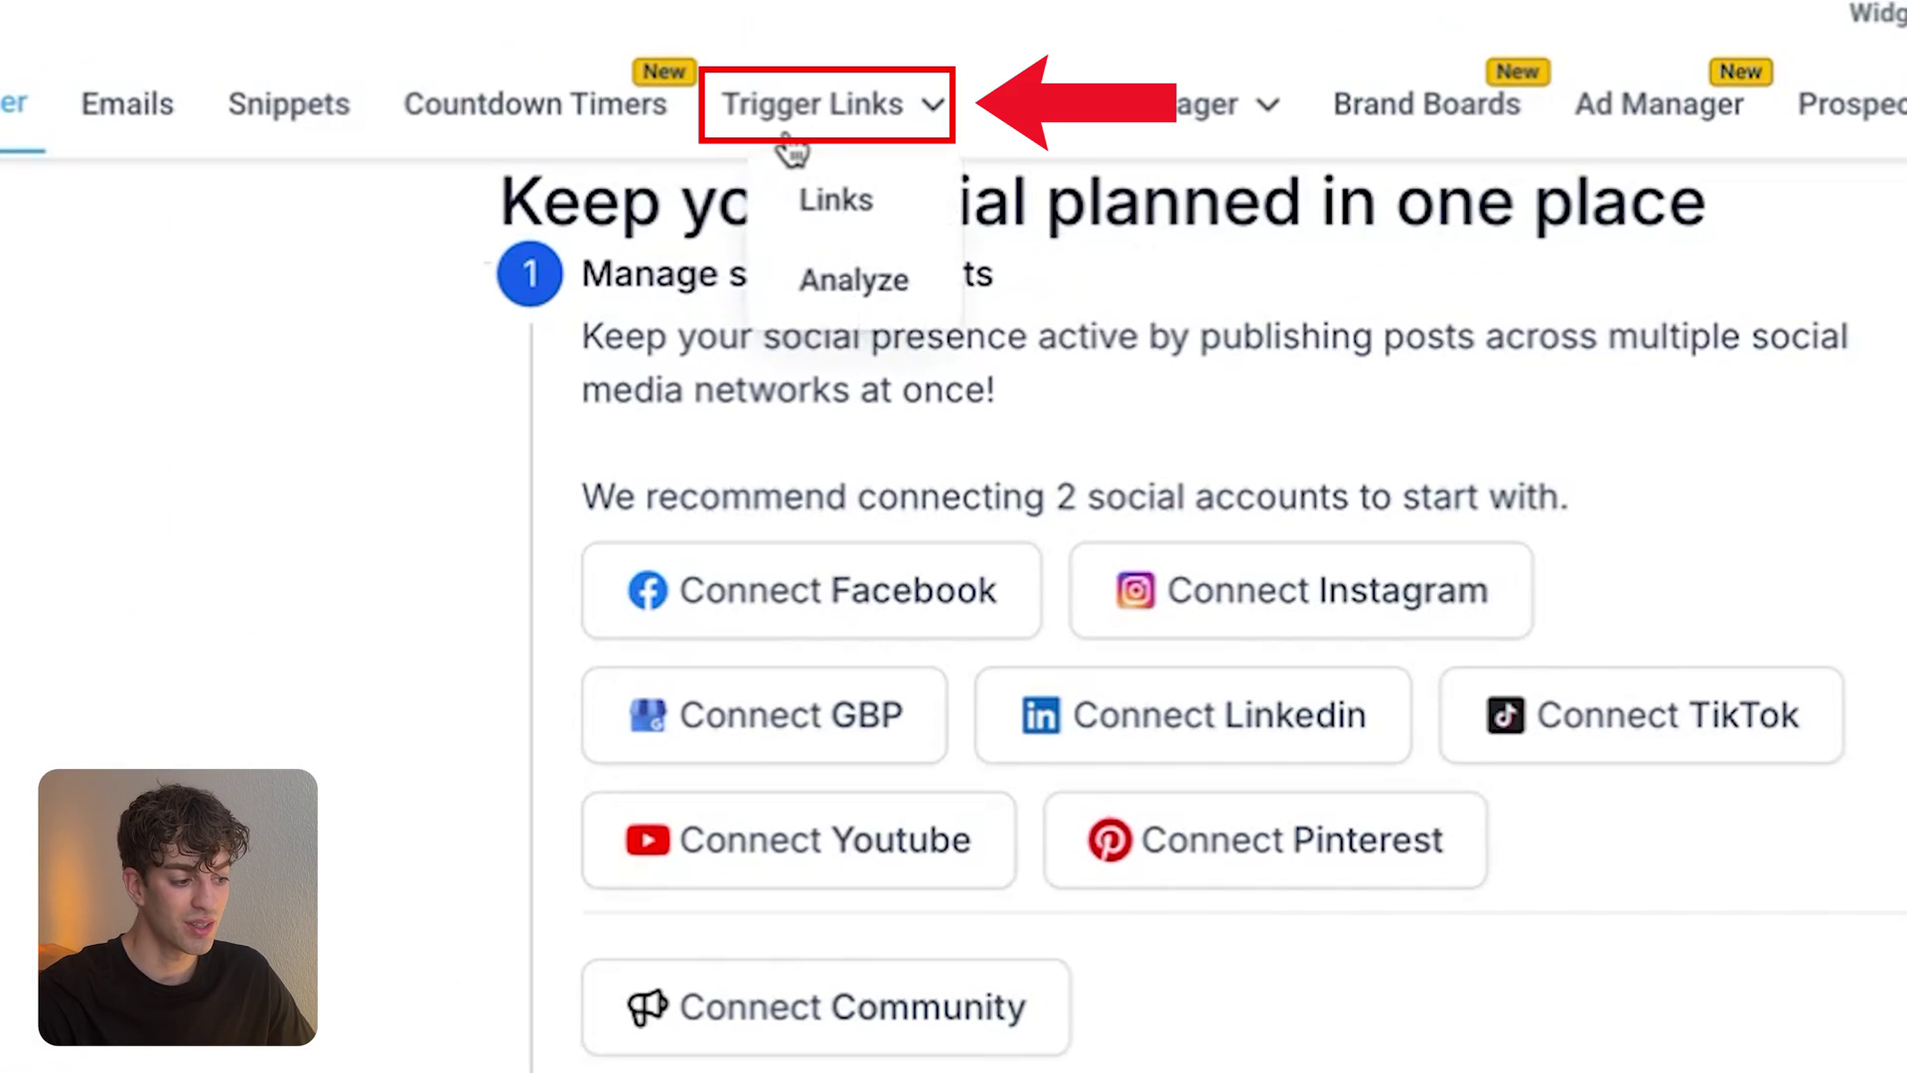
left_click(840, 227)
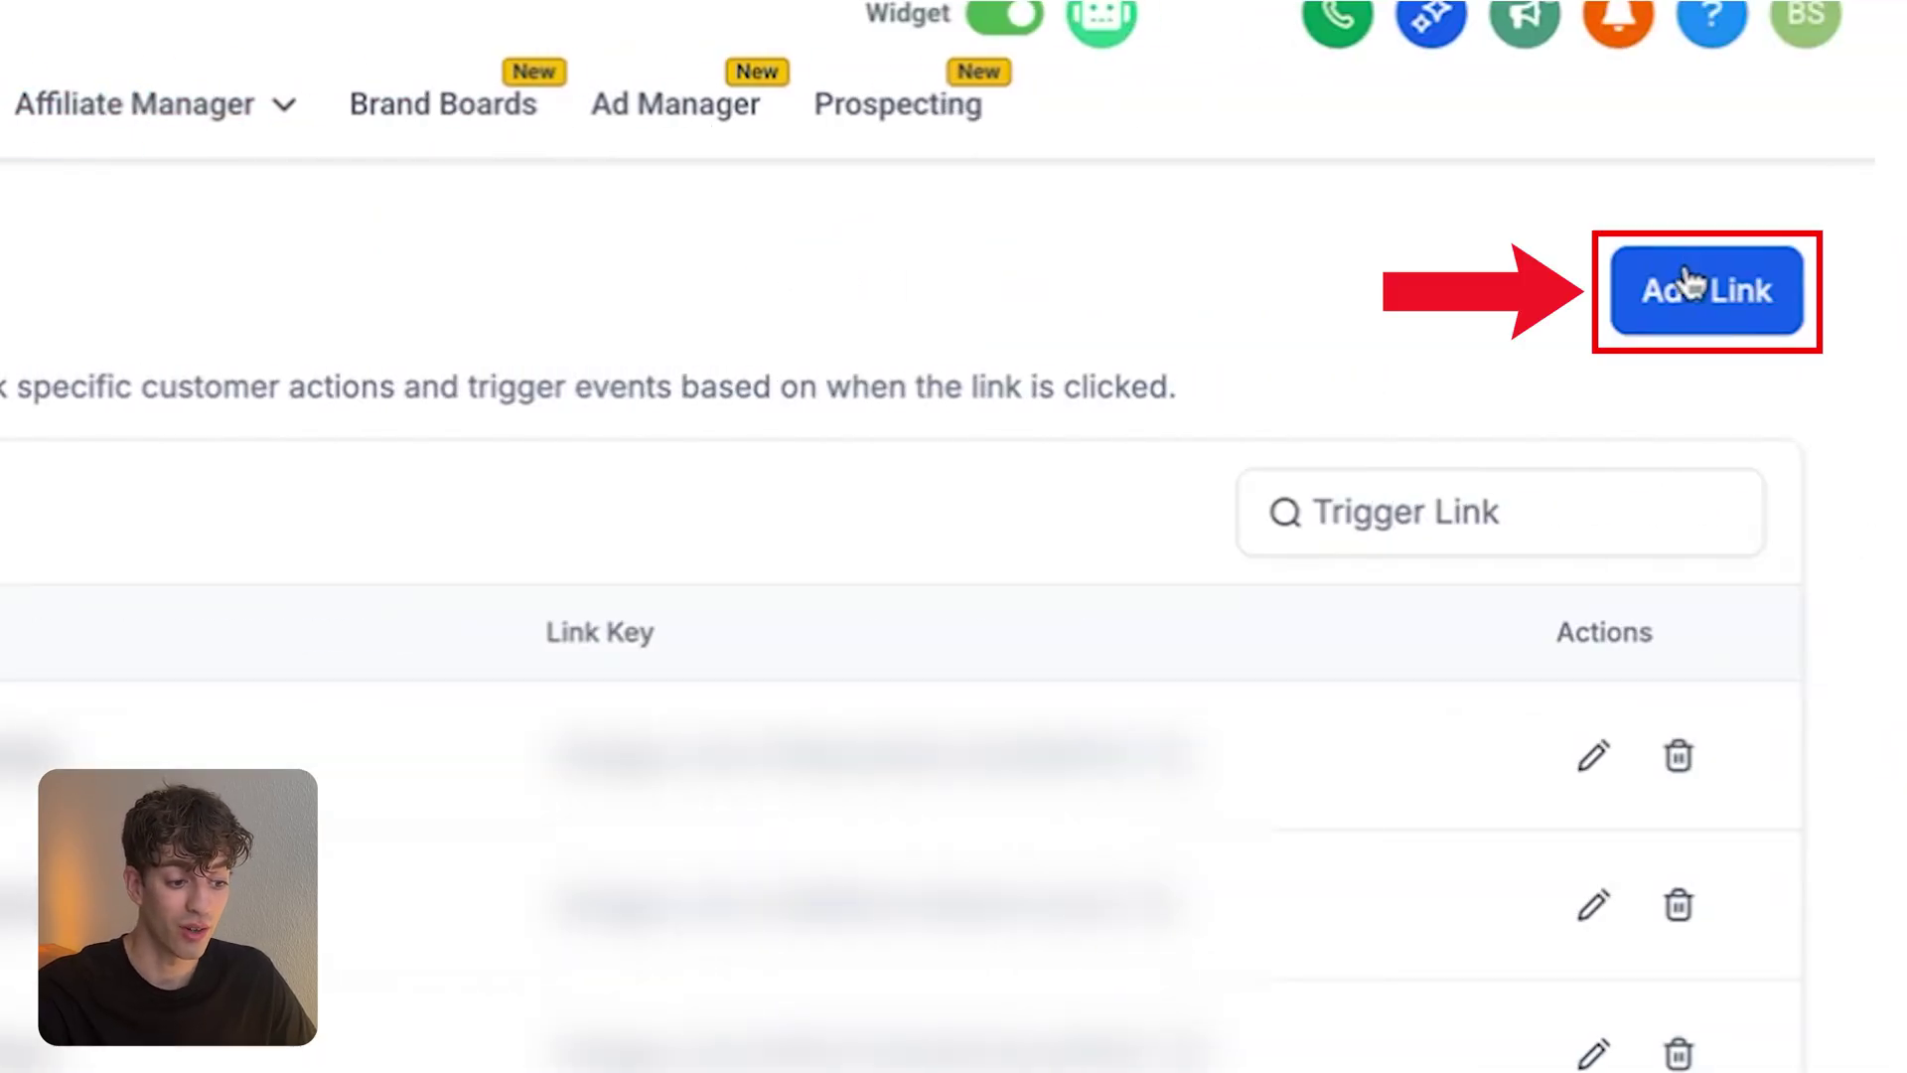
Start a new trigger link with a pasted name, then discard it without saving.
left_click(1686, 308)
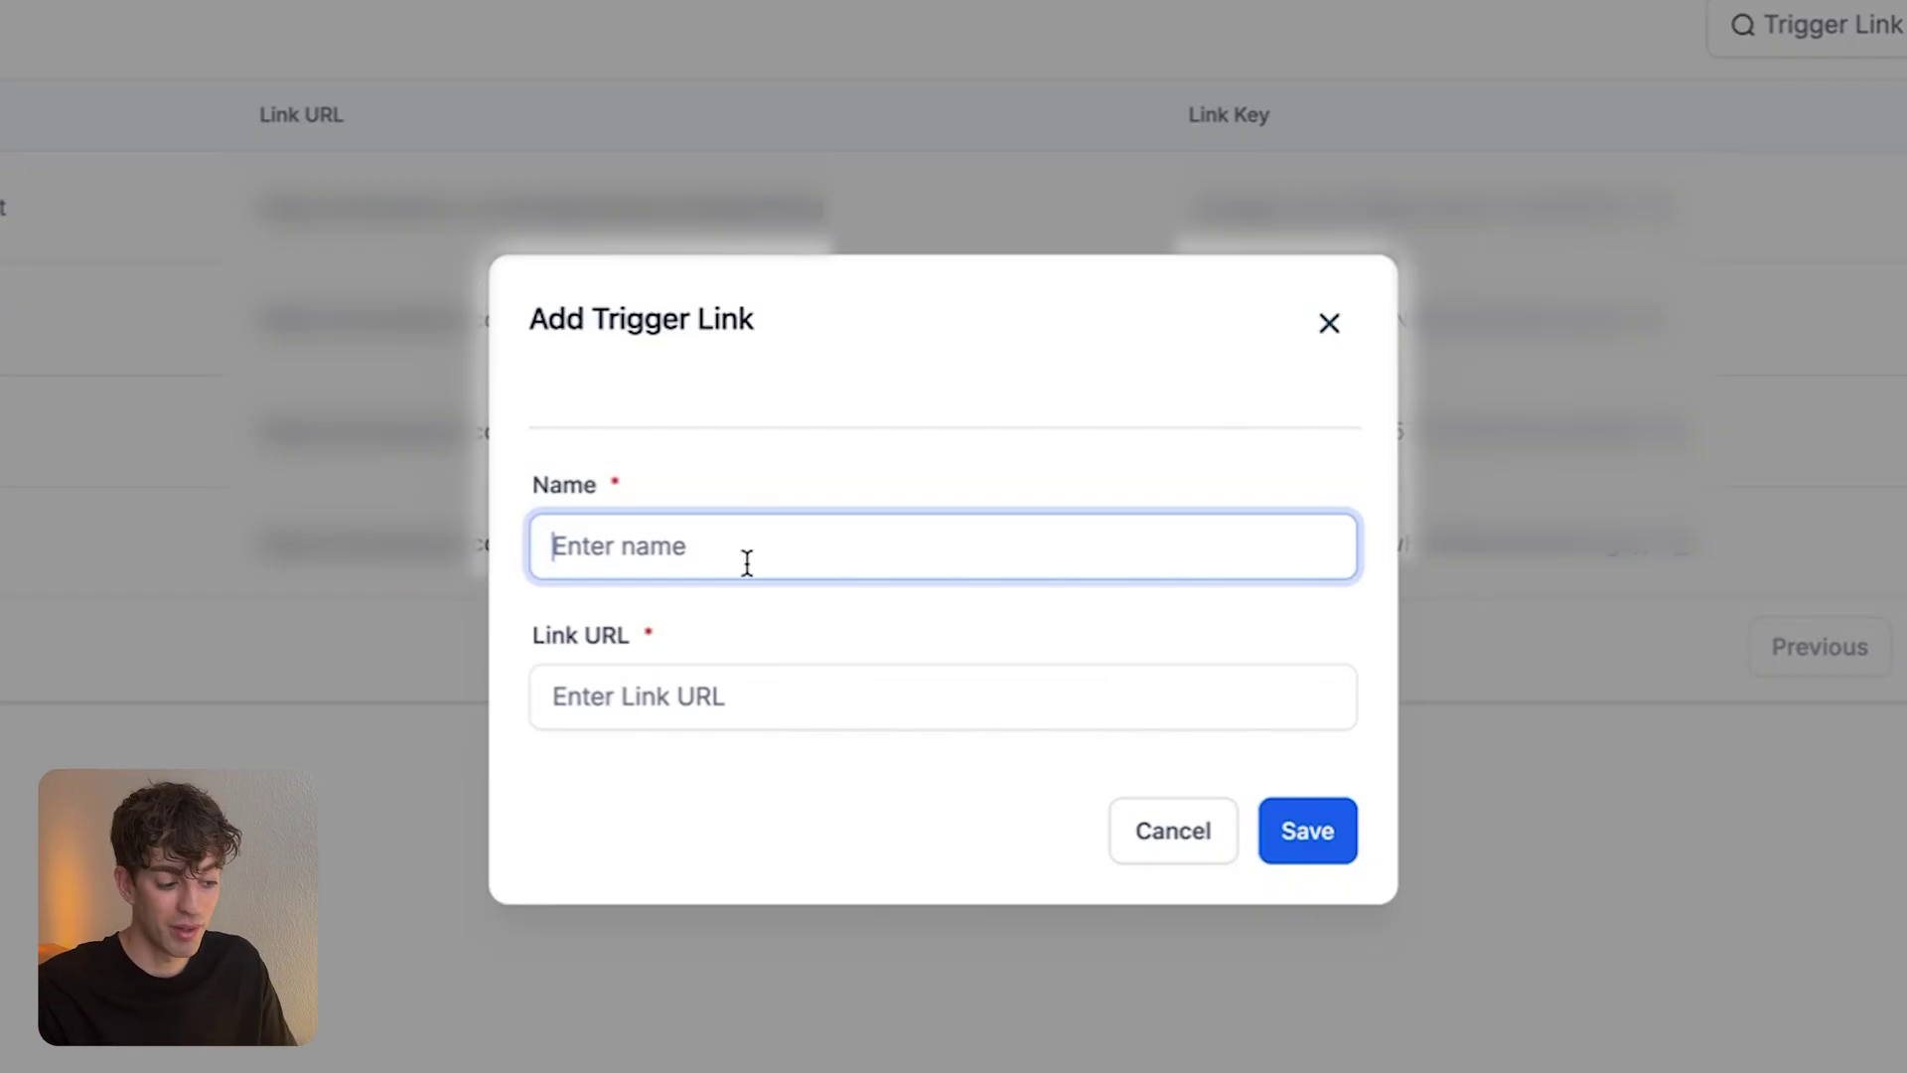
type("Send PDF Campaign")
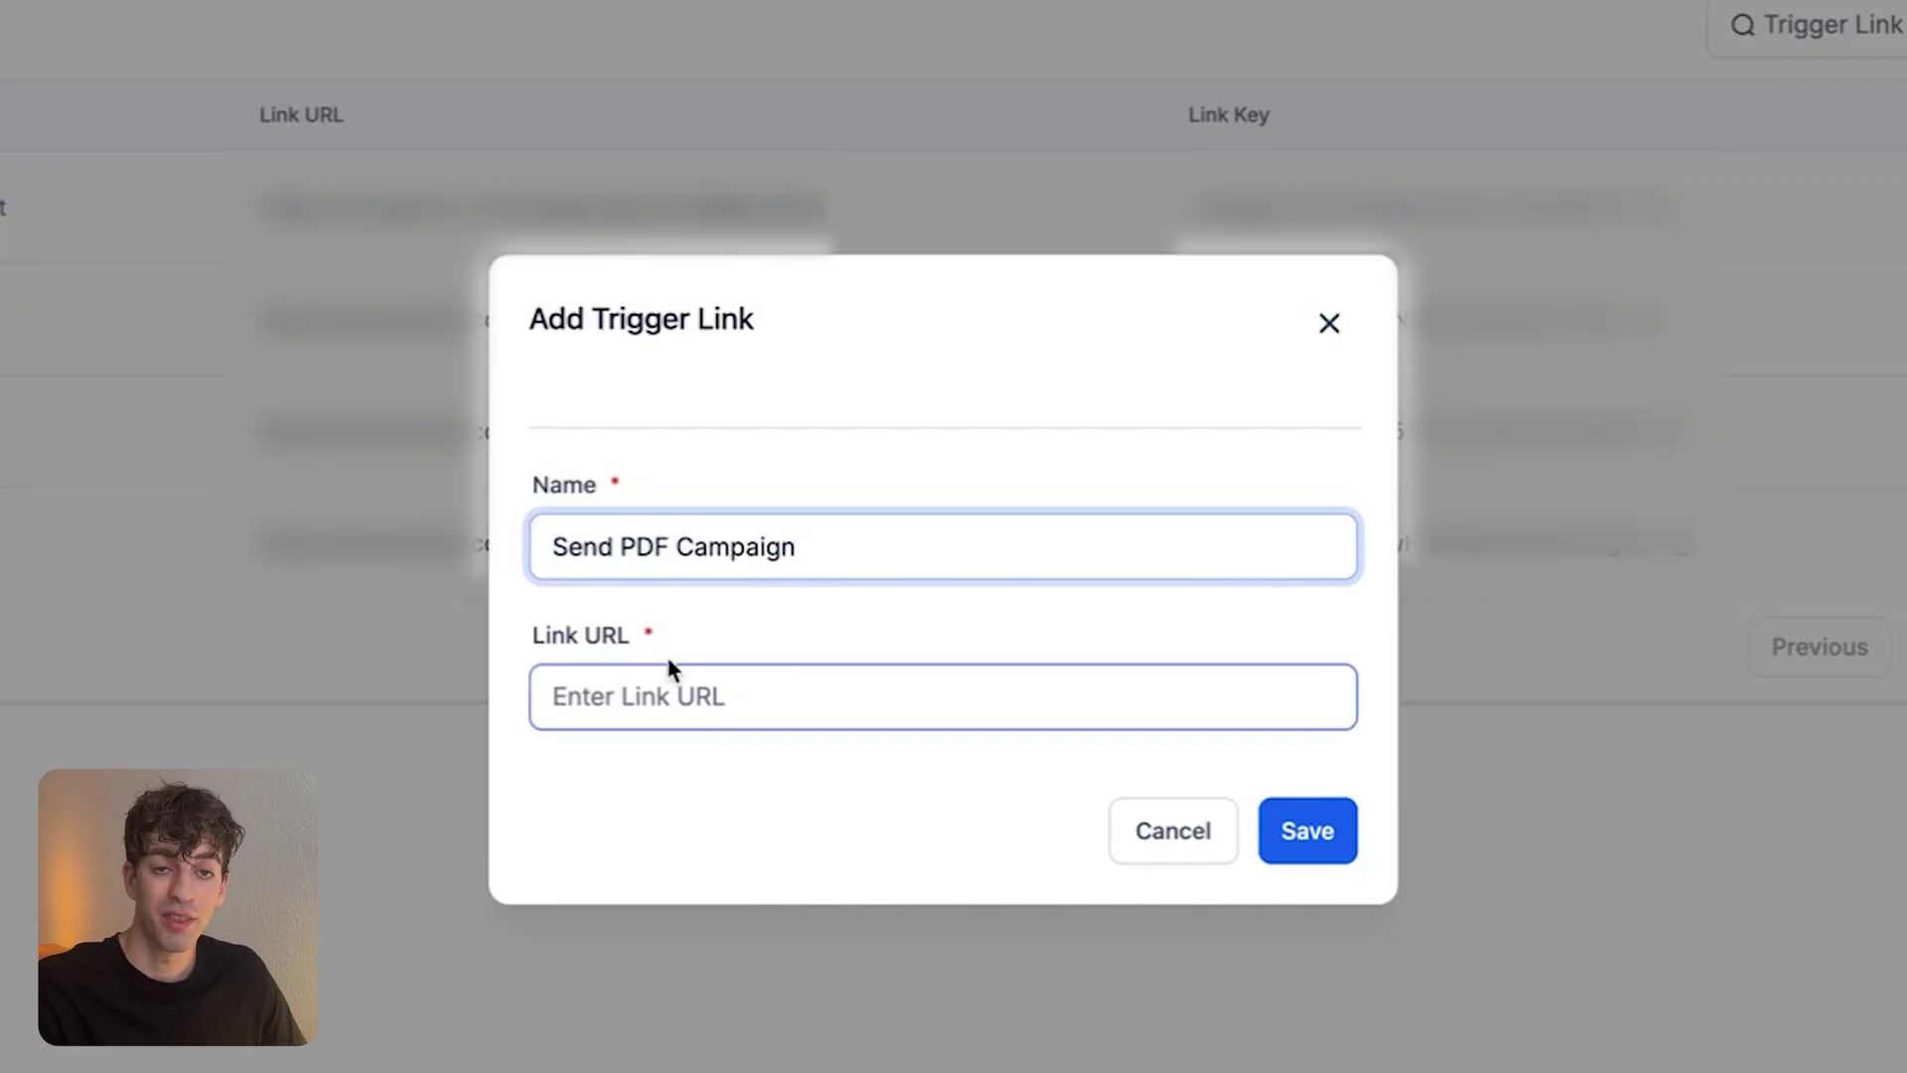
left_click(593, 725)
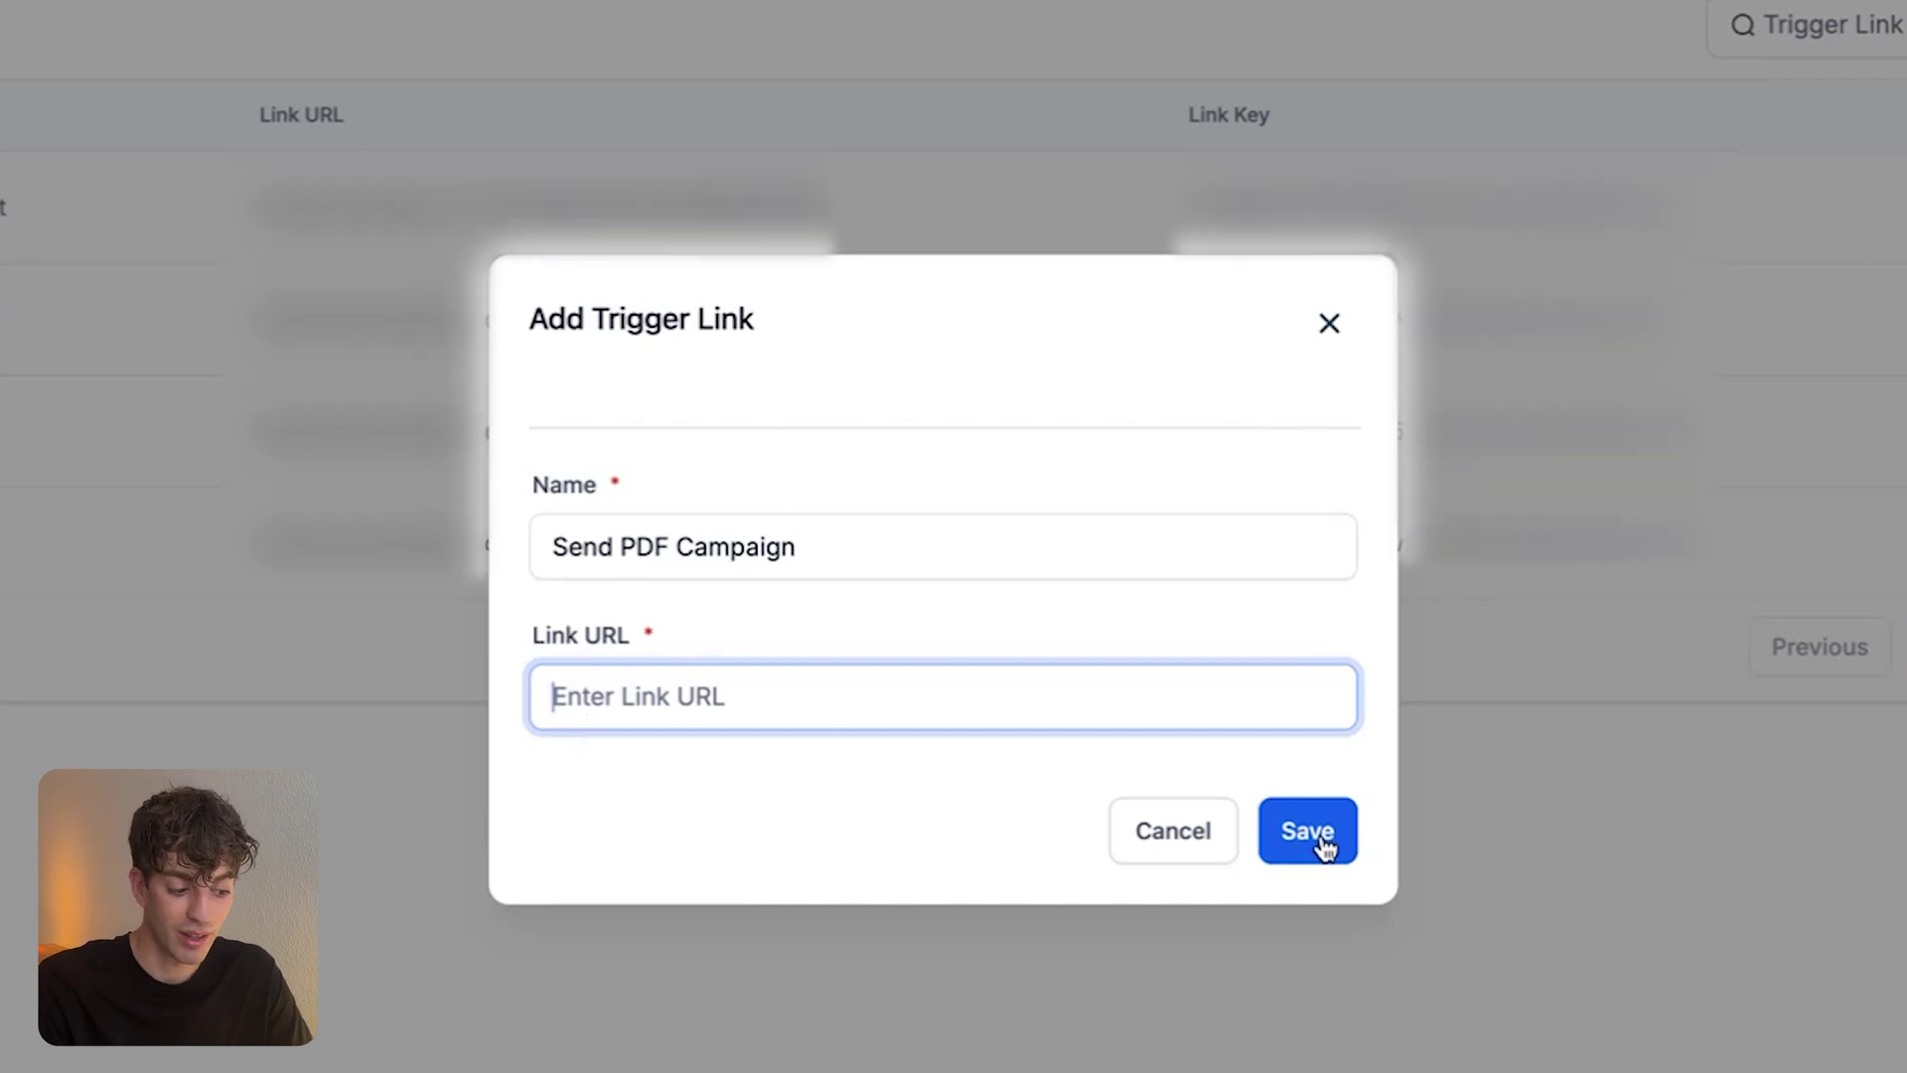
left_click(1329, 323)
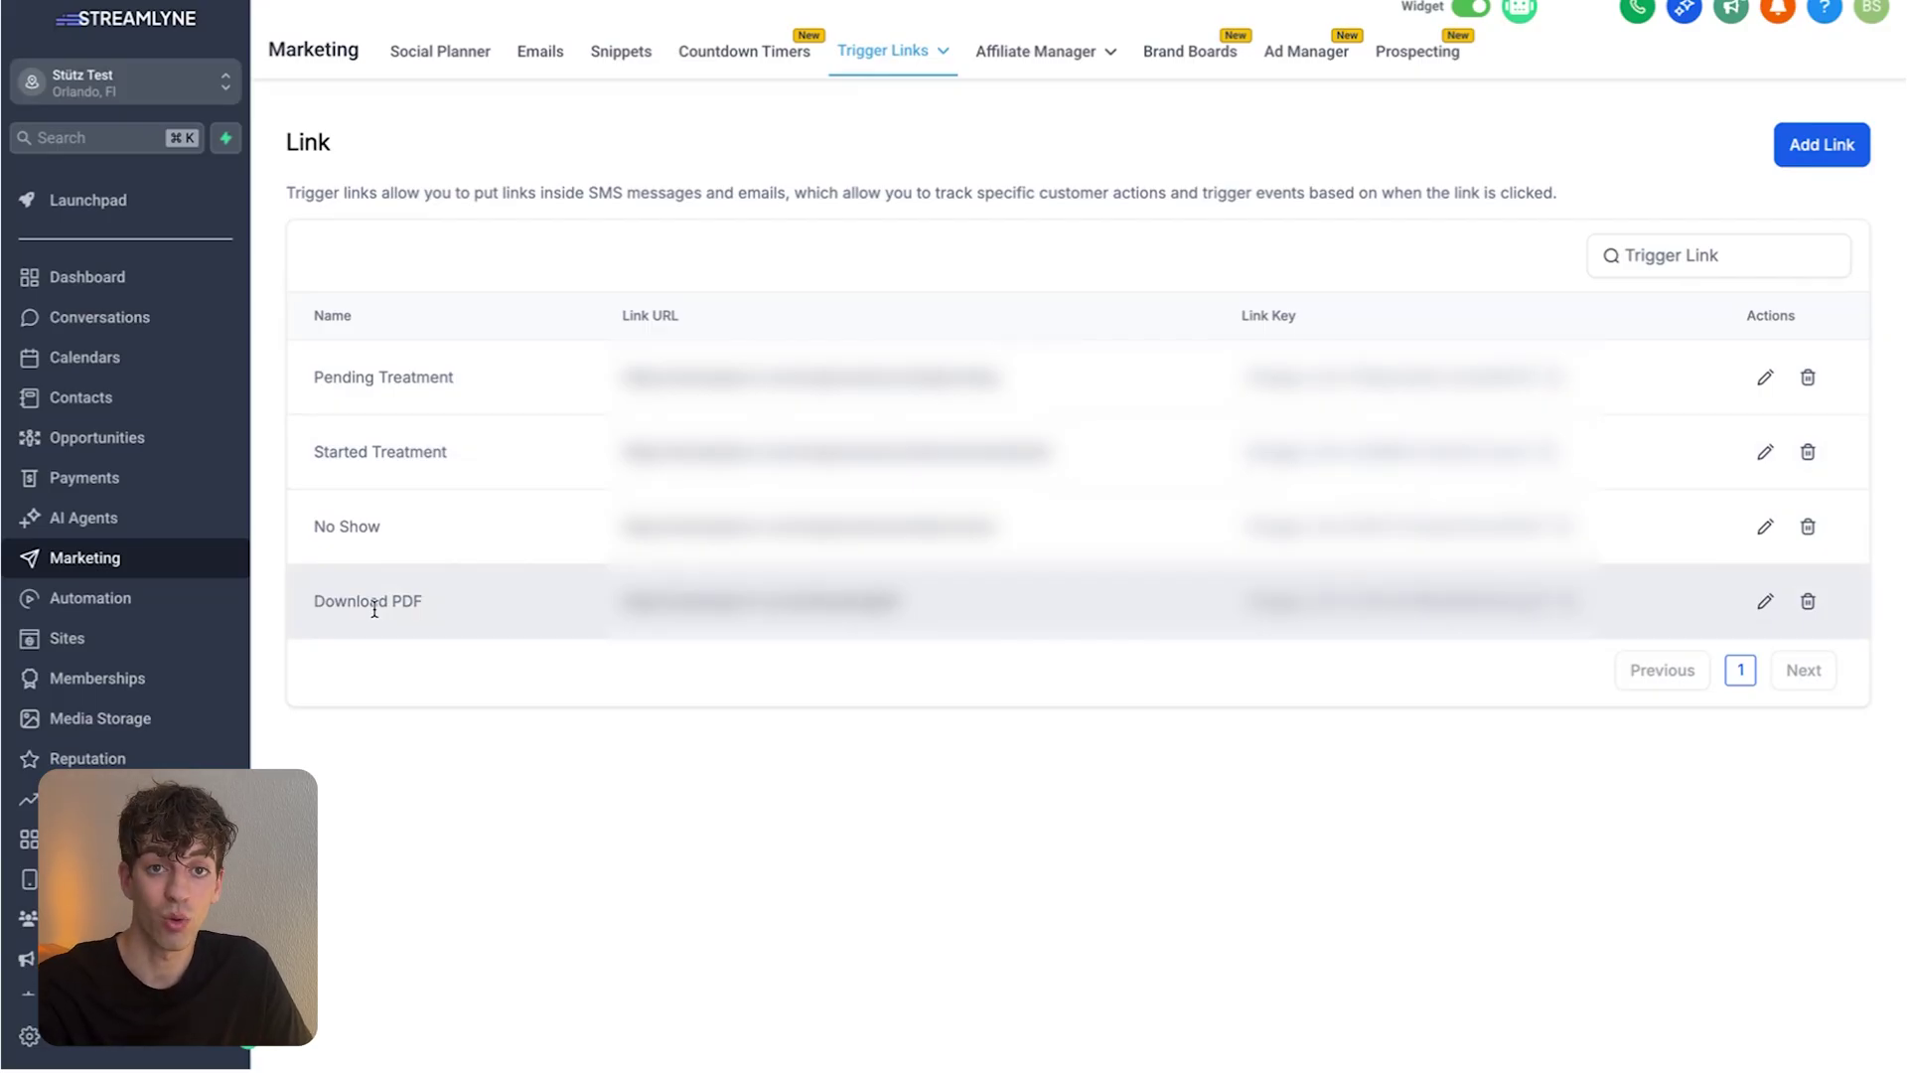
left_click(80, 609)
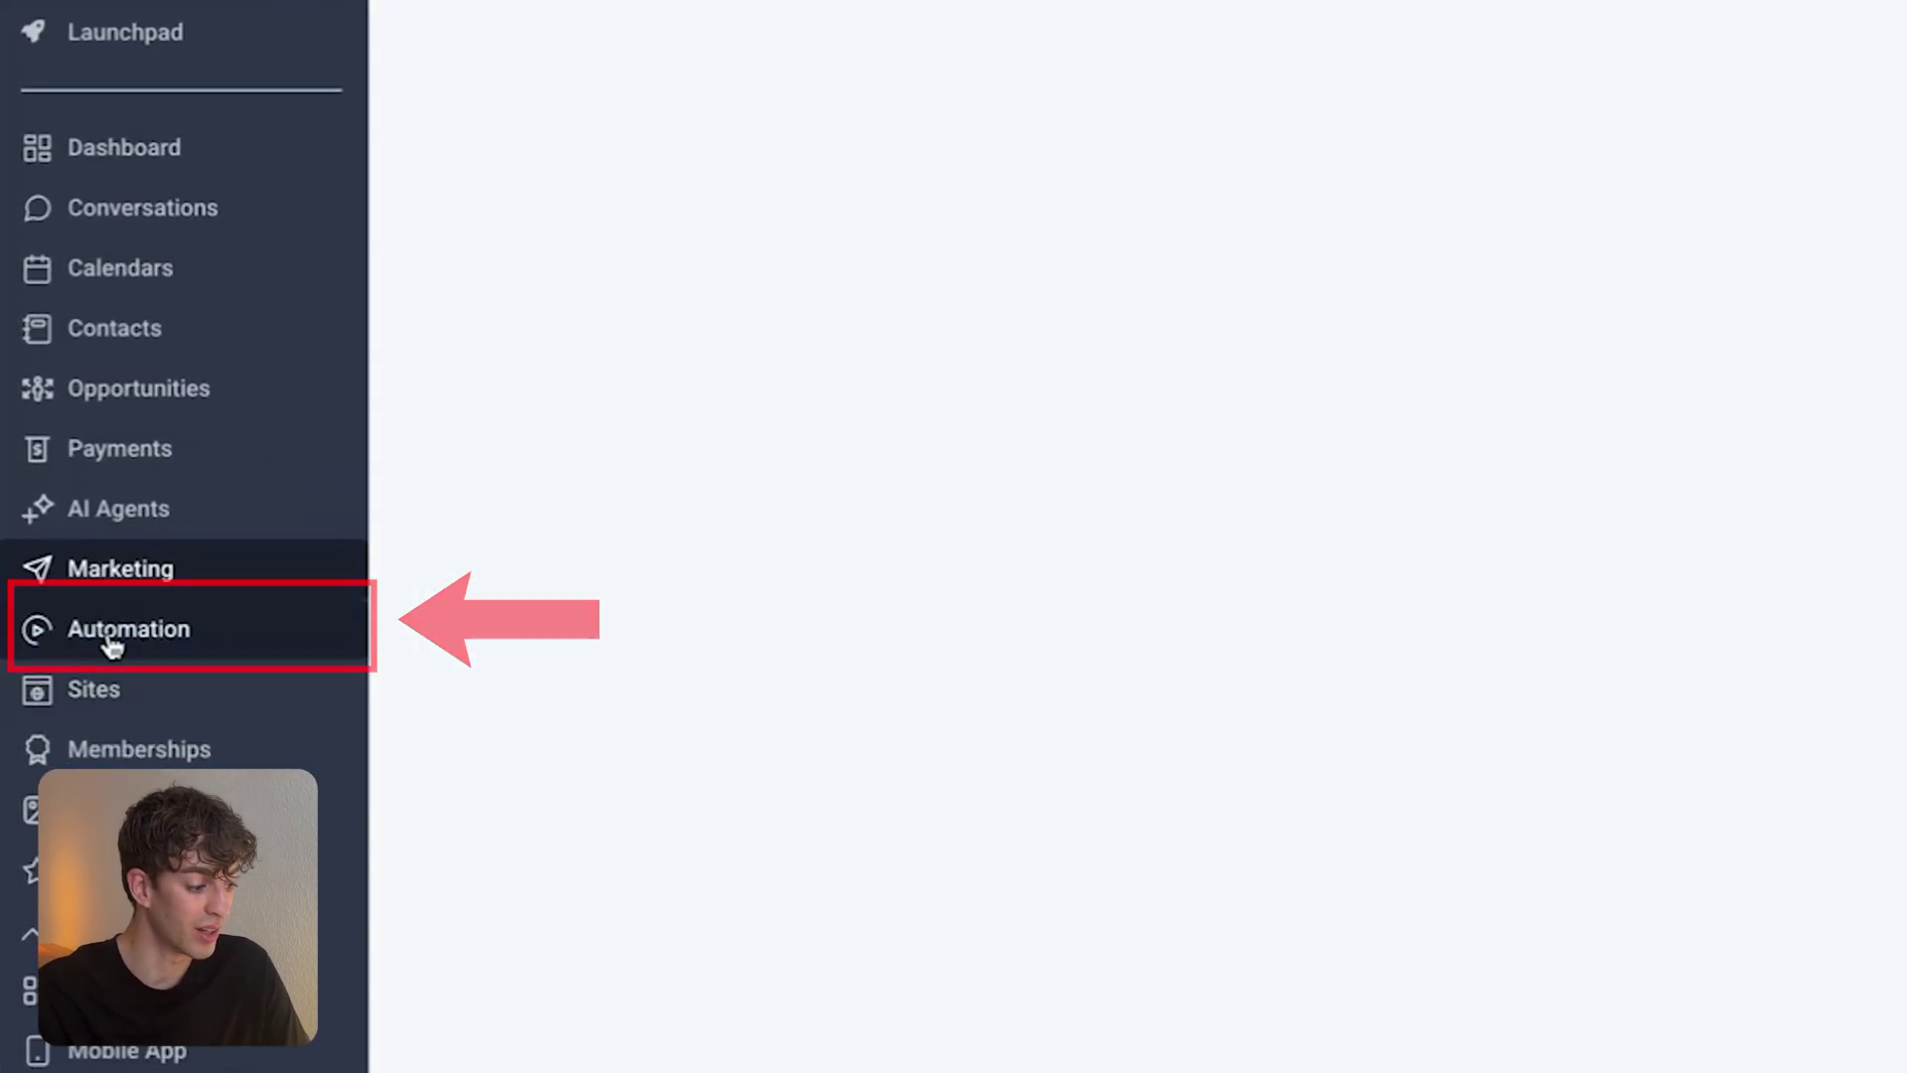
Create a new workflow from scratch with a Trigger Link Clicked trigger.
left_click(1748, 142)
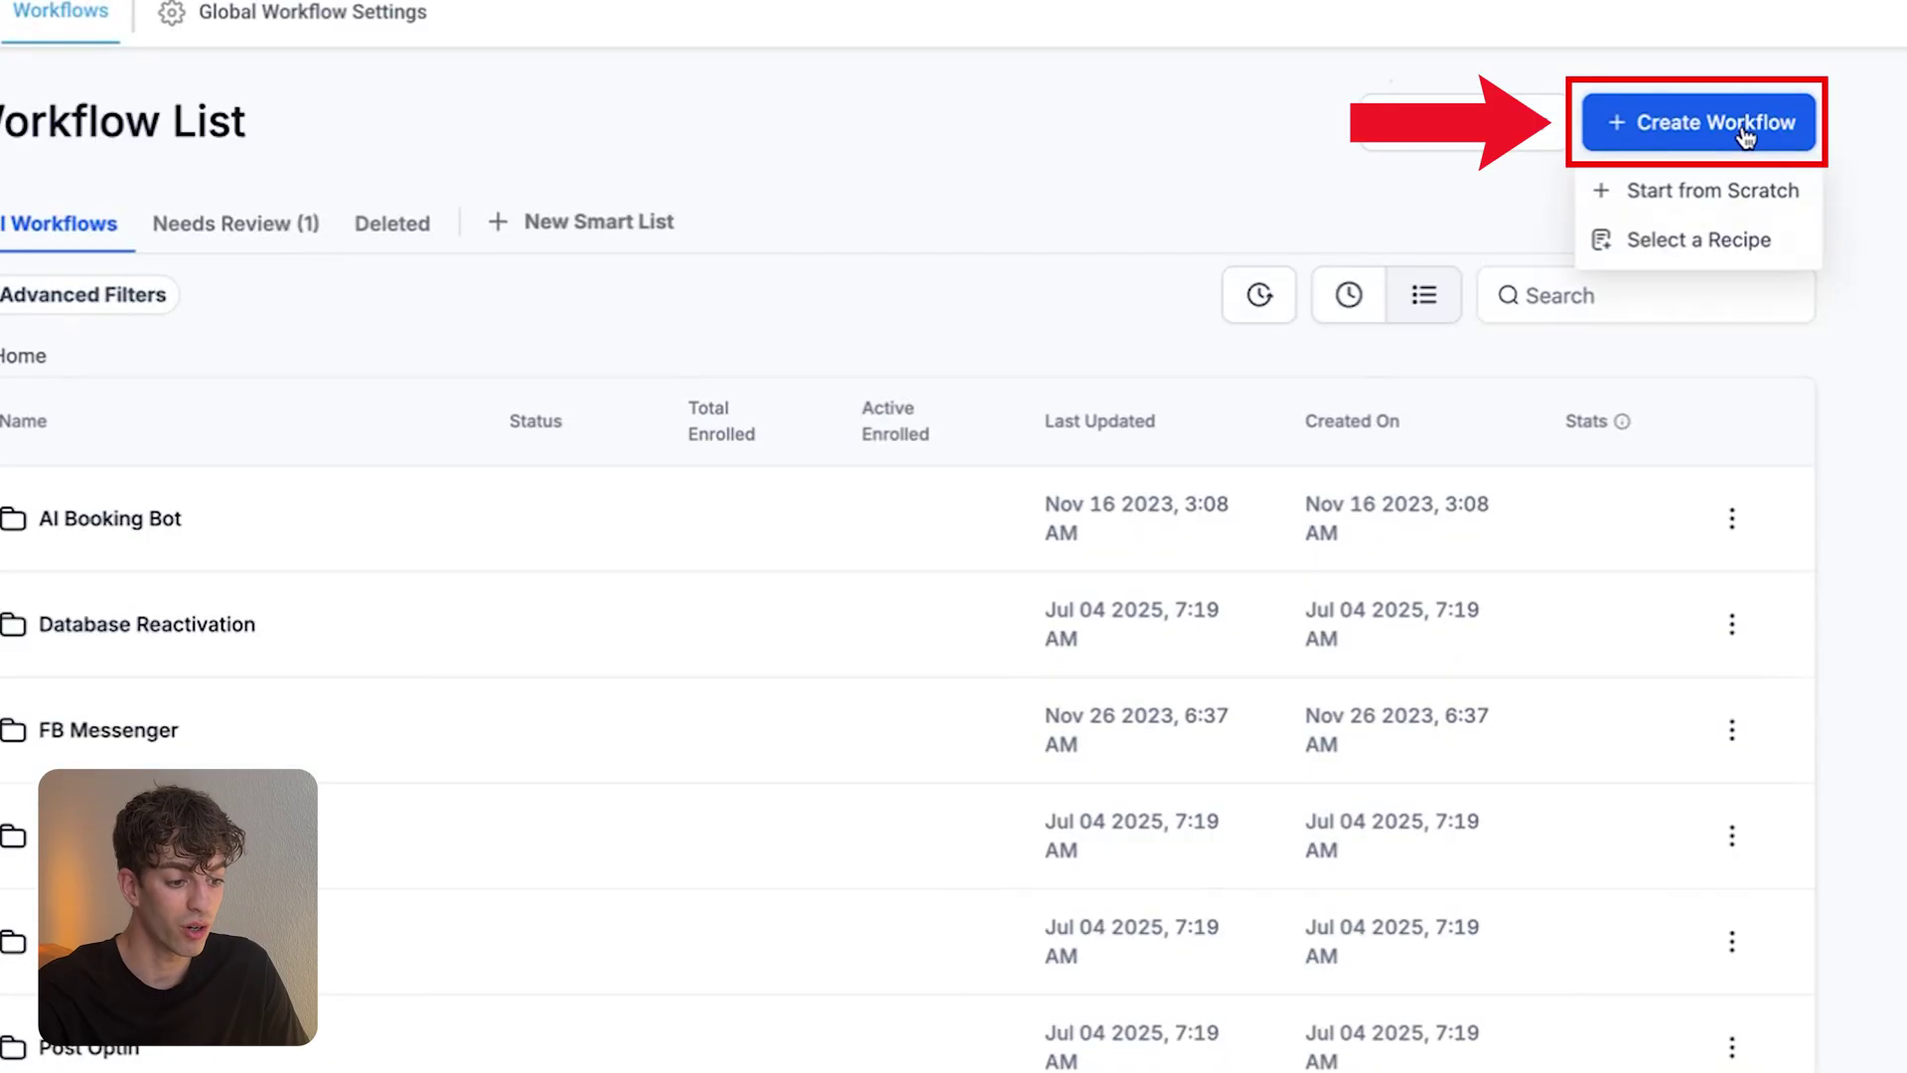
left_click(1699, 191)
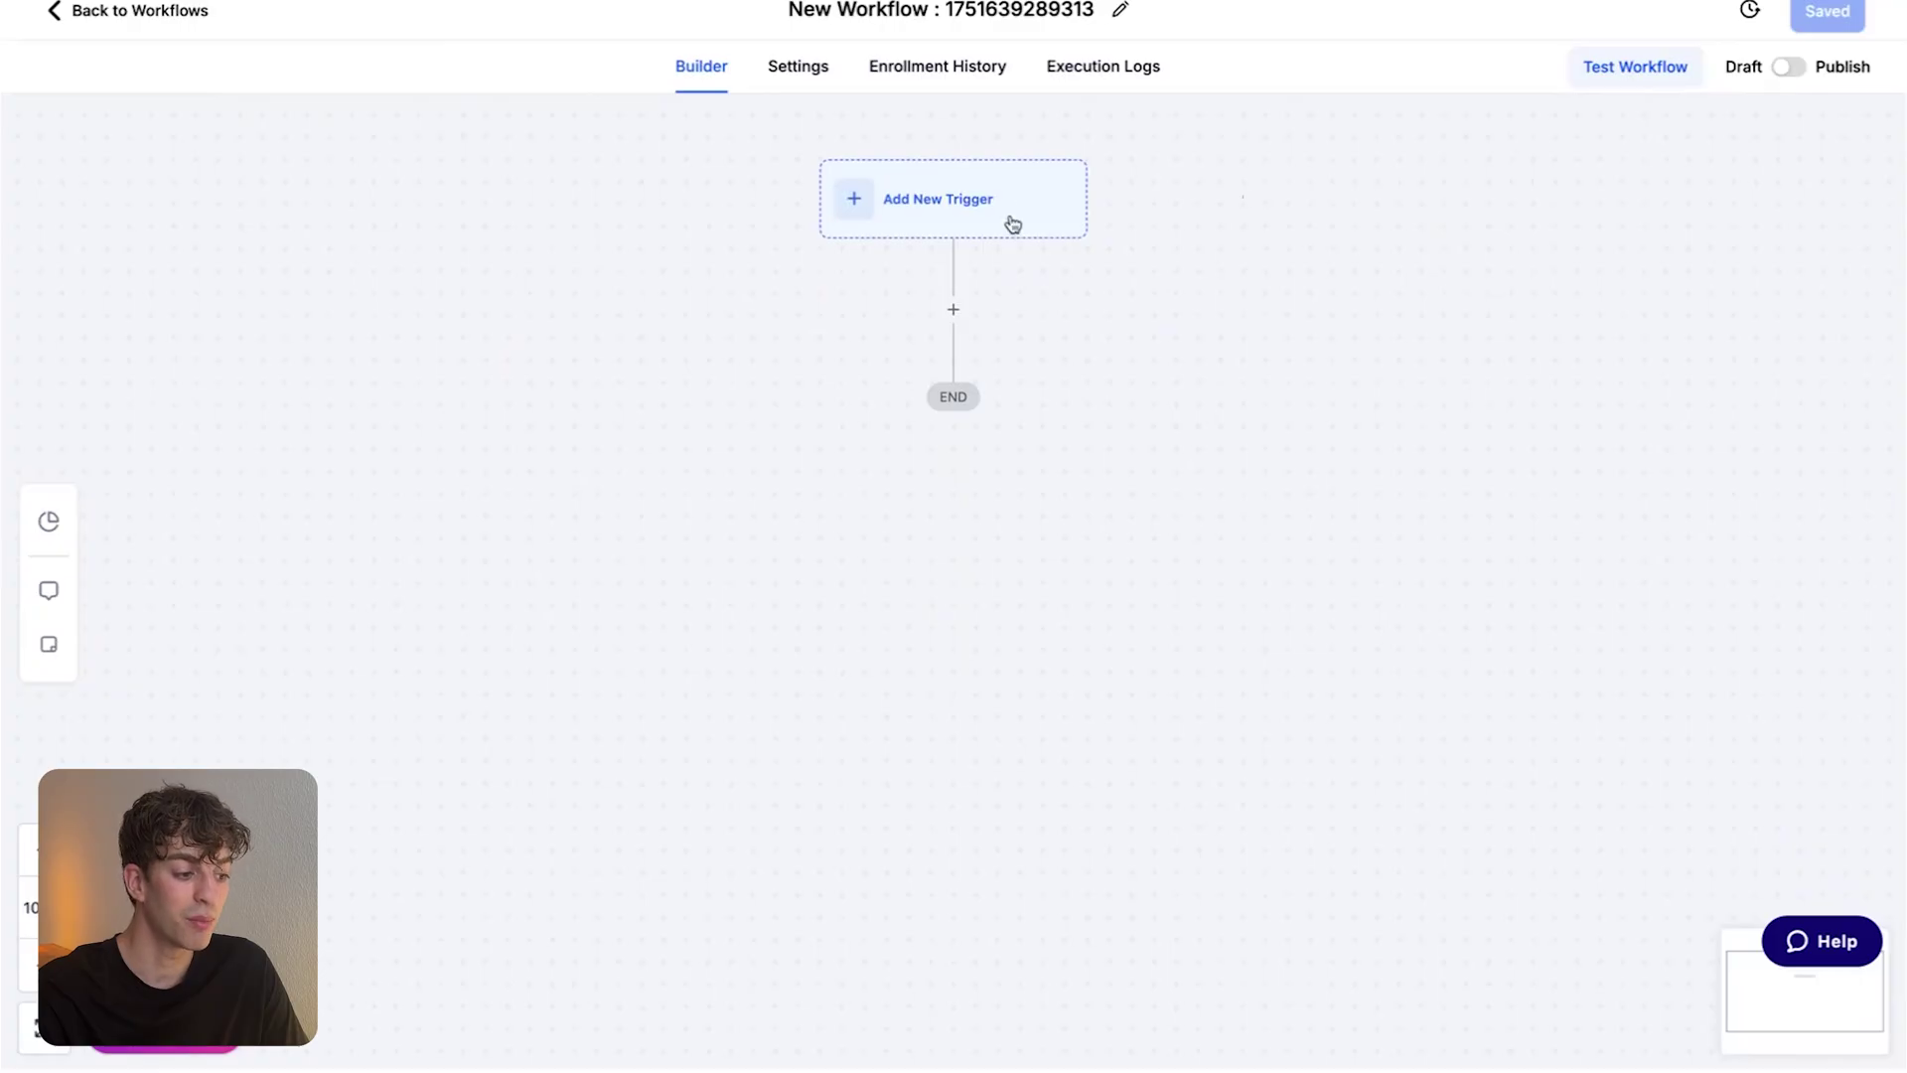
left_click(928, 201)
type("trigg")
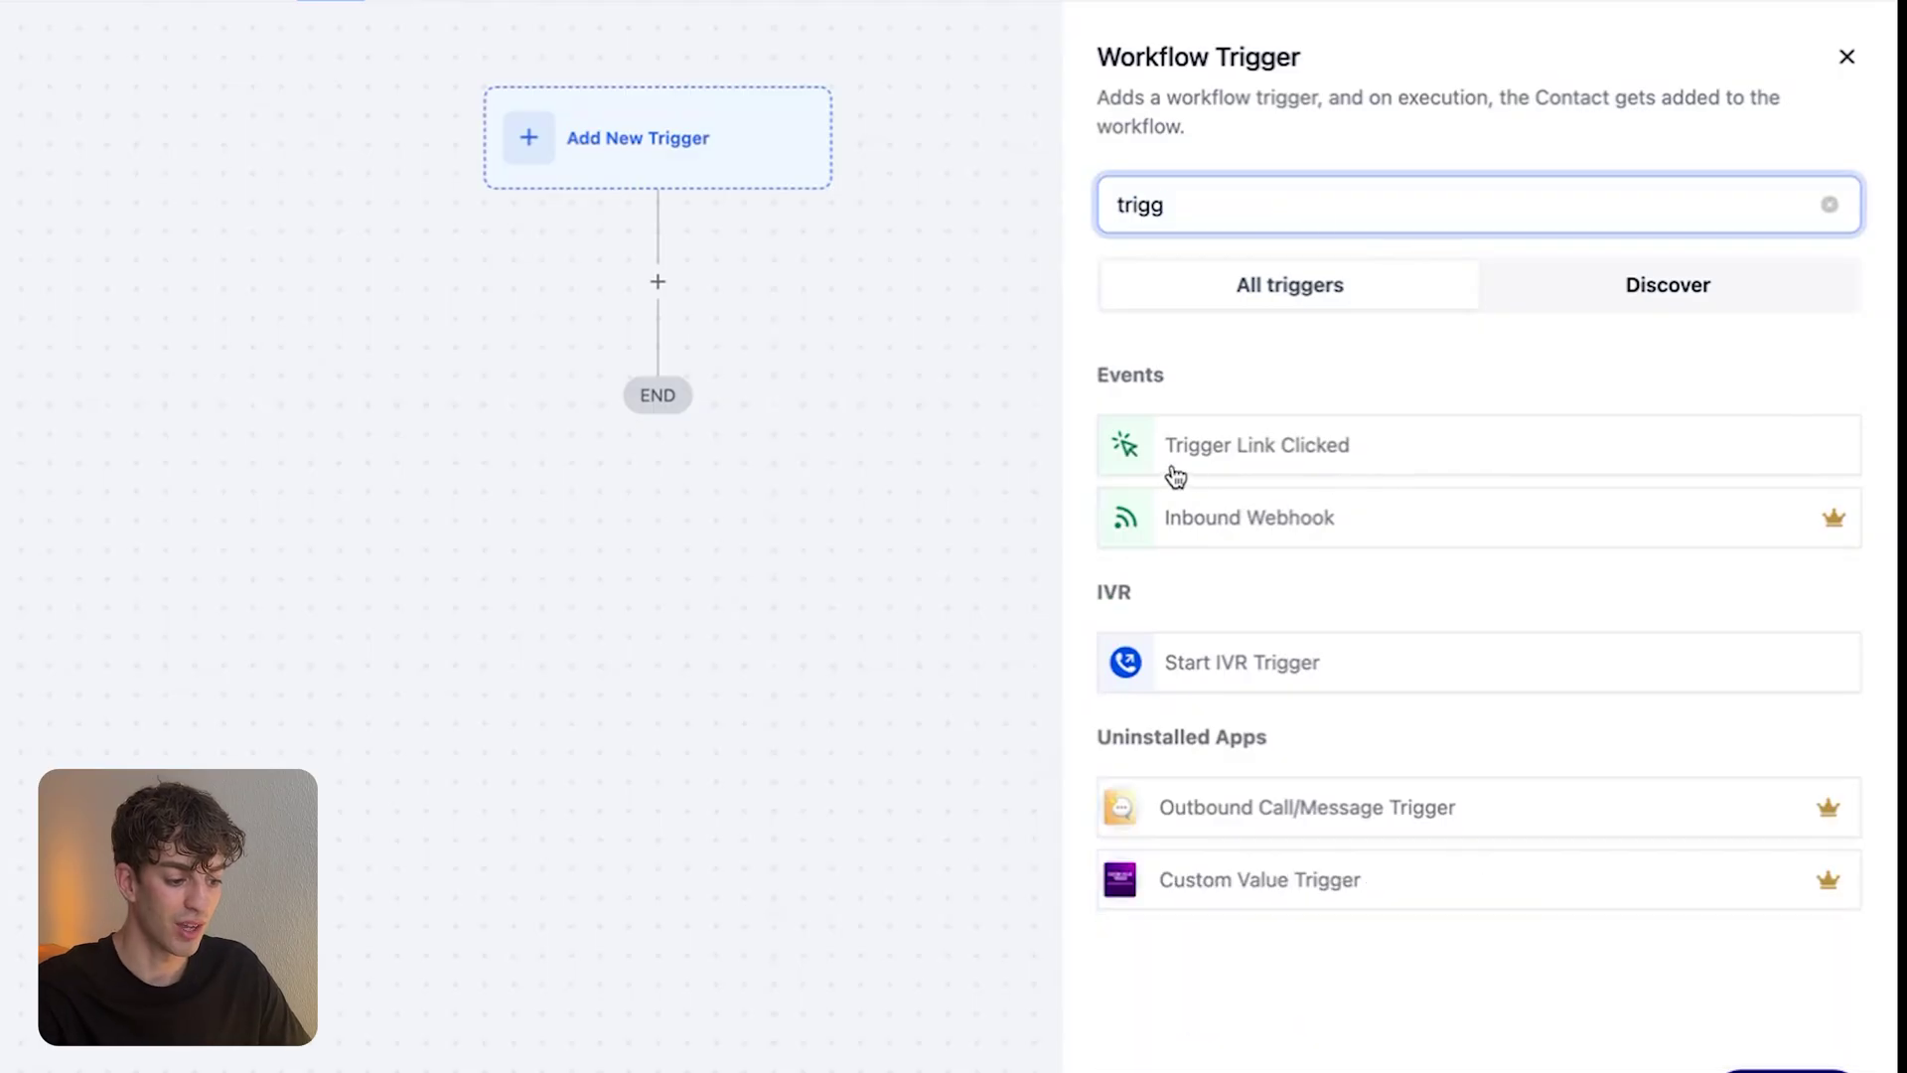
left_click(1174, 469)
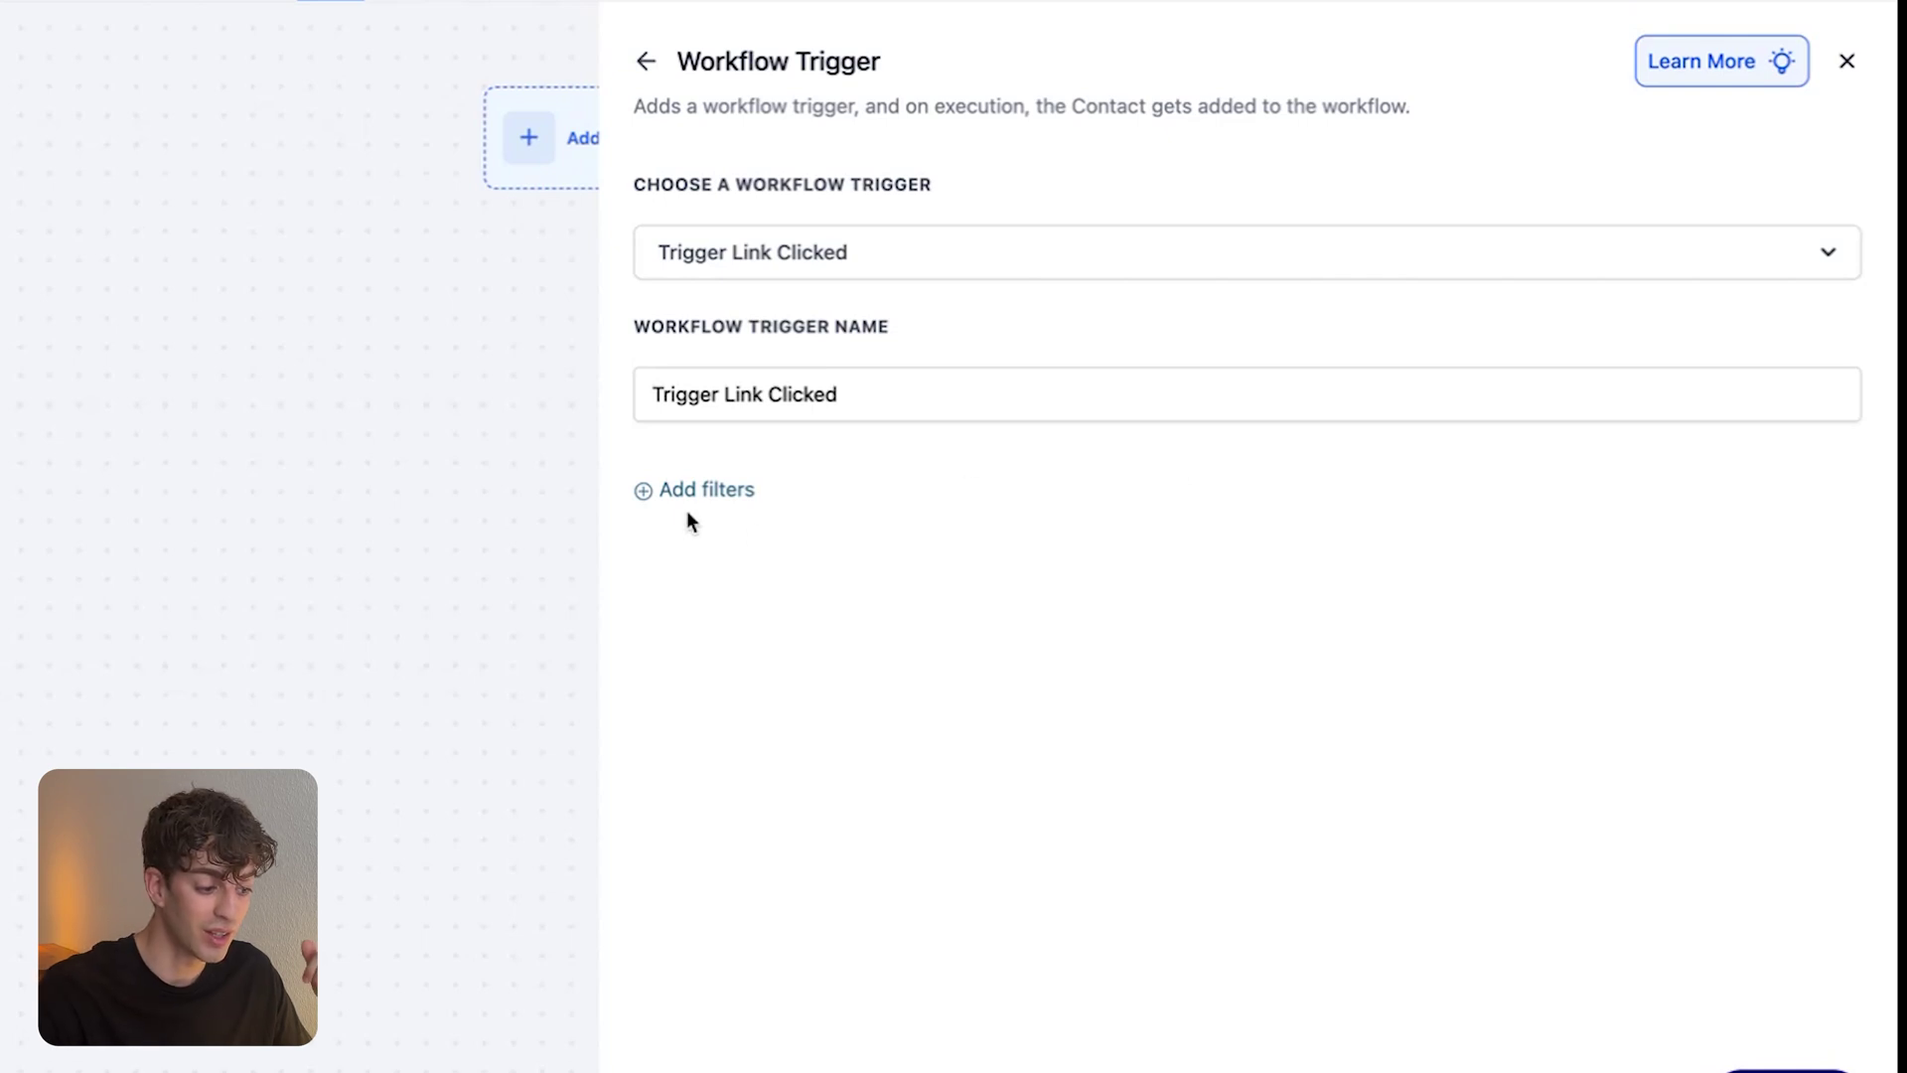
Filter the trigger to the Download PDF trigger link and save it.
left_click(712, 526)
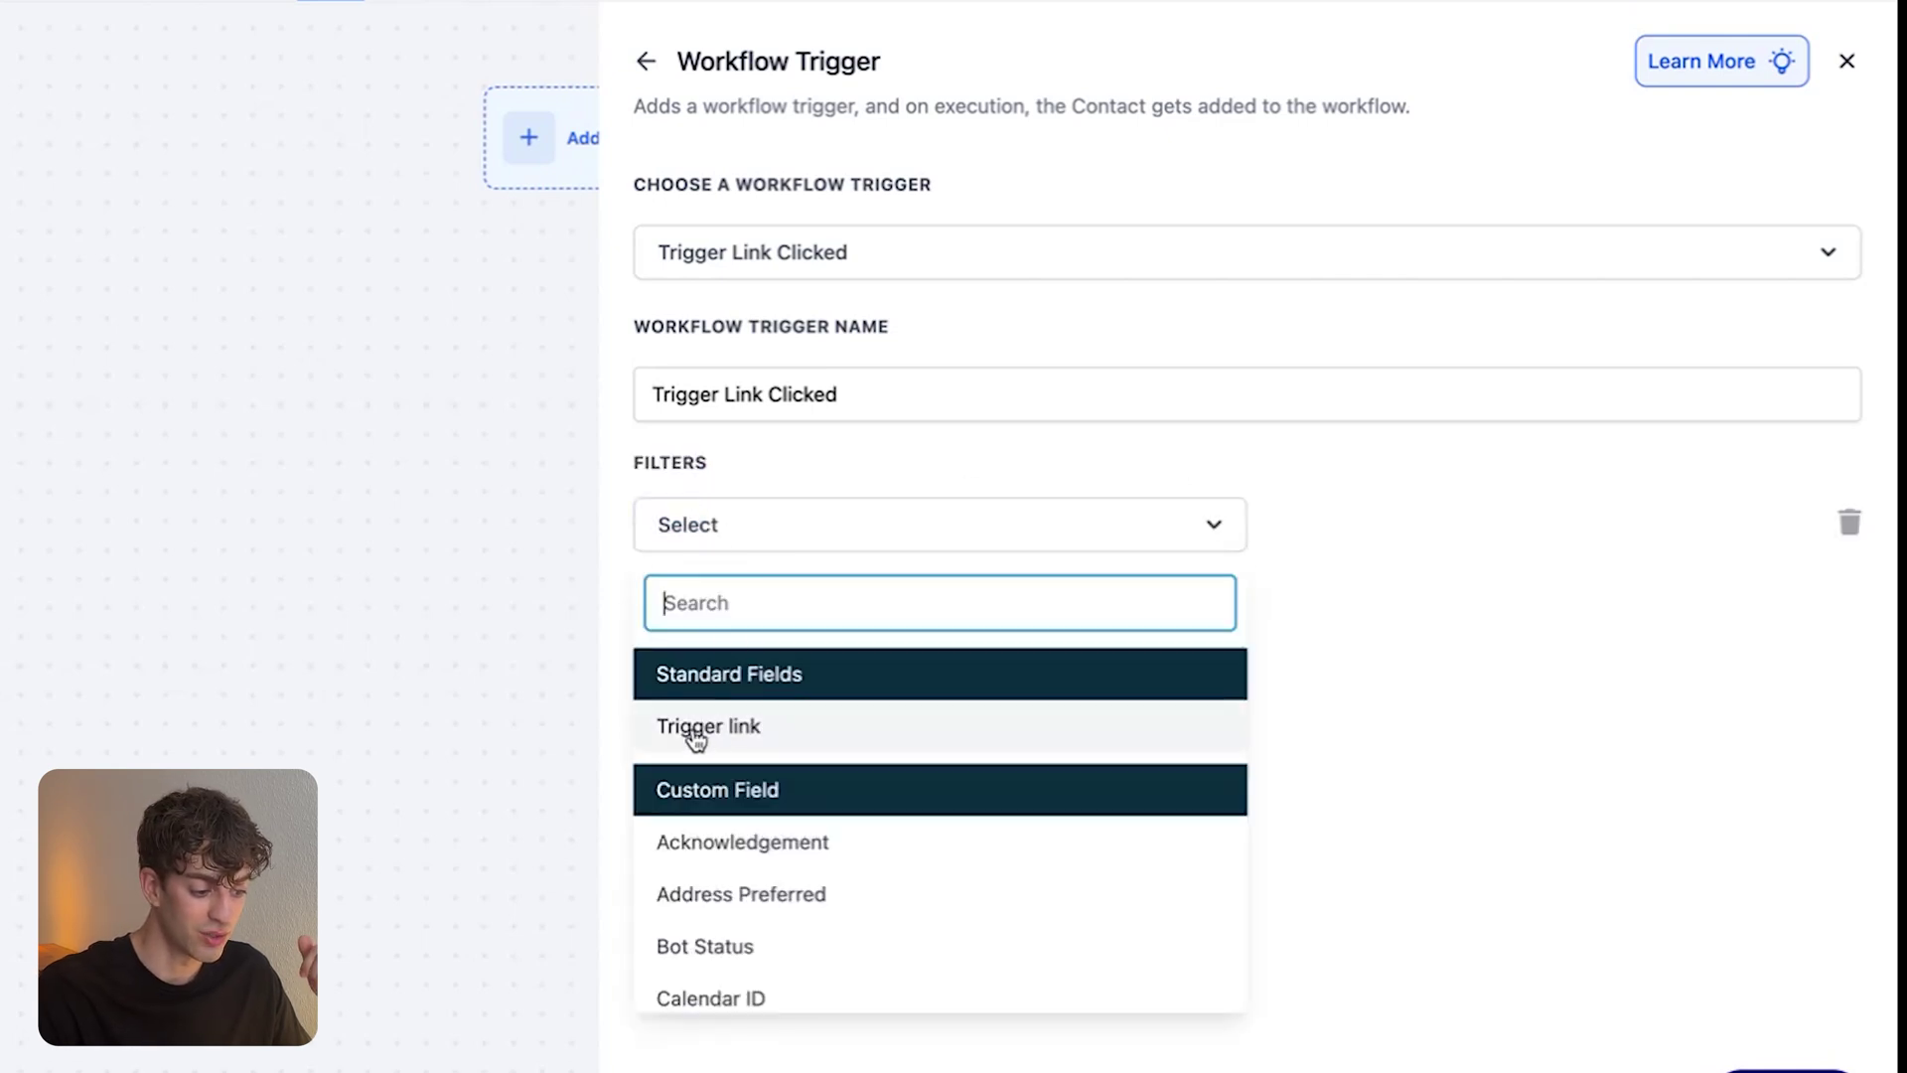
left_click(697, 738)
left_click(1286, 526)
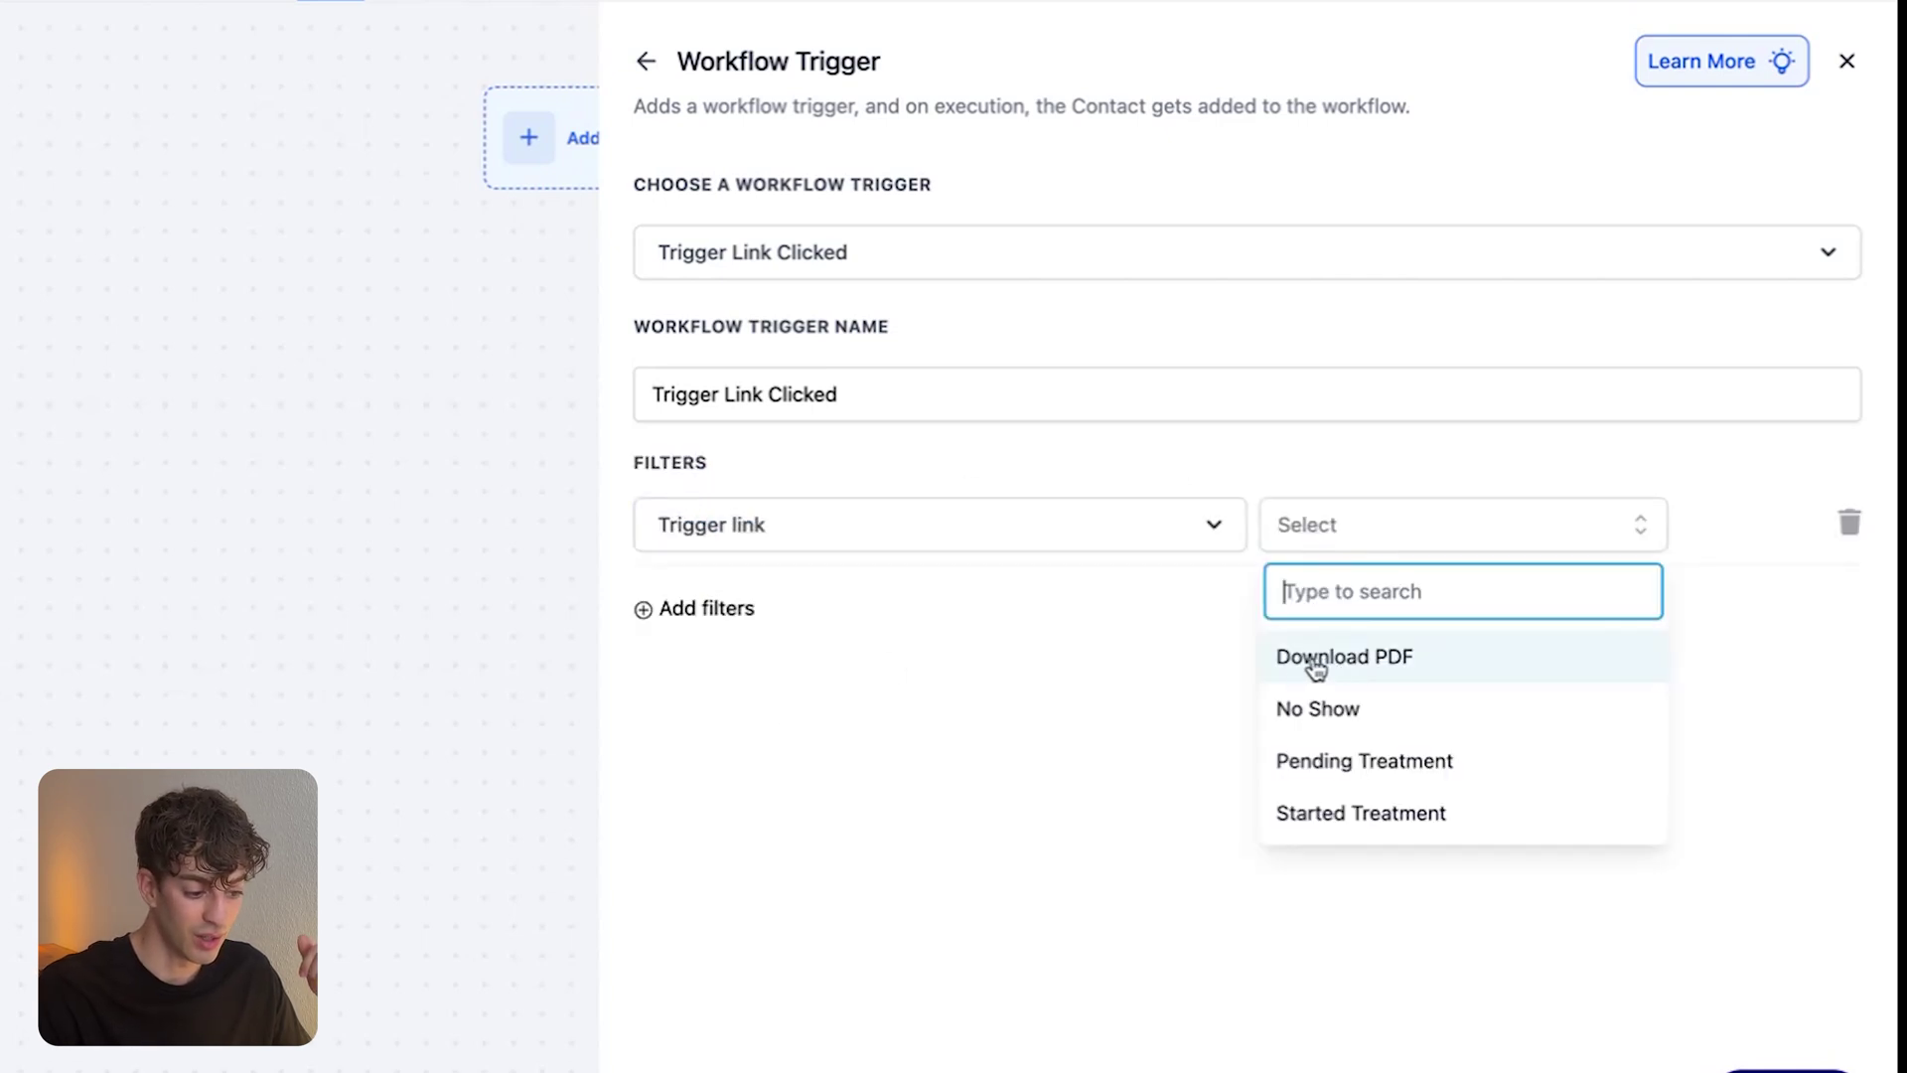
left_click(1387, 672)
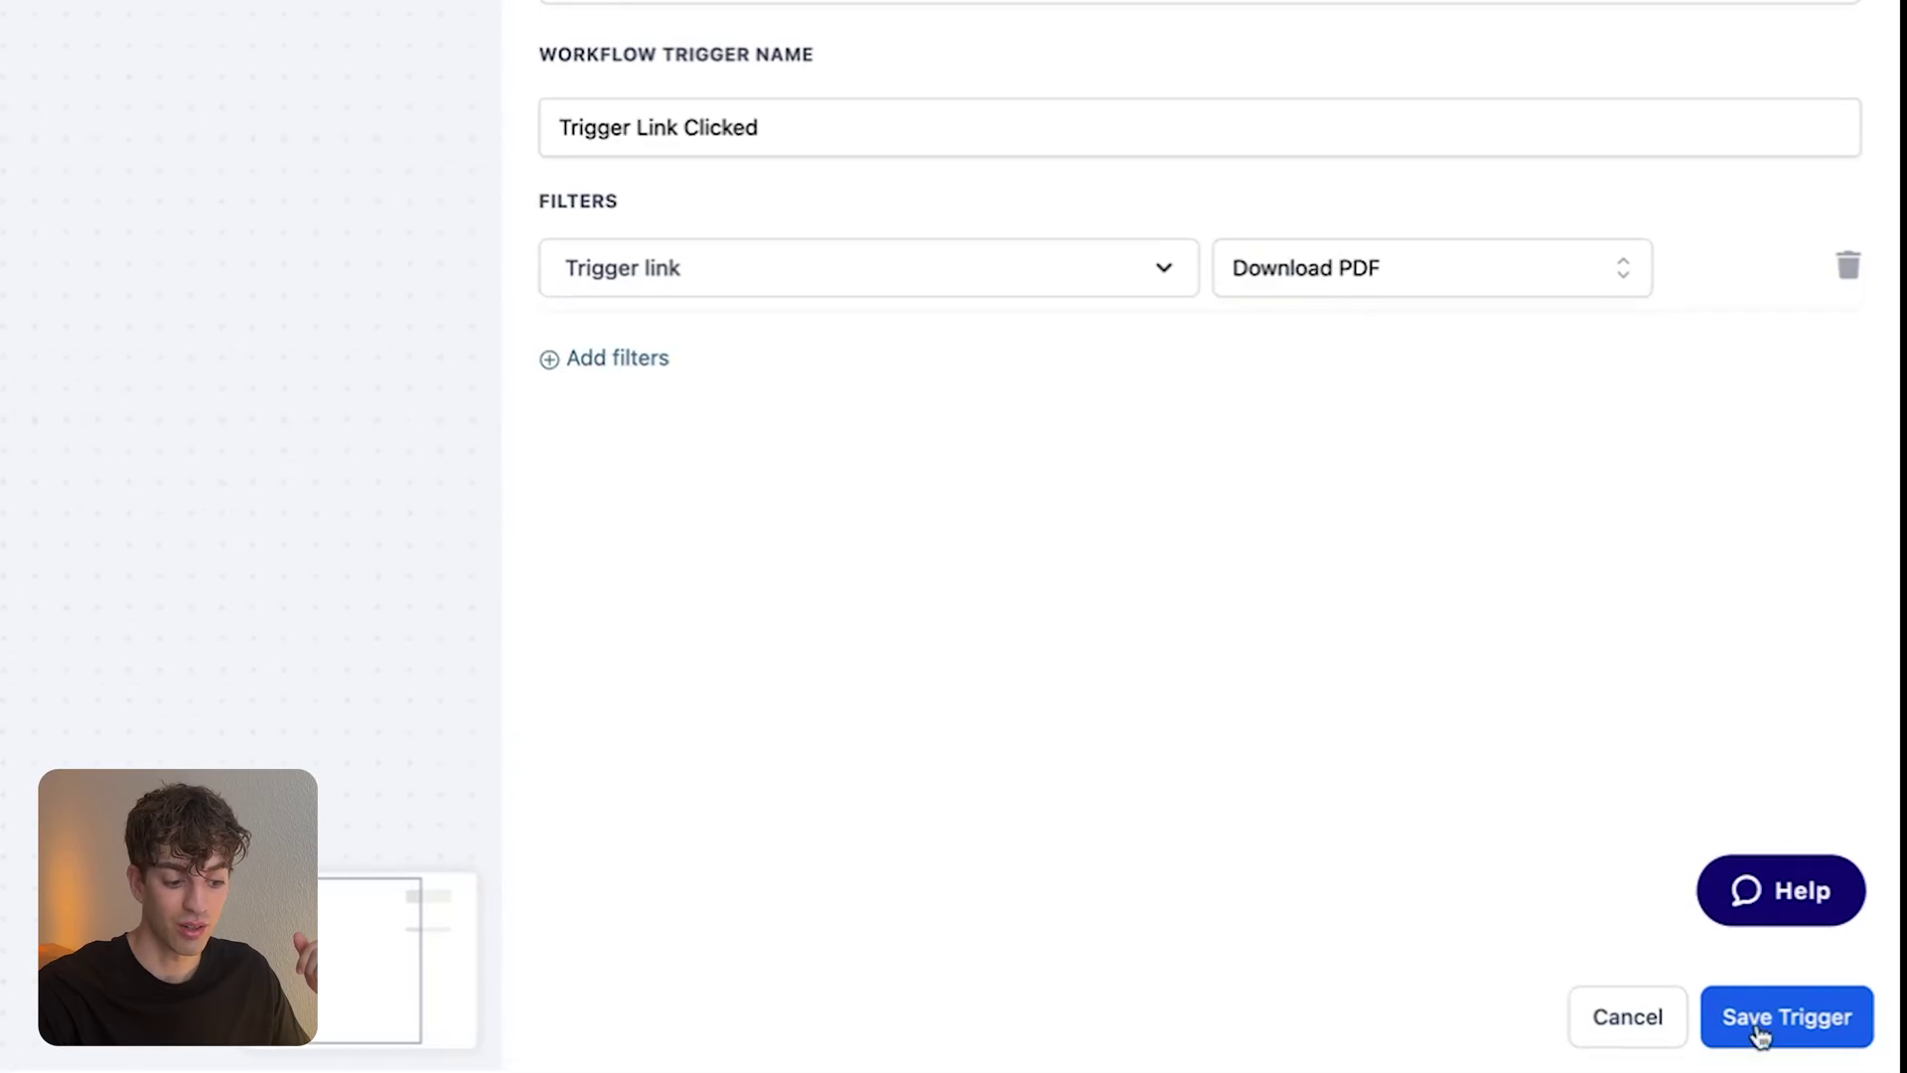
left_click(1759, 1028)
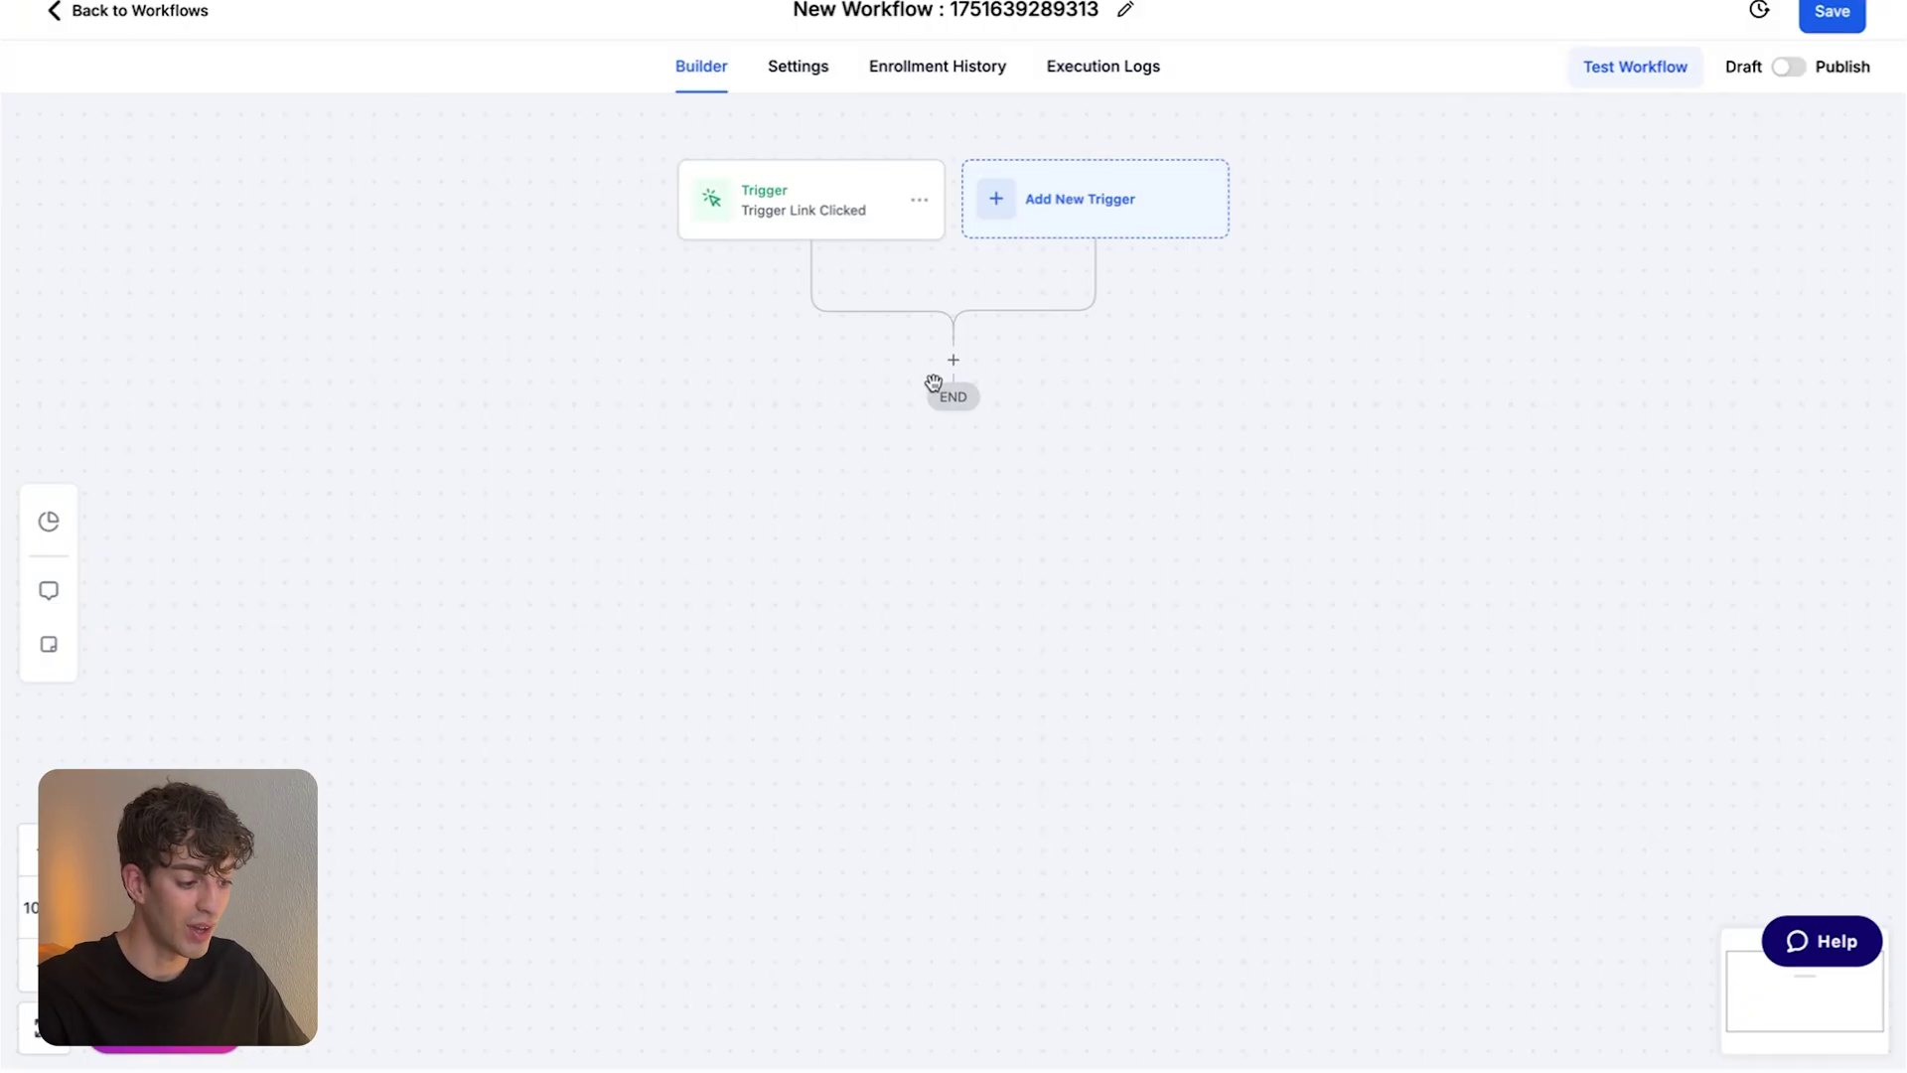
Add a Send SMS action after the trigger and save it.
left_click(951, 362)
type("sms")
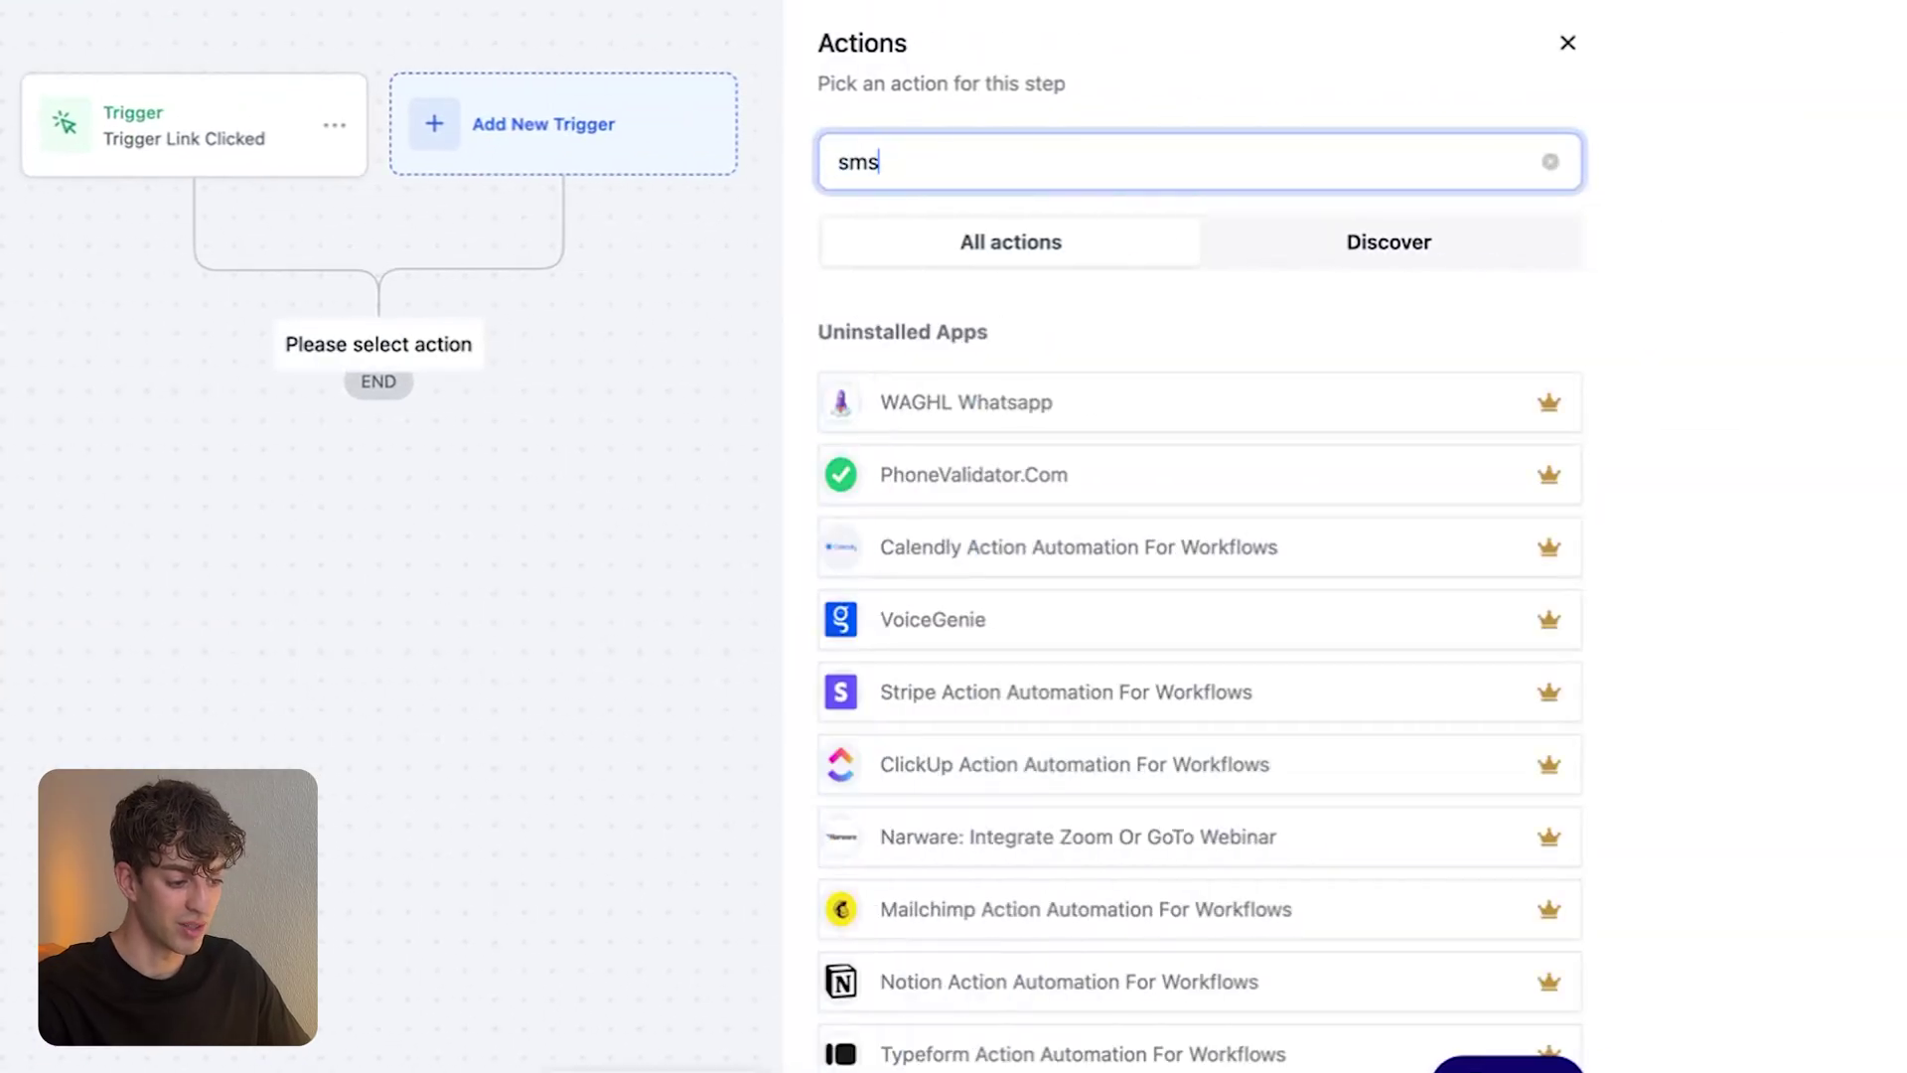
left_click(926, 415)
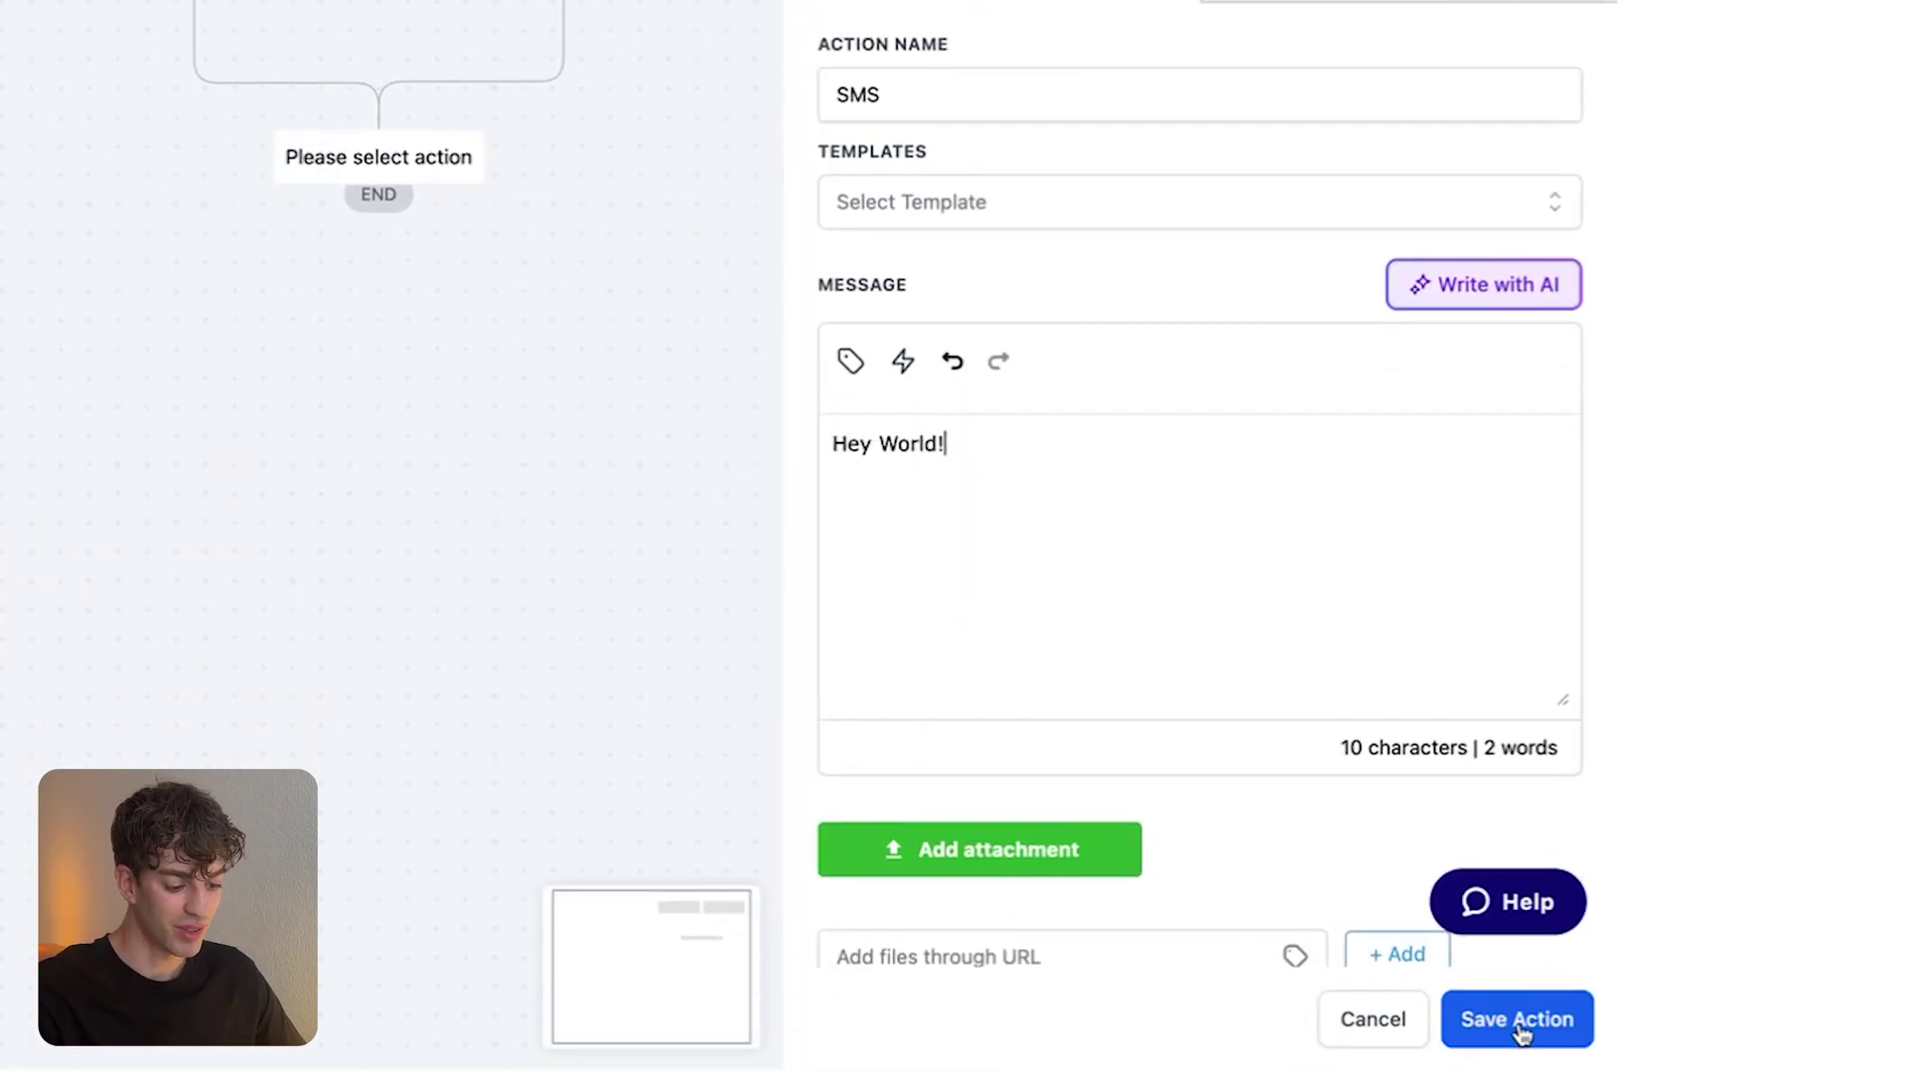
left_click(1520, 1031)
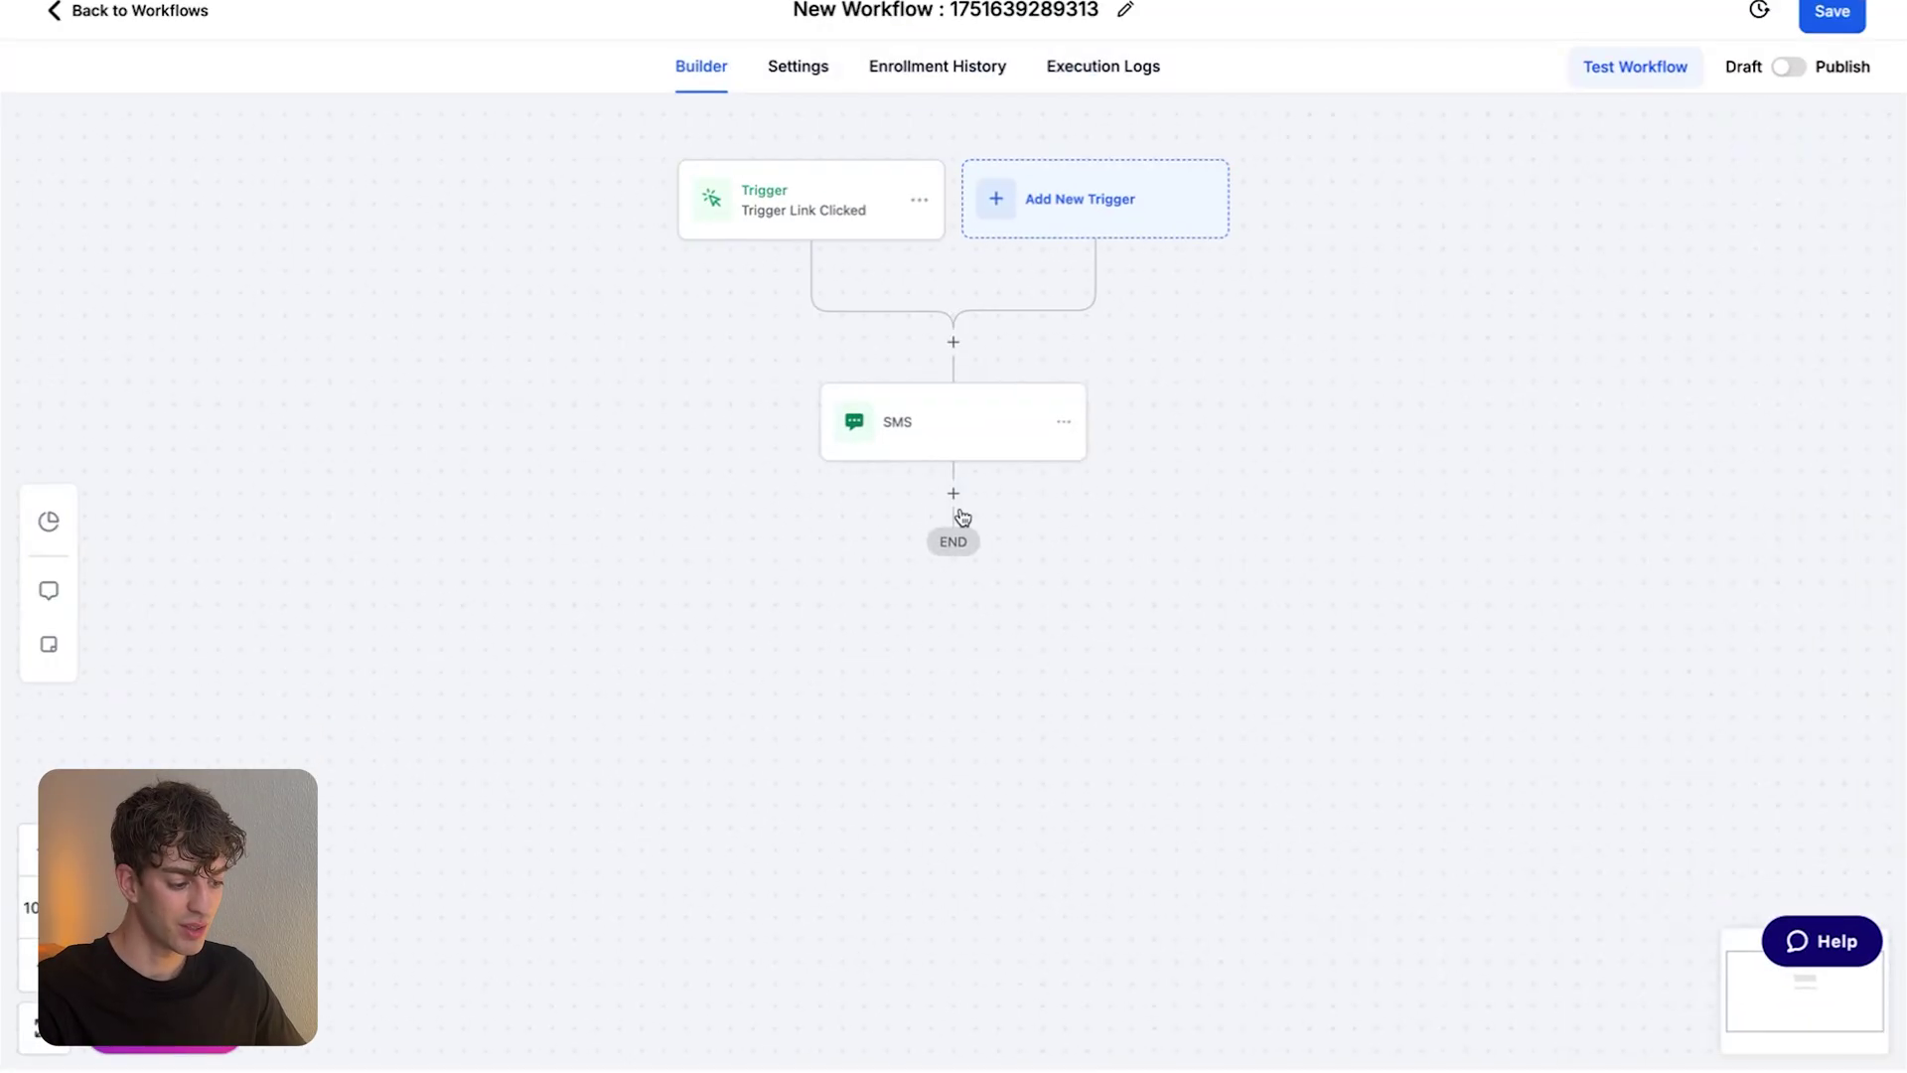
Add an SMS-type internal notification to selected users and save the action.
left_click(953, 493)
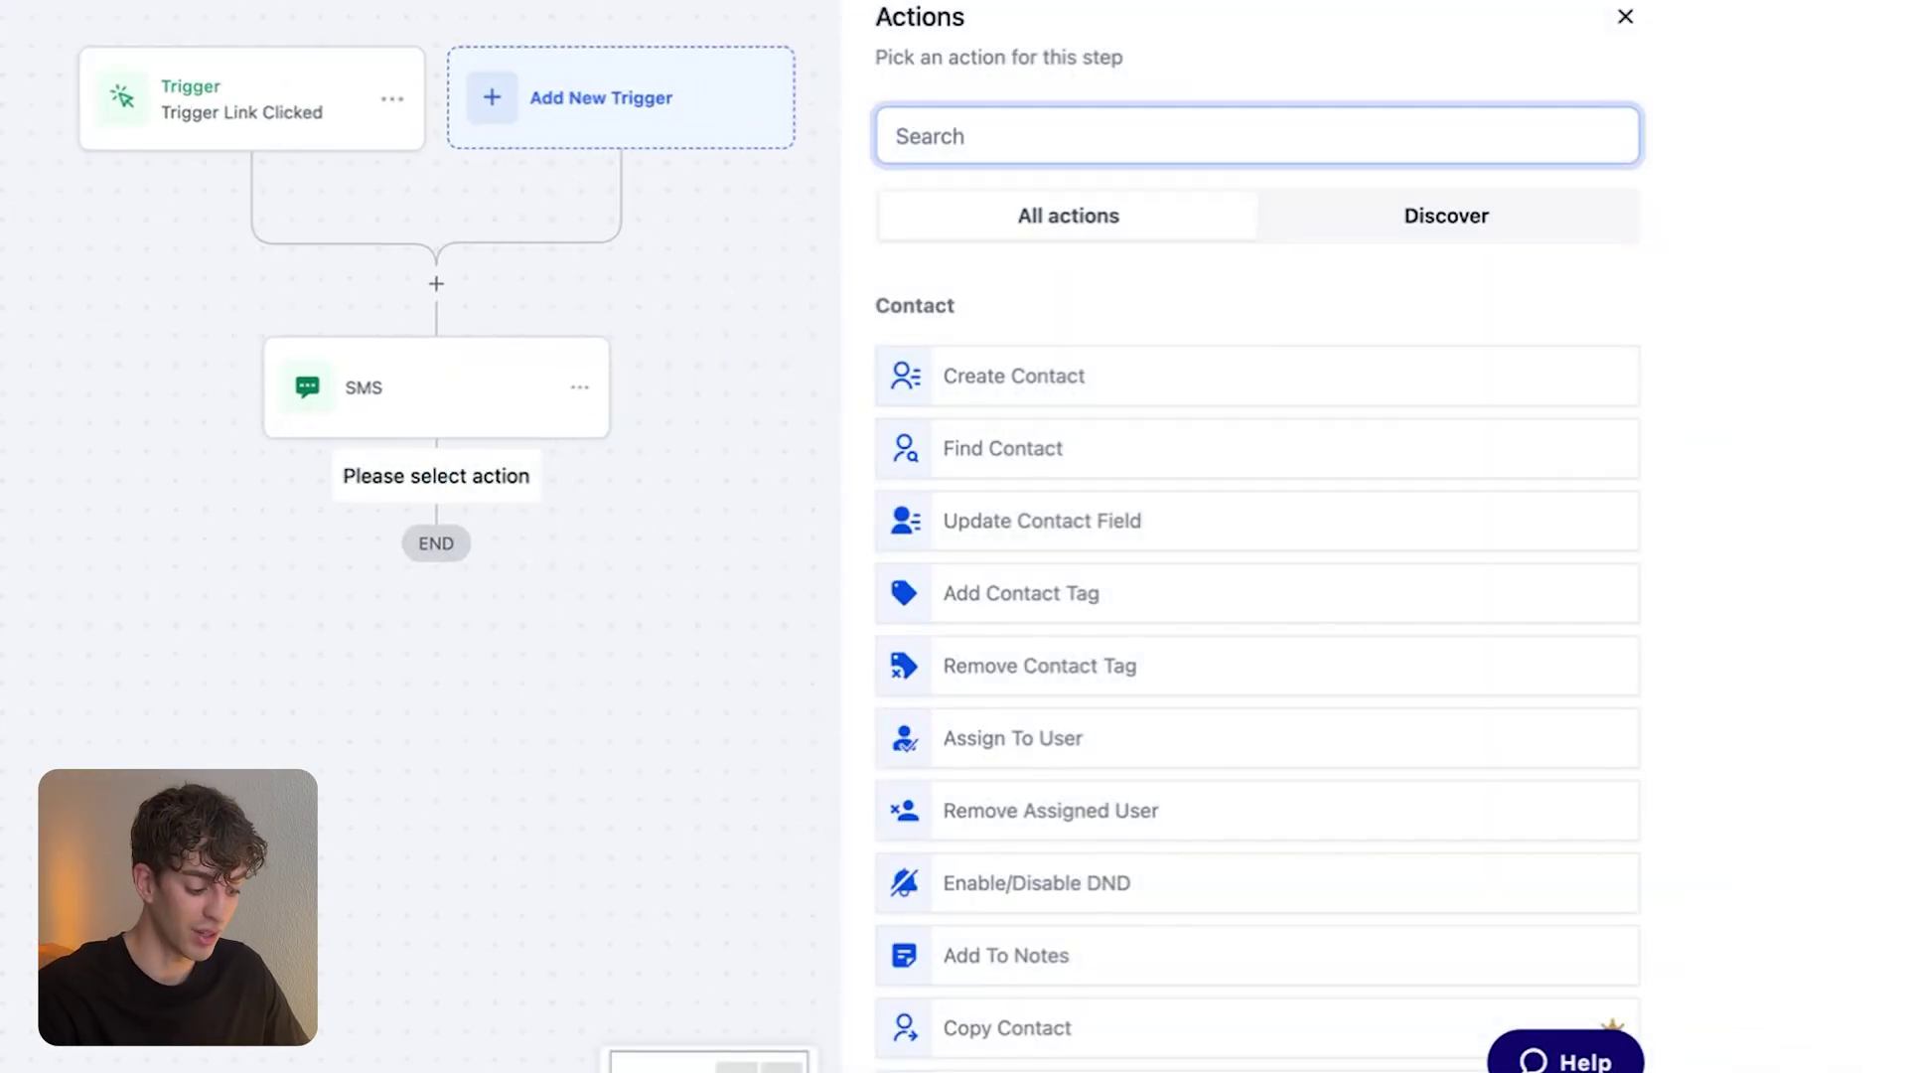
type("intern")
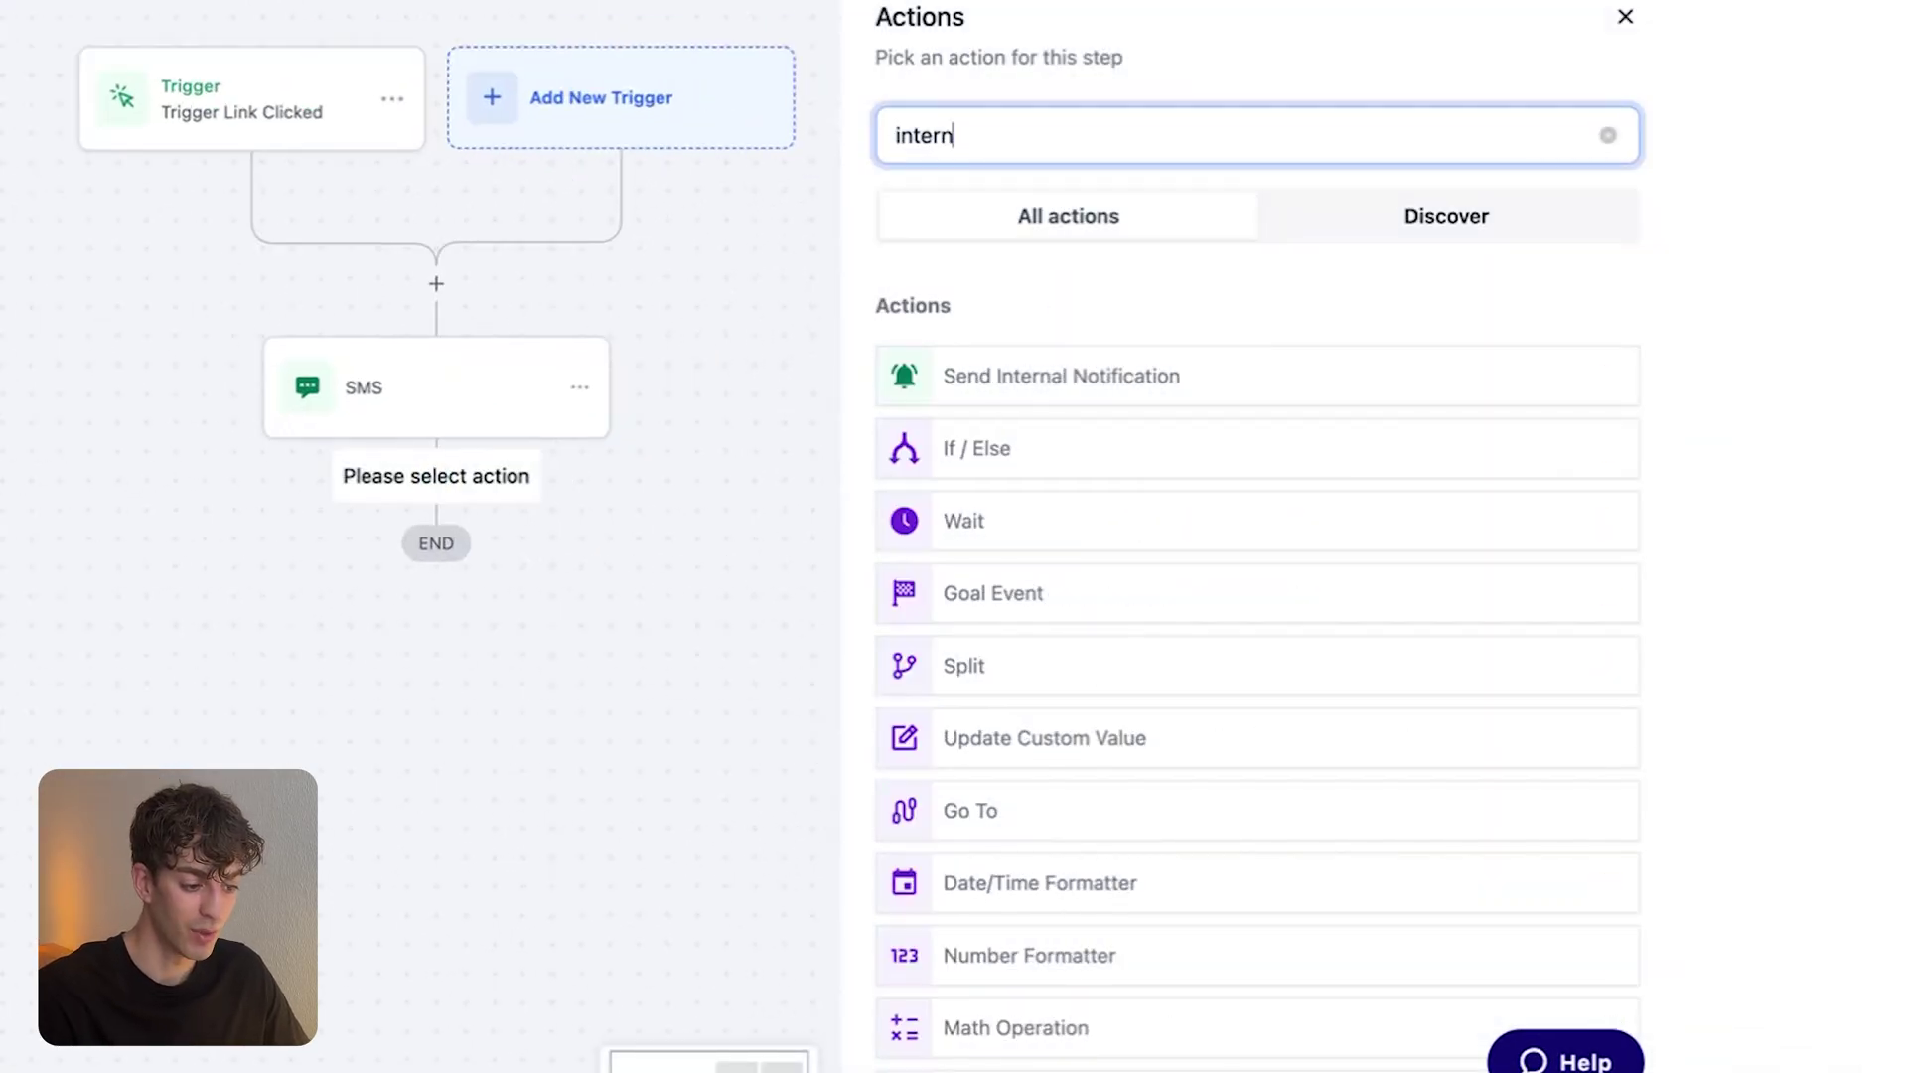
left_click(1033, 386)
left_click(1023, 333)
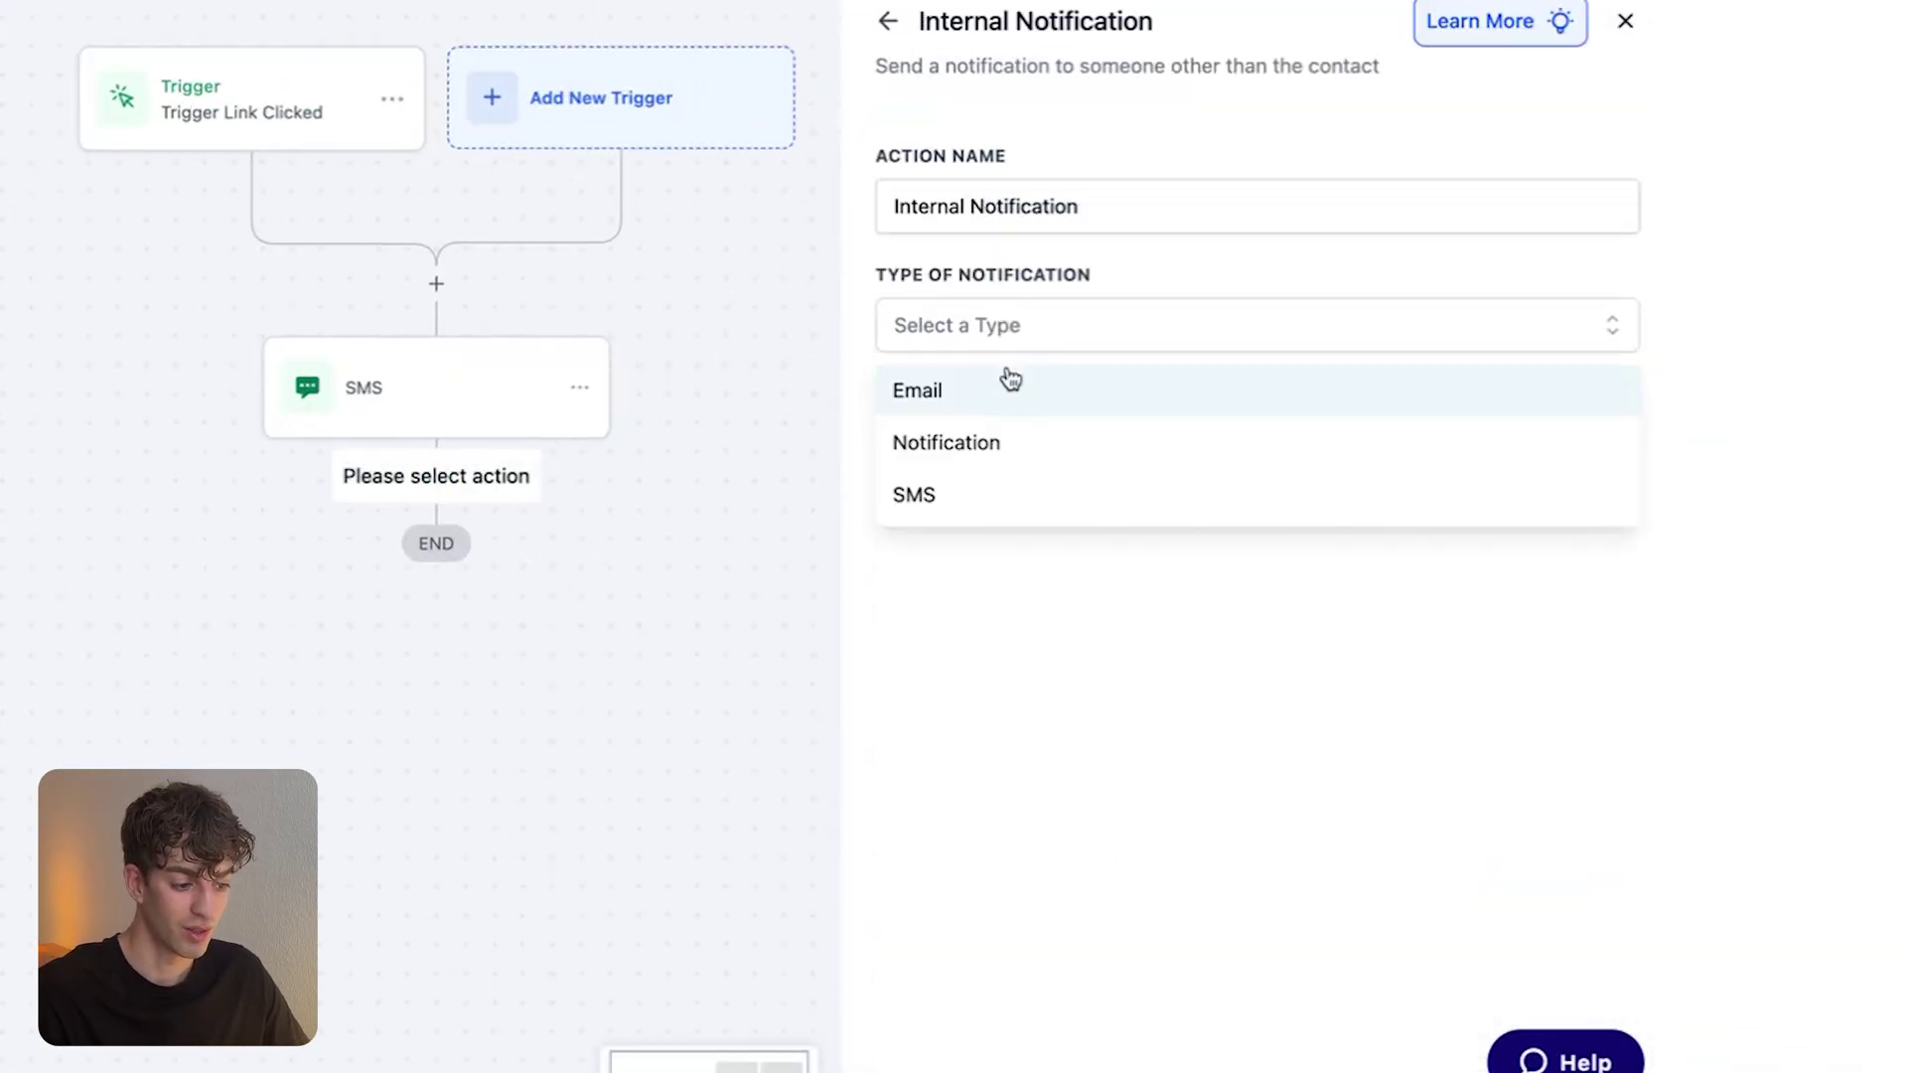
left_click(988, 494)
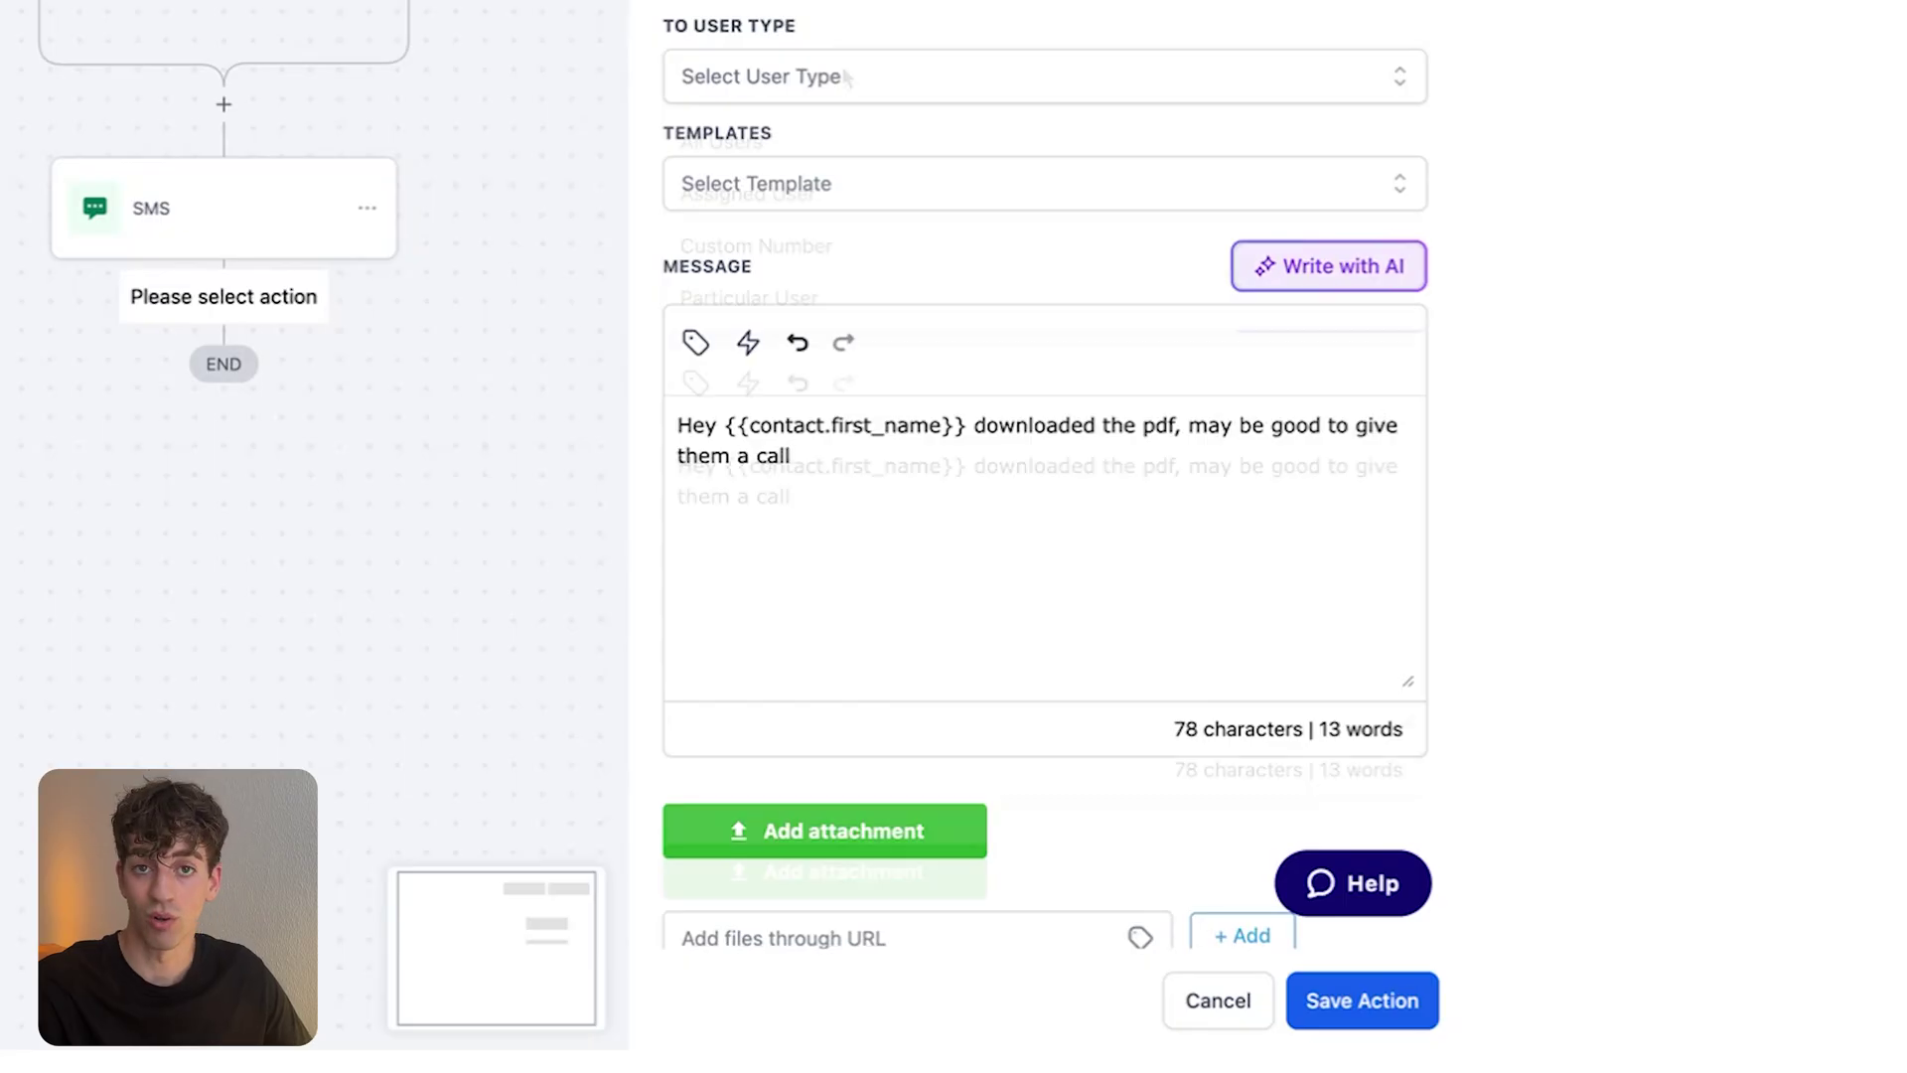
left_click(843, 77)
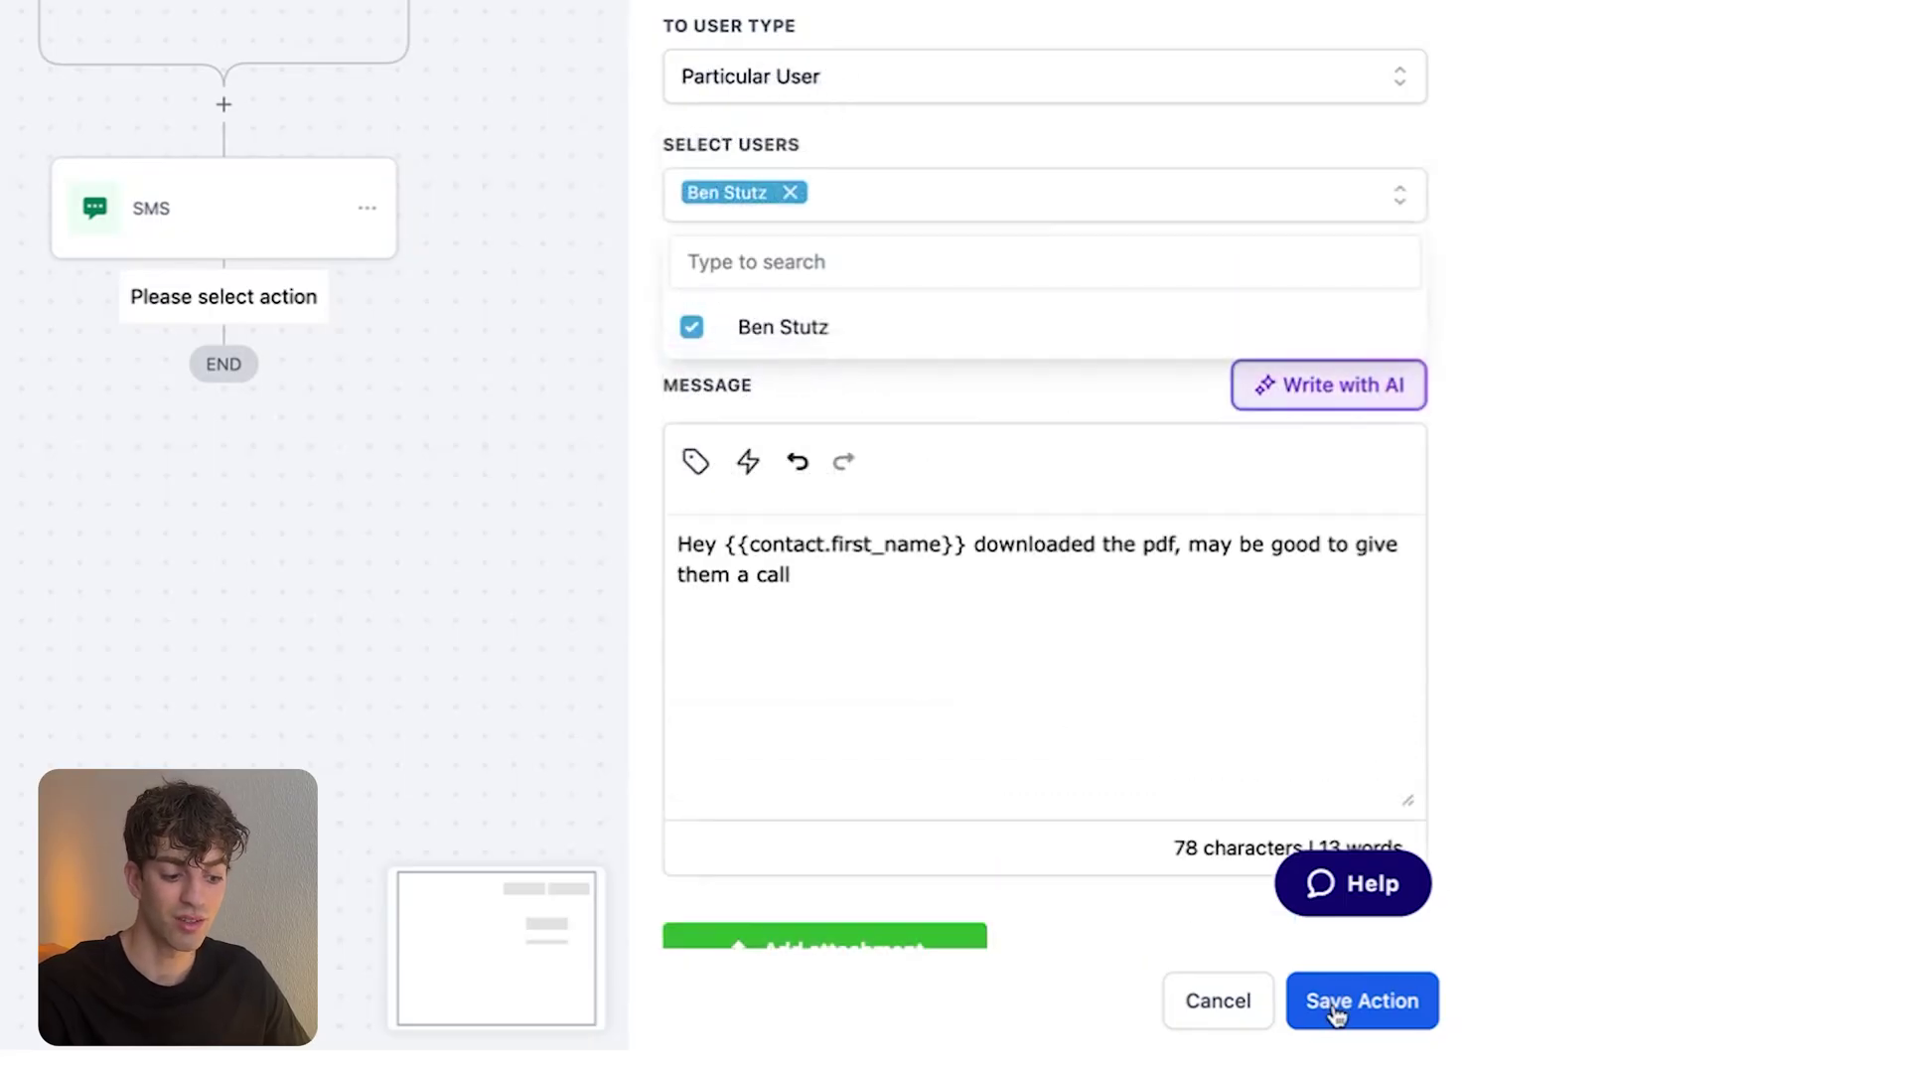
left_click(1331, 1004)
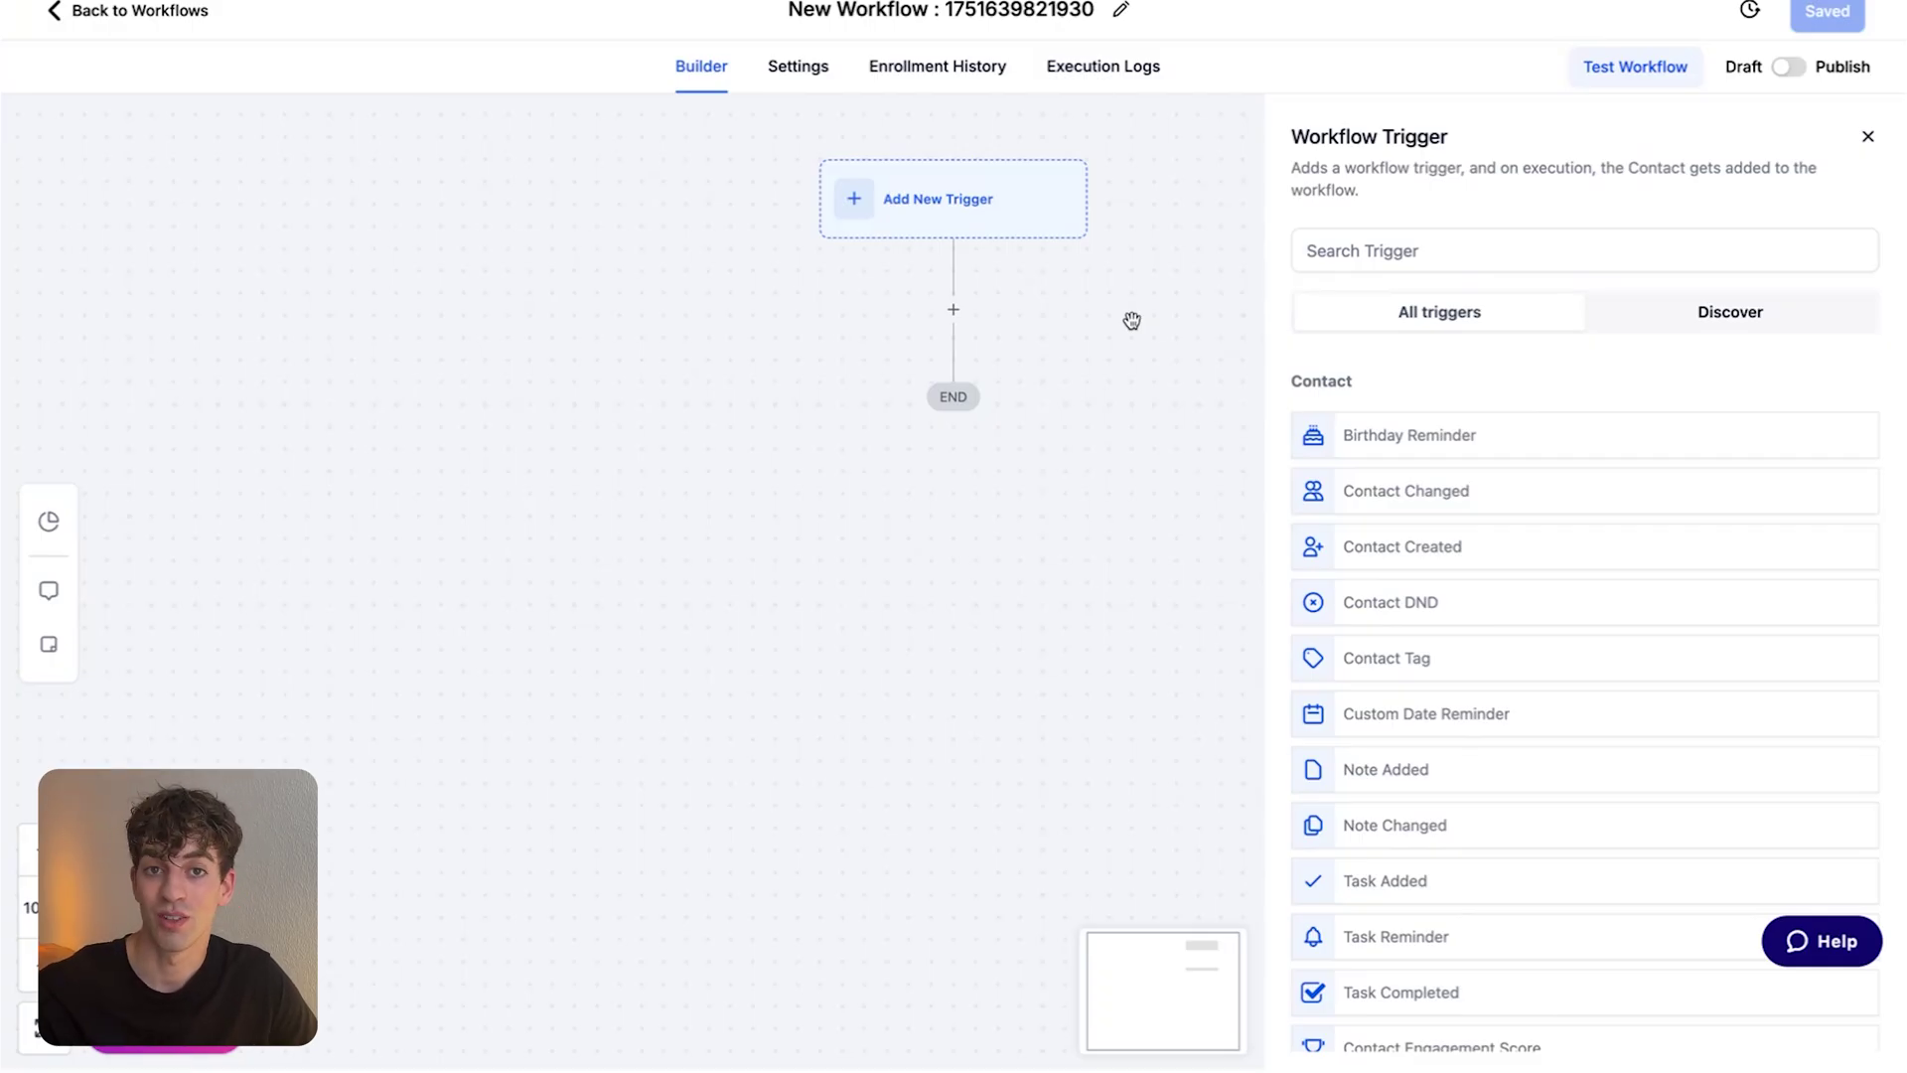
Add the Customer Booked Appointment trigger to the workflow.
left_click(1378, 243)
type("cus")
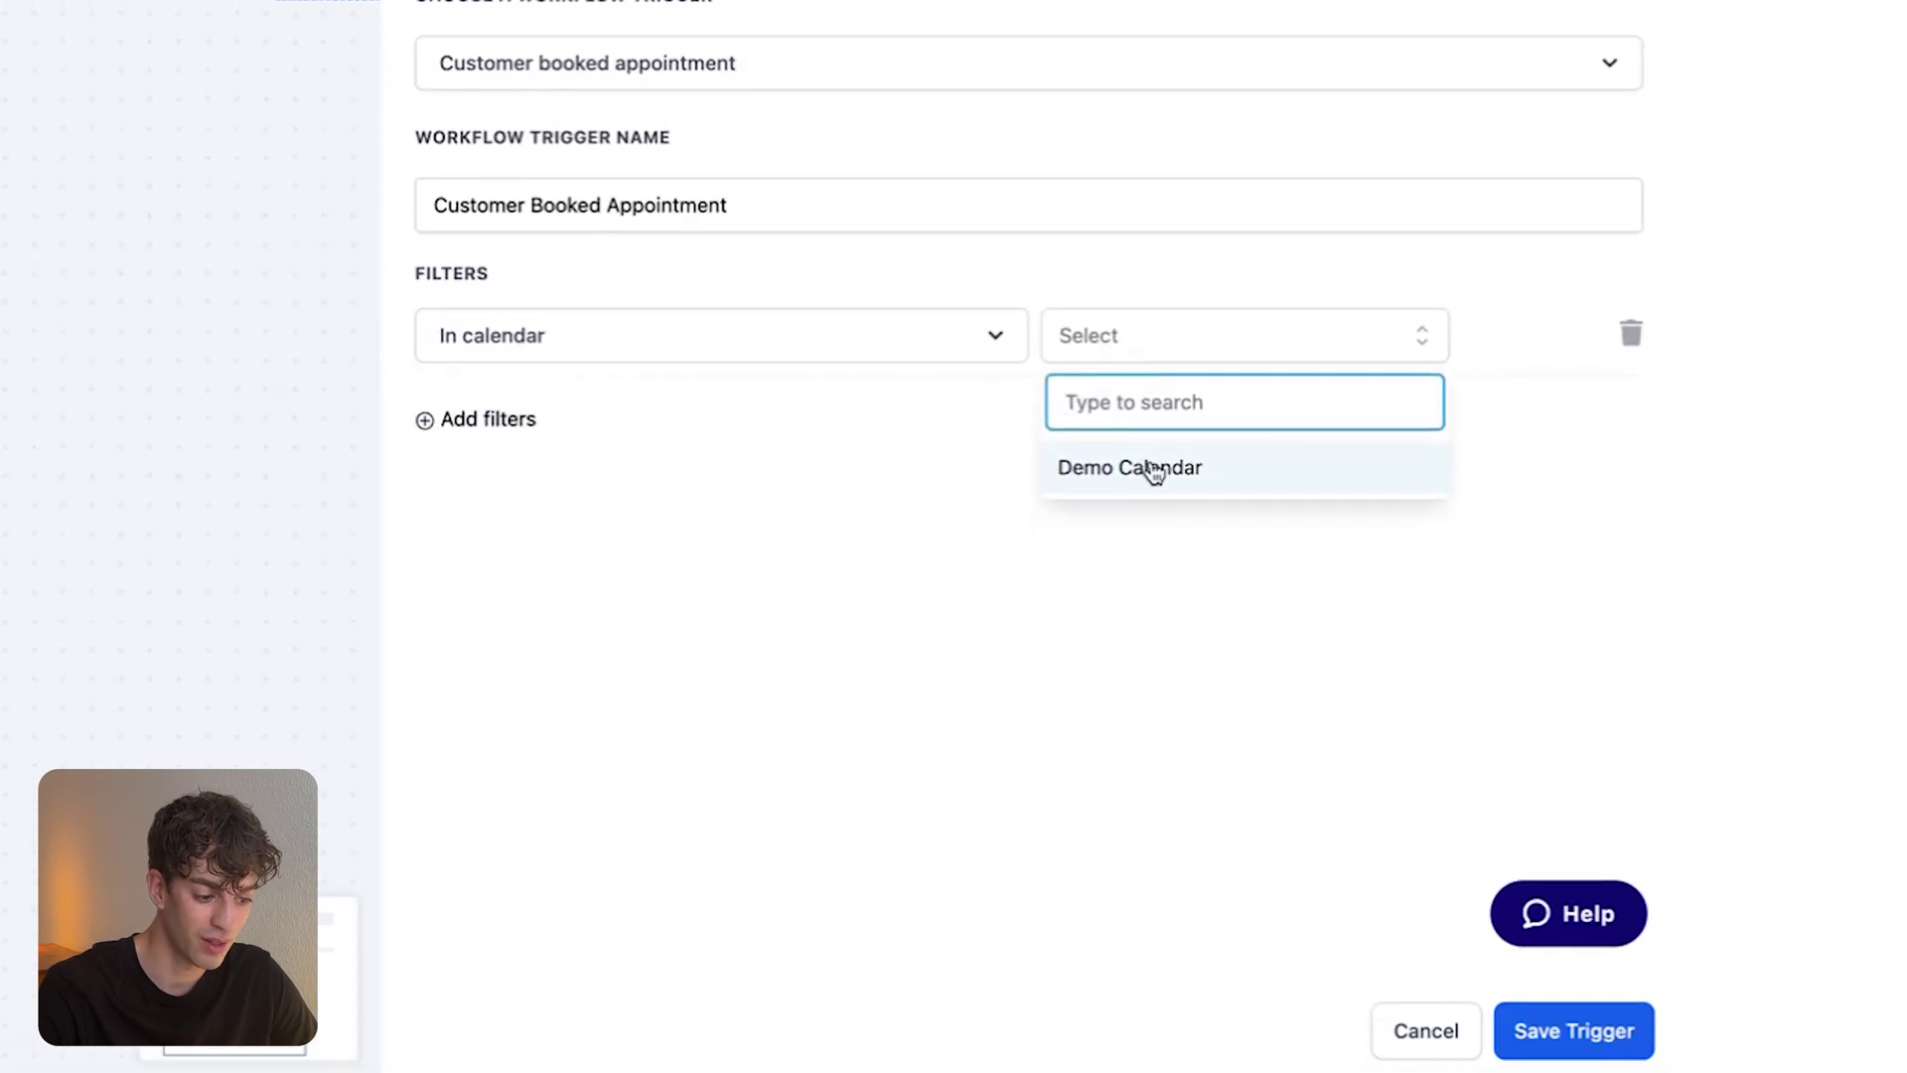
left_click(1150, 471)
left_click(1572, 1028)
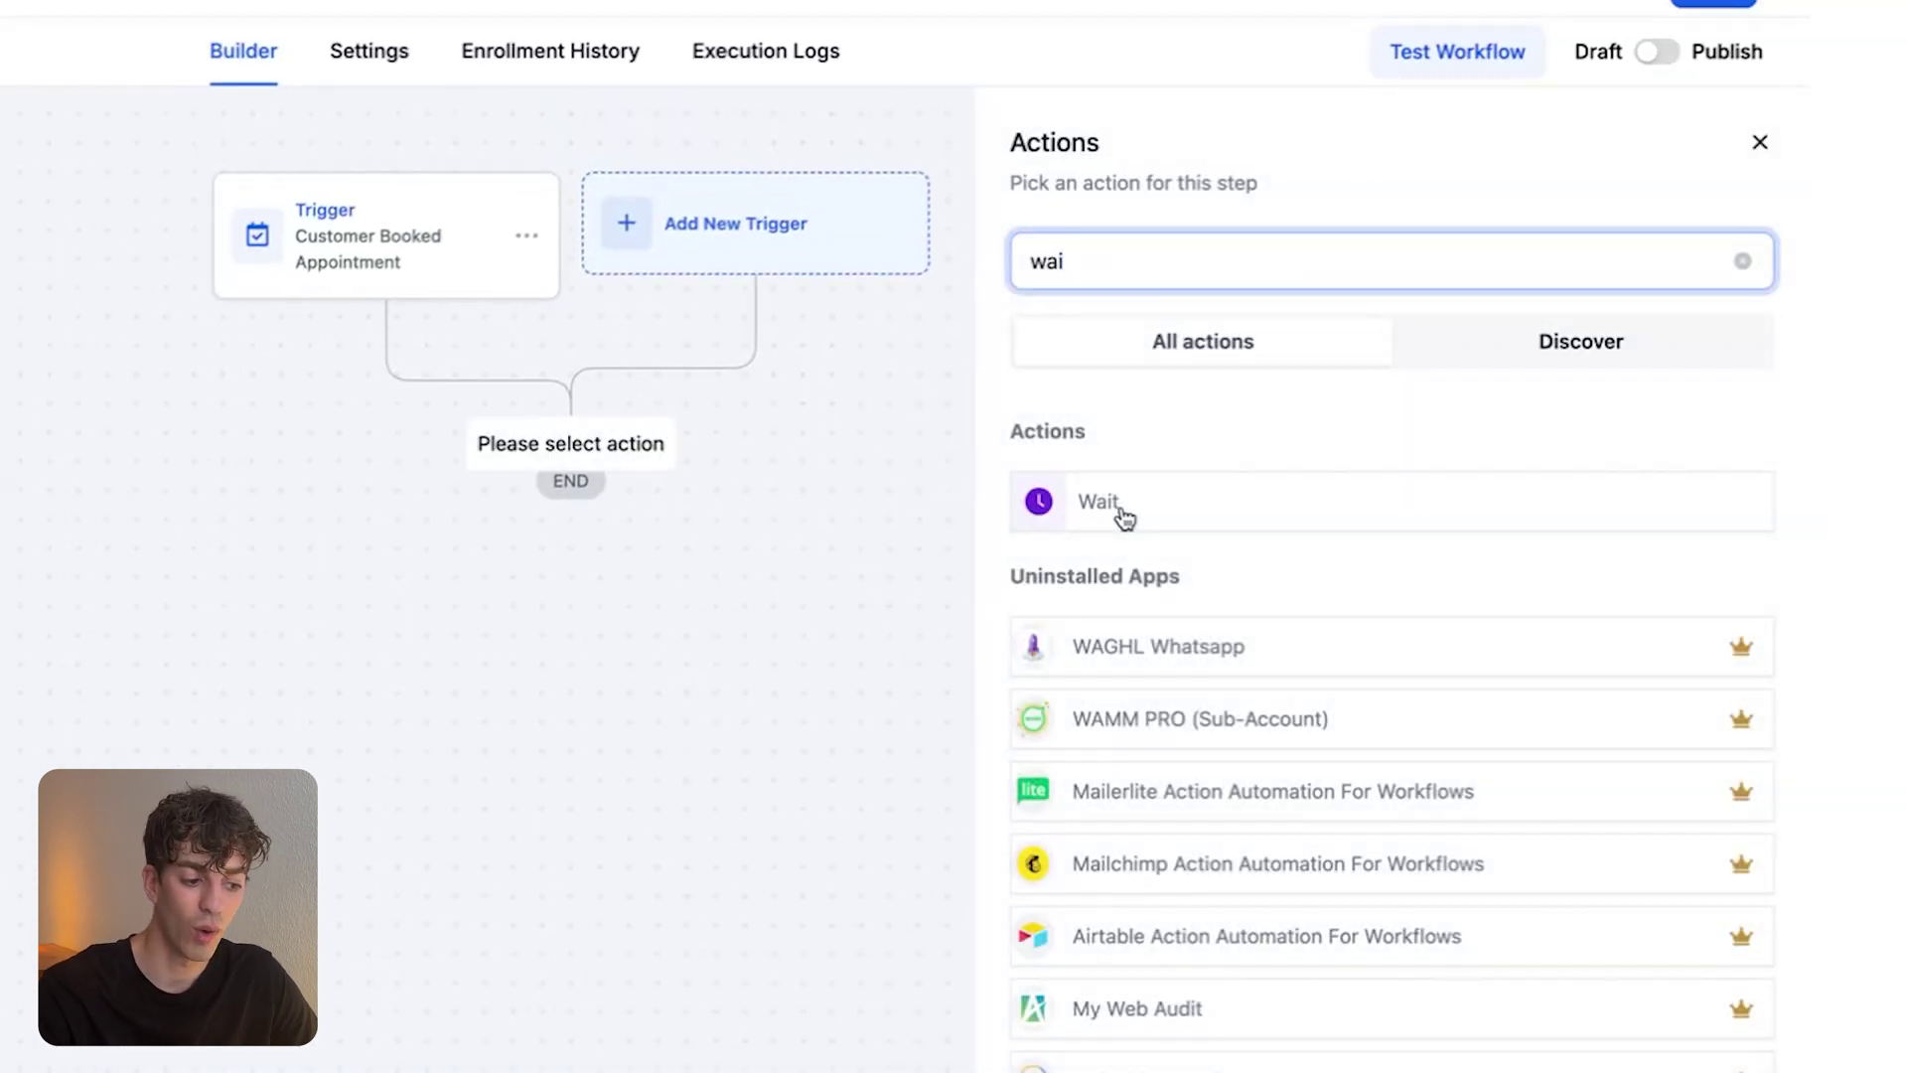
Set the wait to Event/Appointment time, After, 2 minutes, and save it.
left_click(1122, 514)
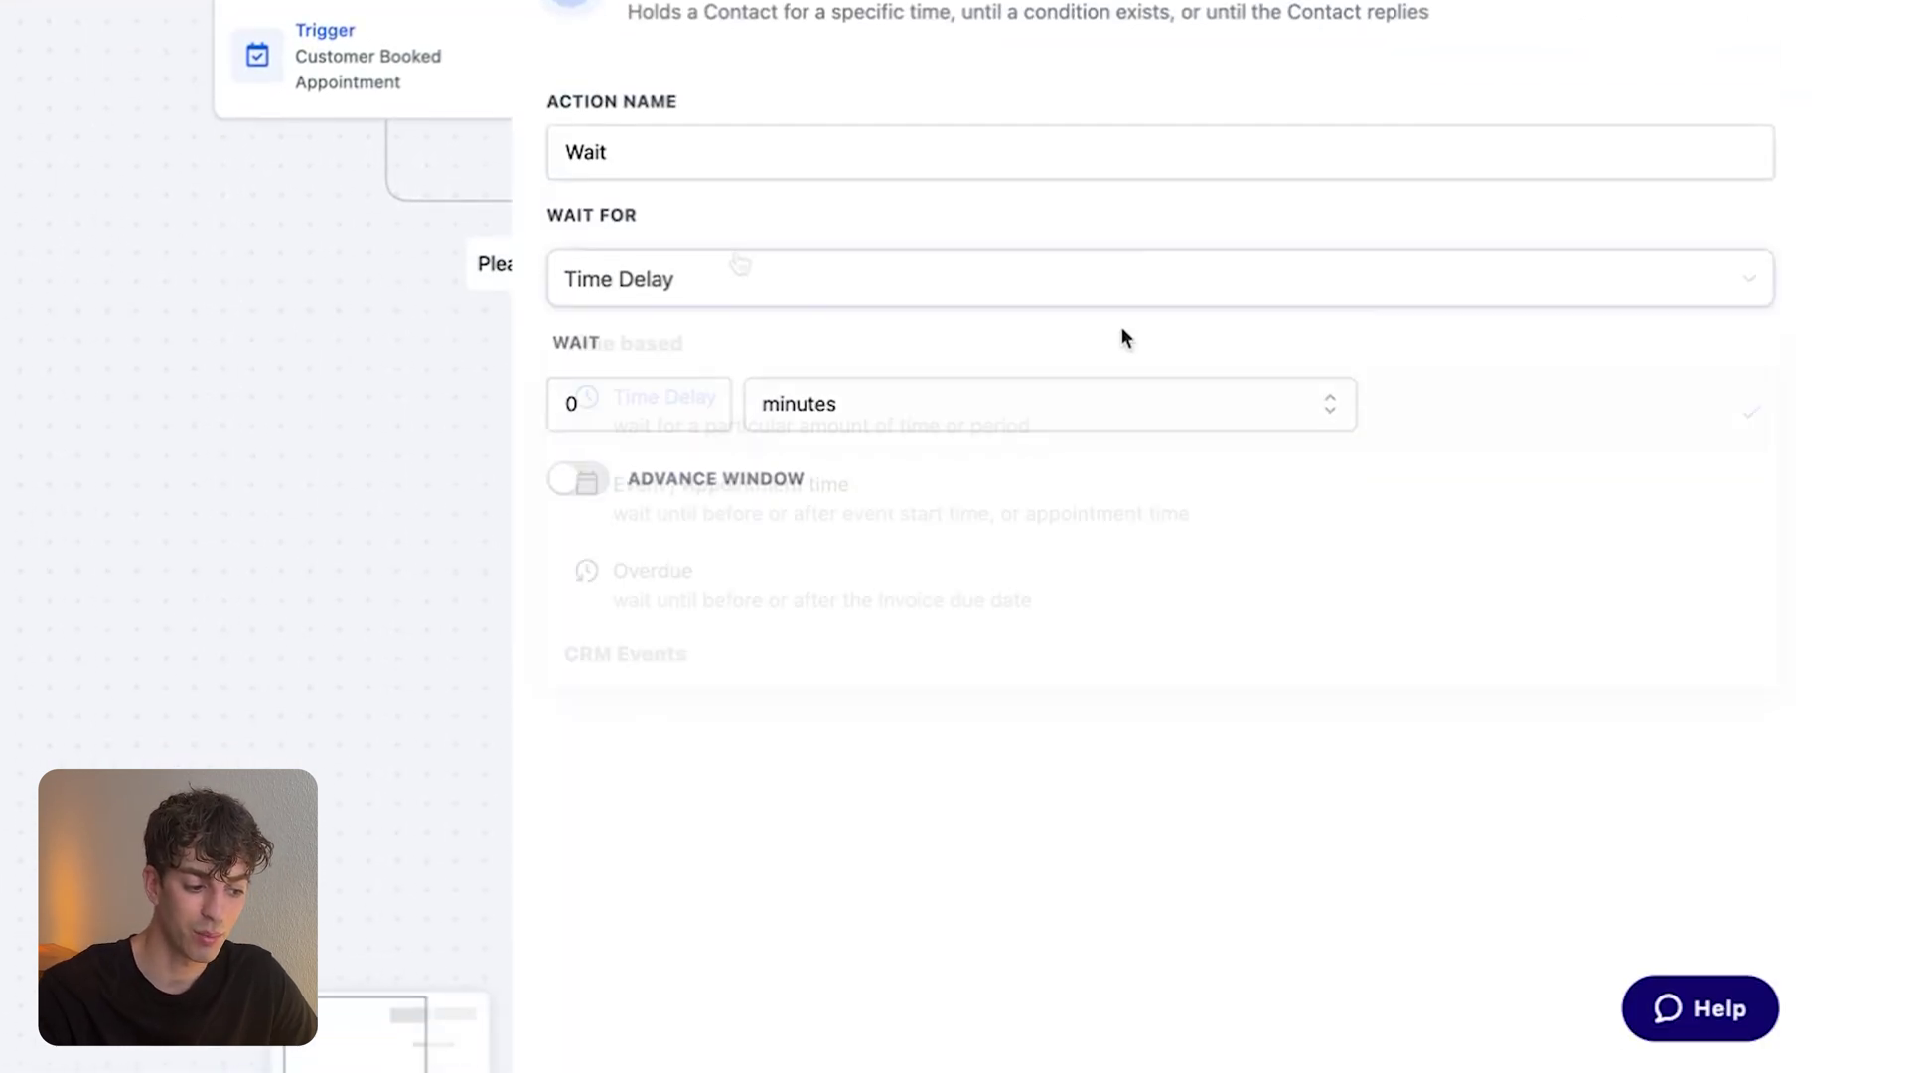
left_click(695, 278)
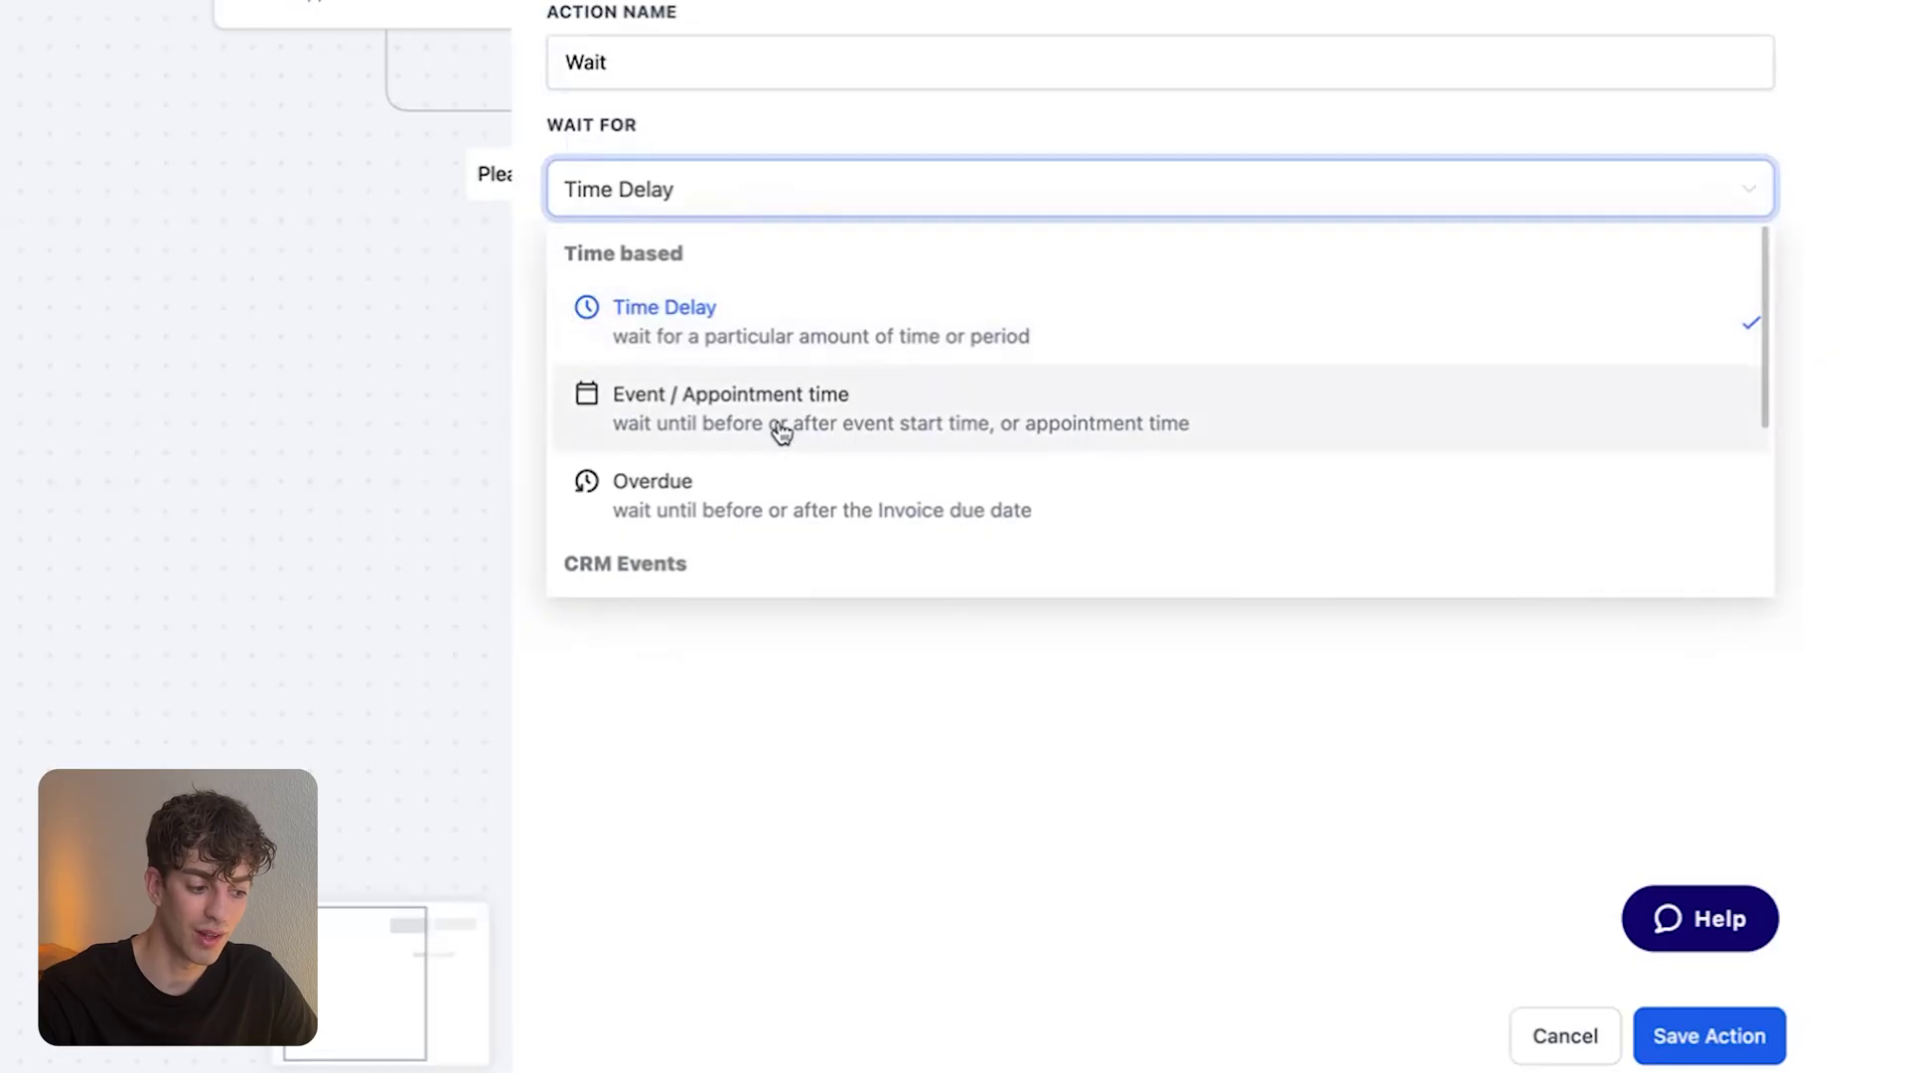
left_click(803, 431)
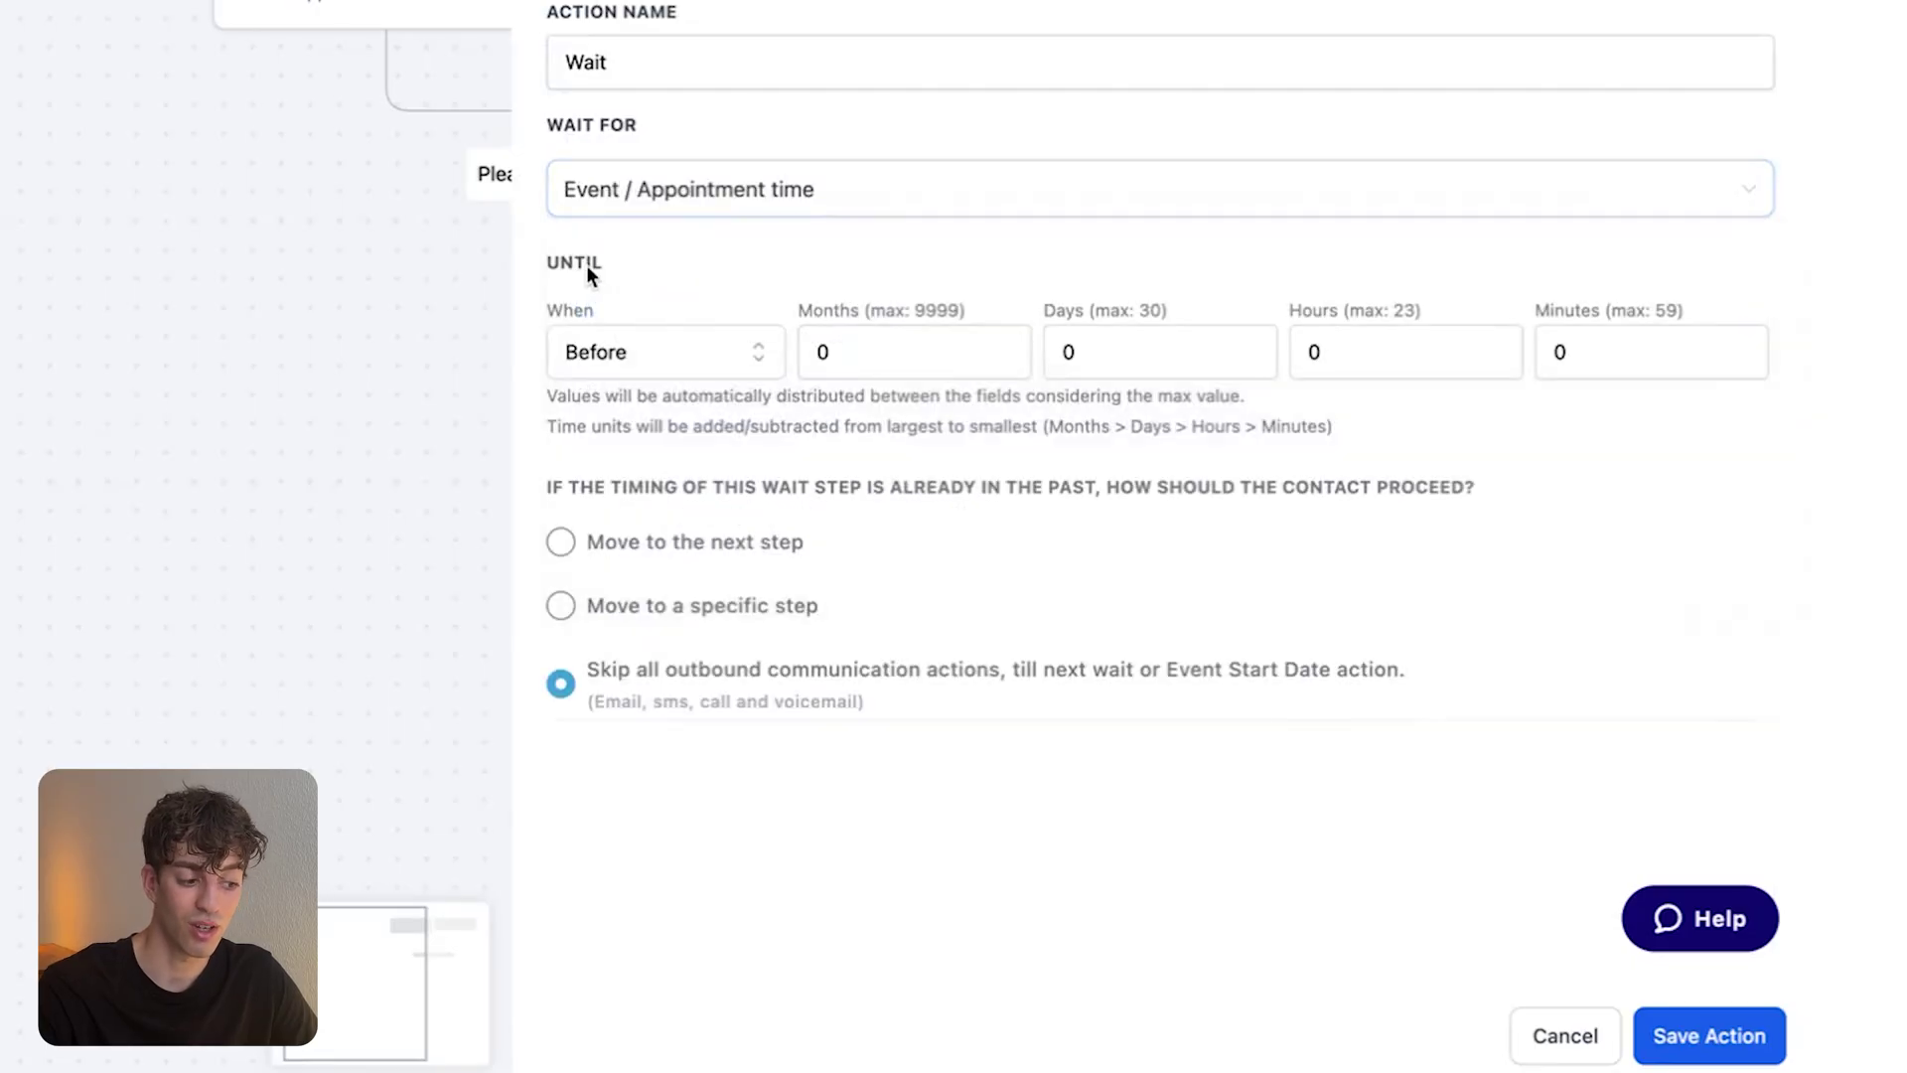
left_click(634, 352)
left_click(632, 427)
left_click(1649, 352)
key("BackSpace")
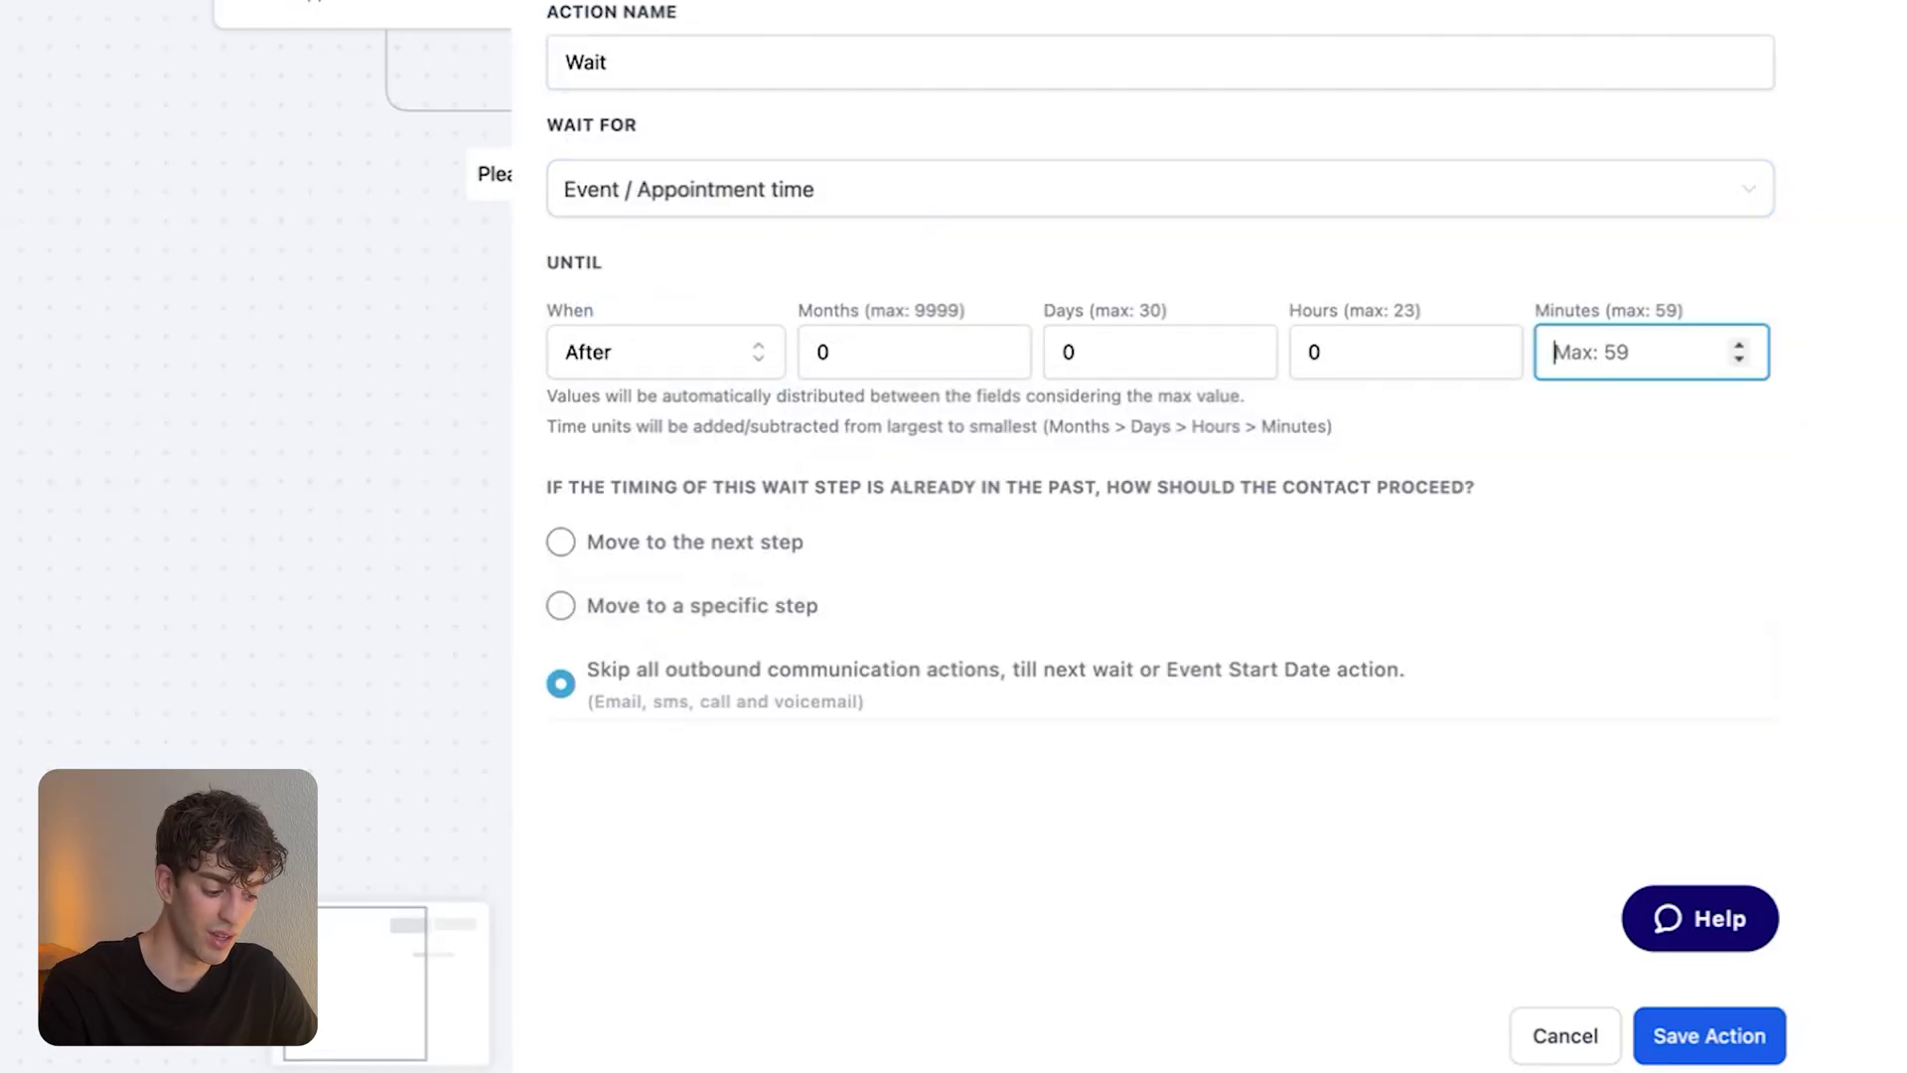
type("2")
left_click(1693, 1036)
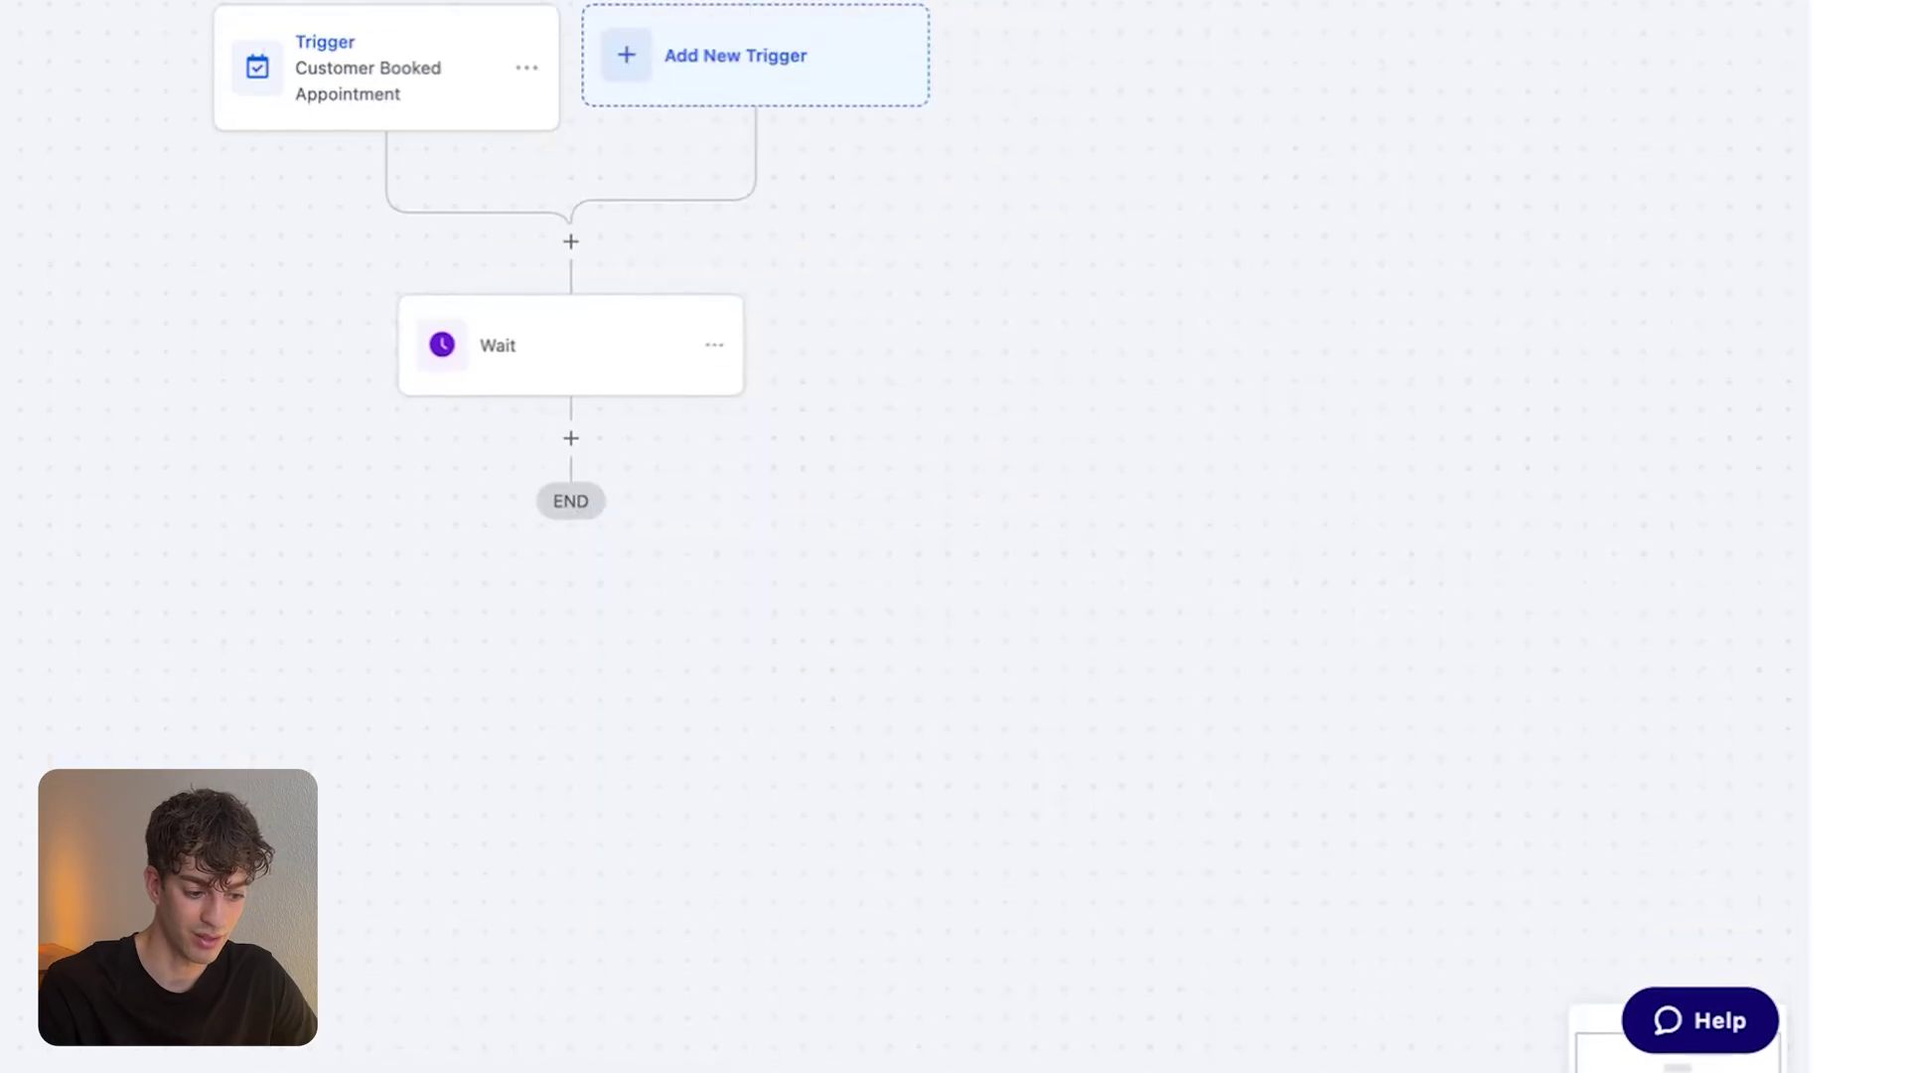
Add an Email step using the Show/No Show Report template.
left_click(571, 592)
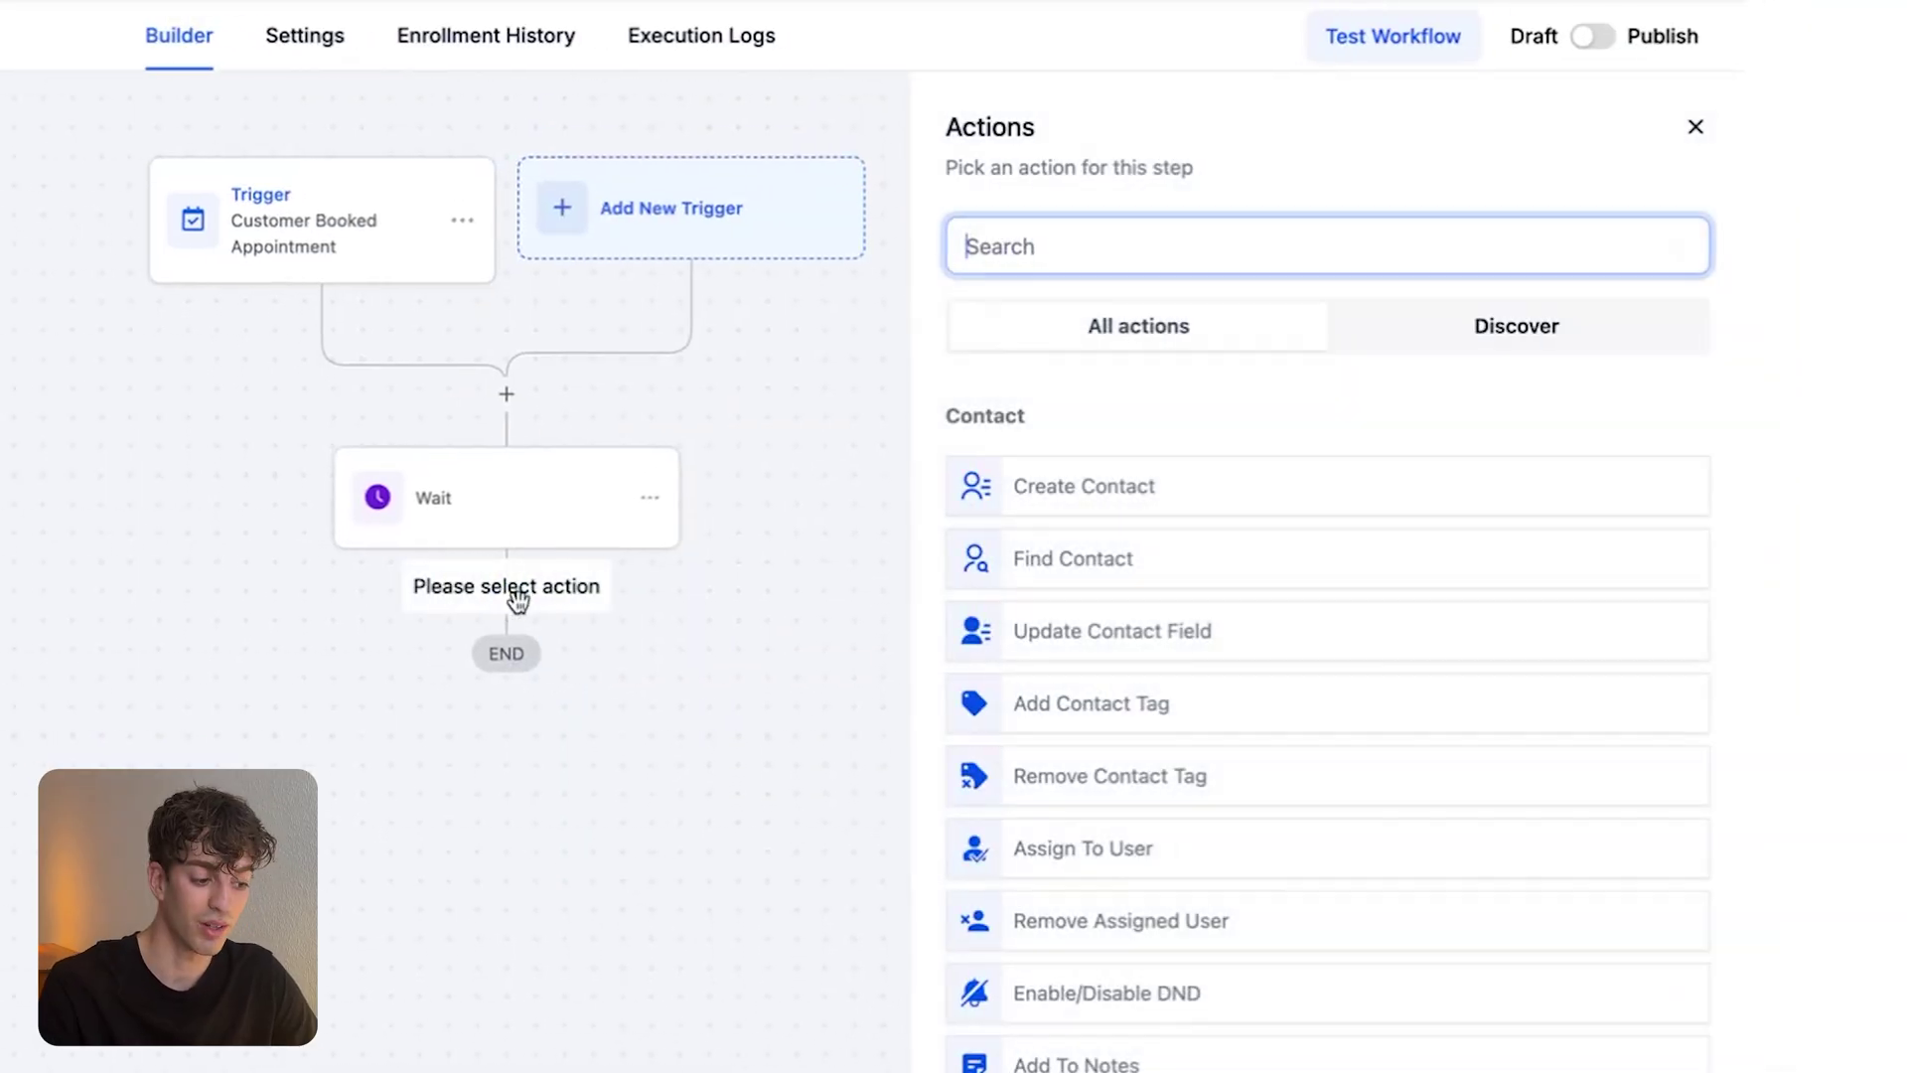
type("em")
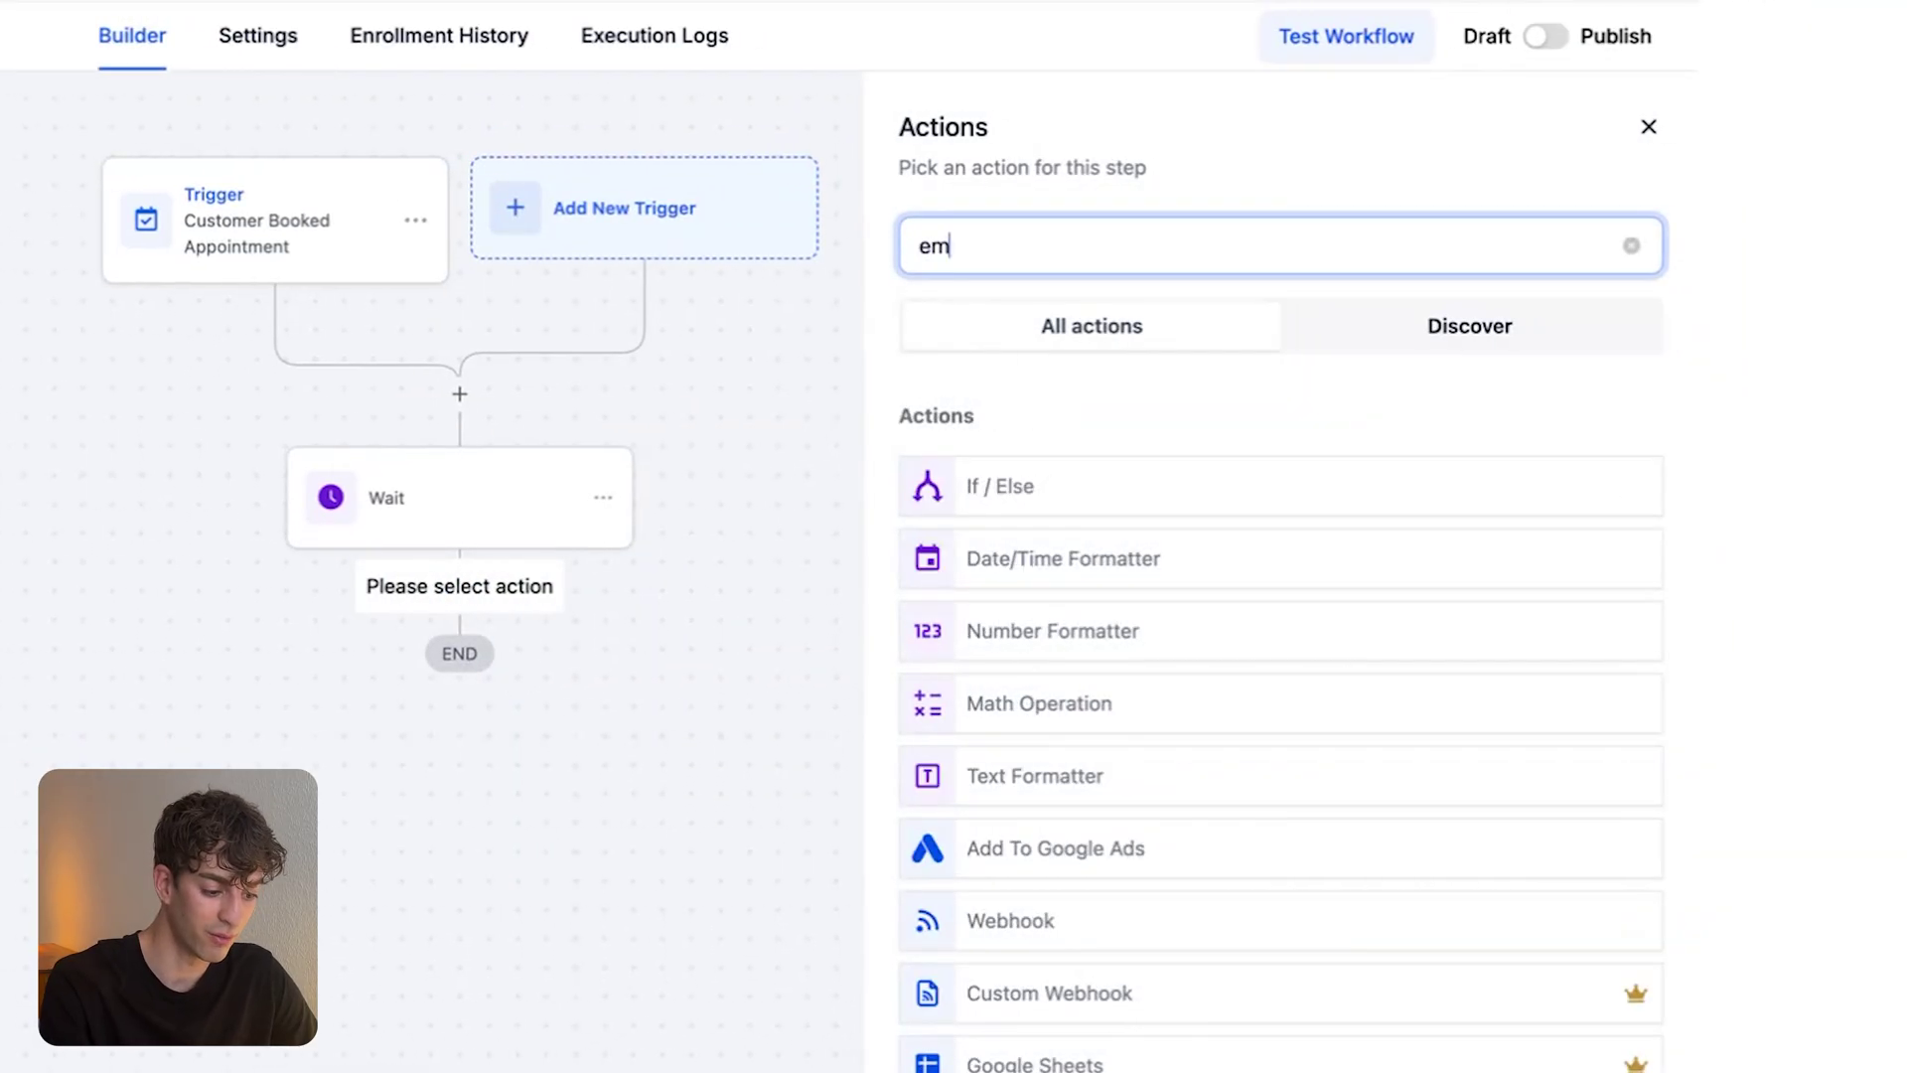
left_click(1051, 792)
scroll(1050, 790, "down", 6)
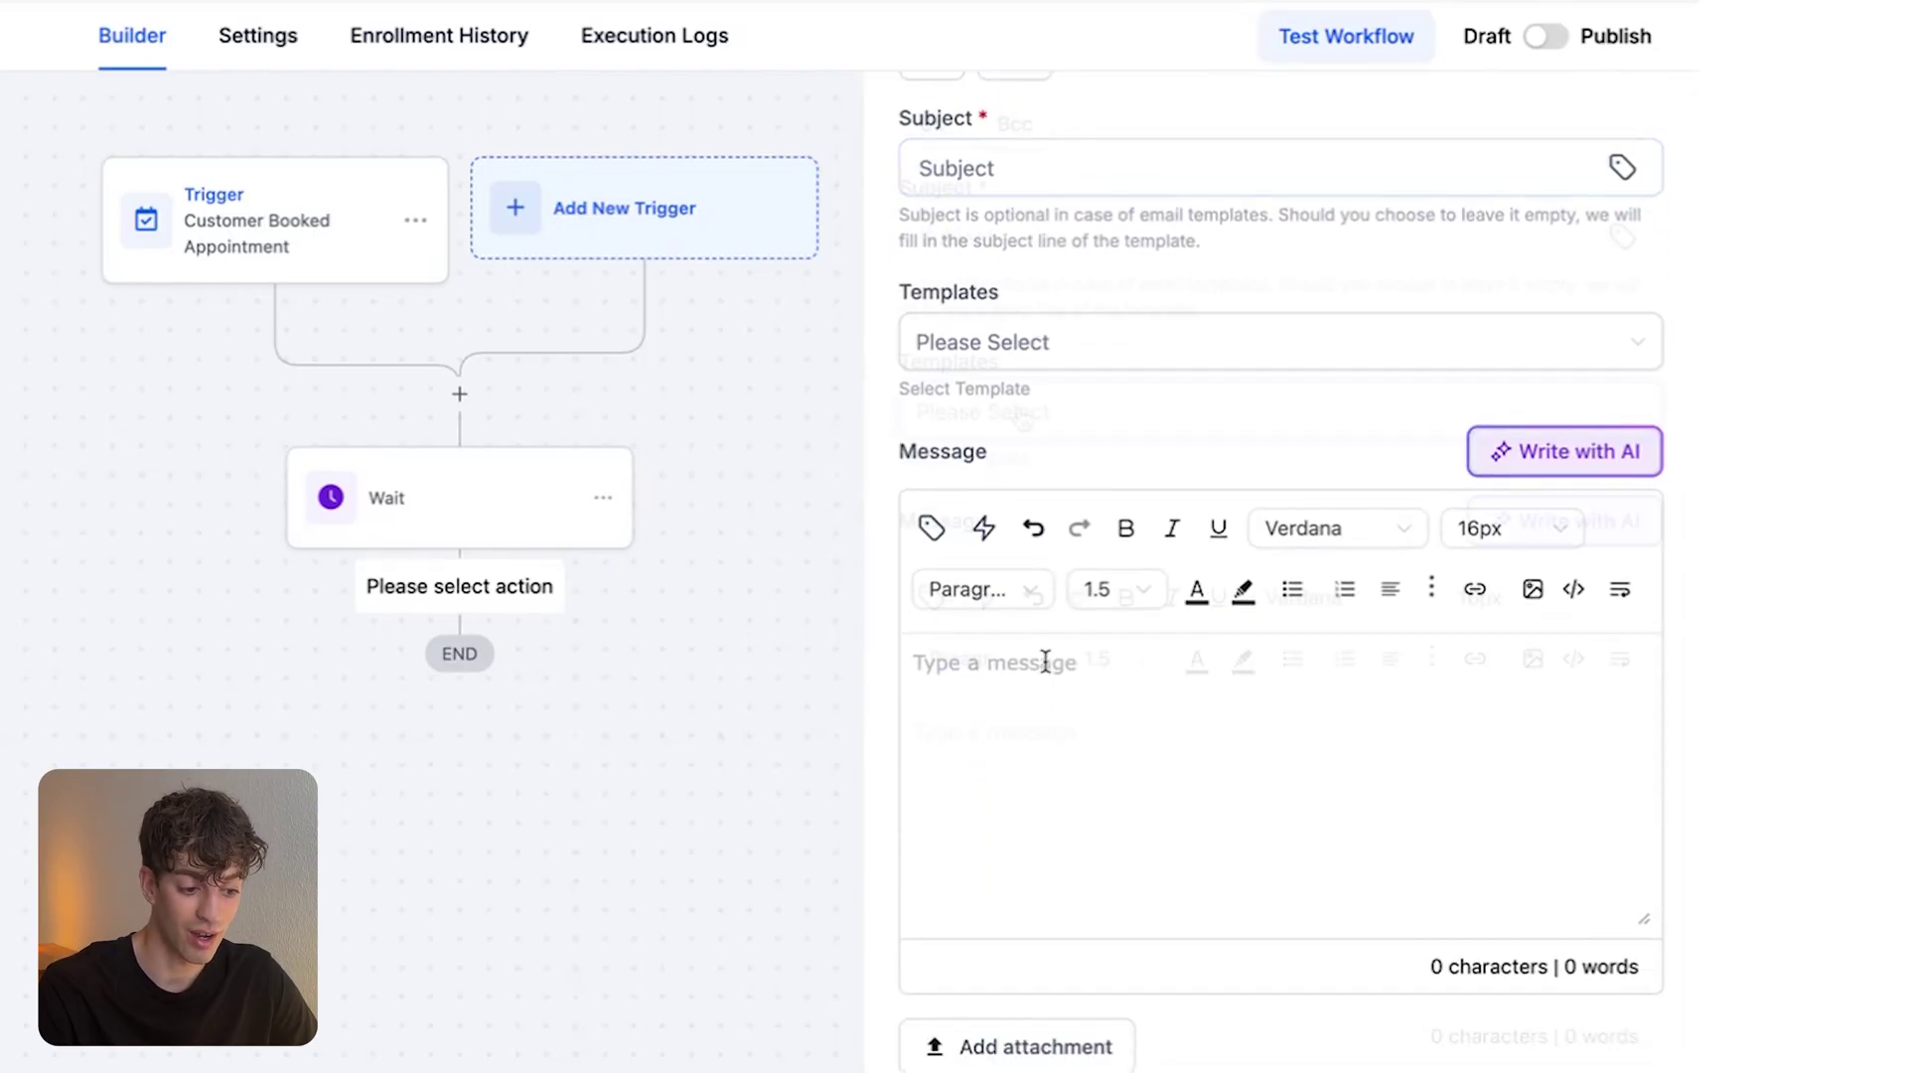
left_click(1022, 342)
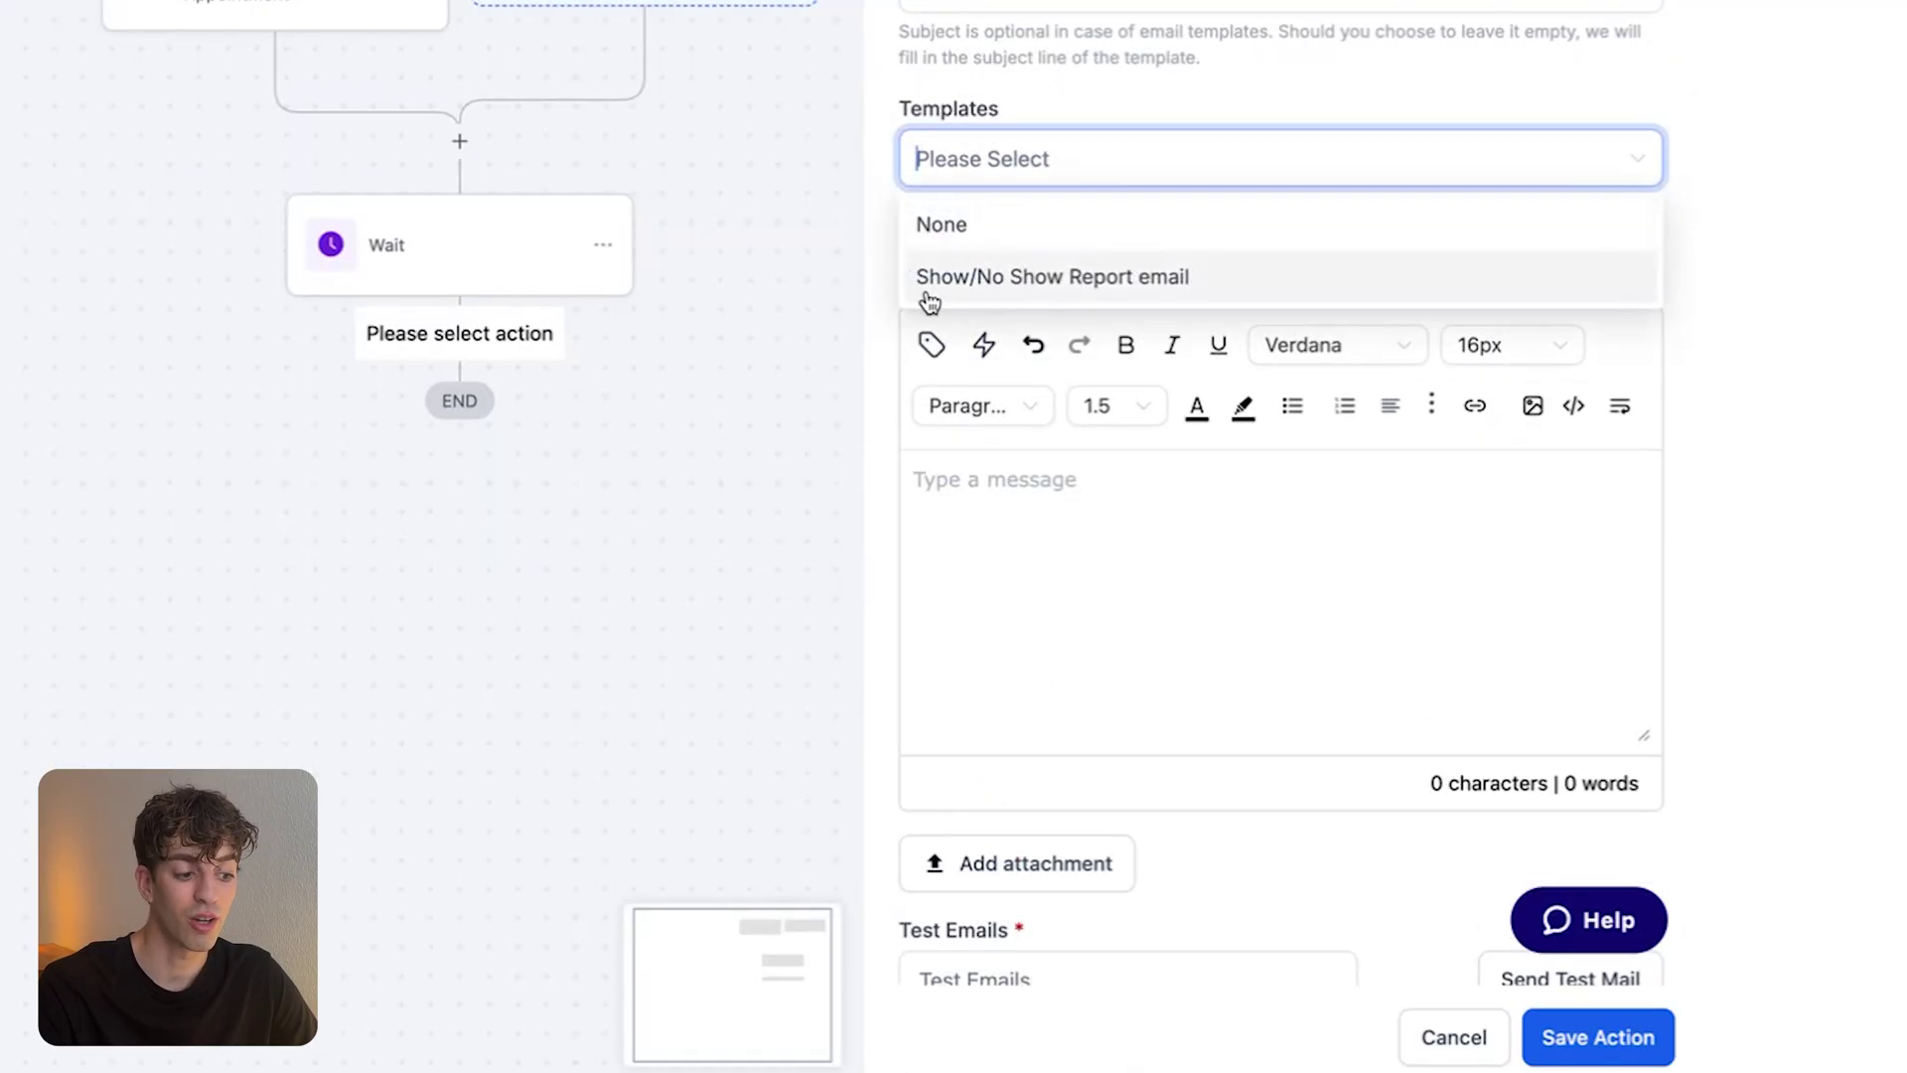
left_click(1063, 291)
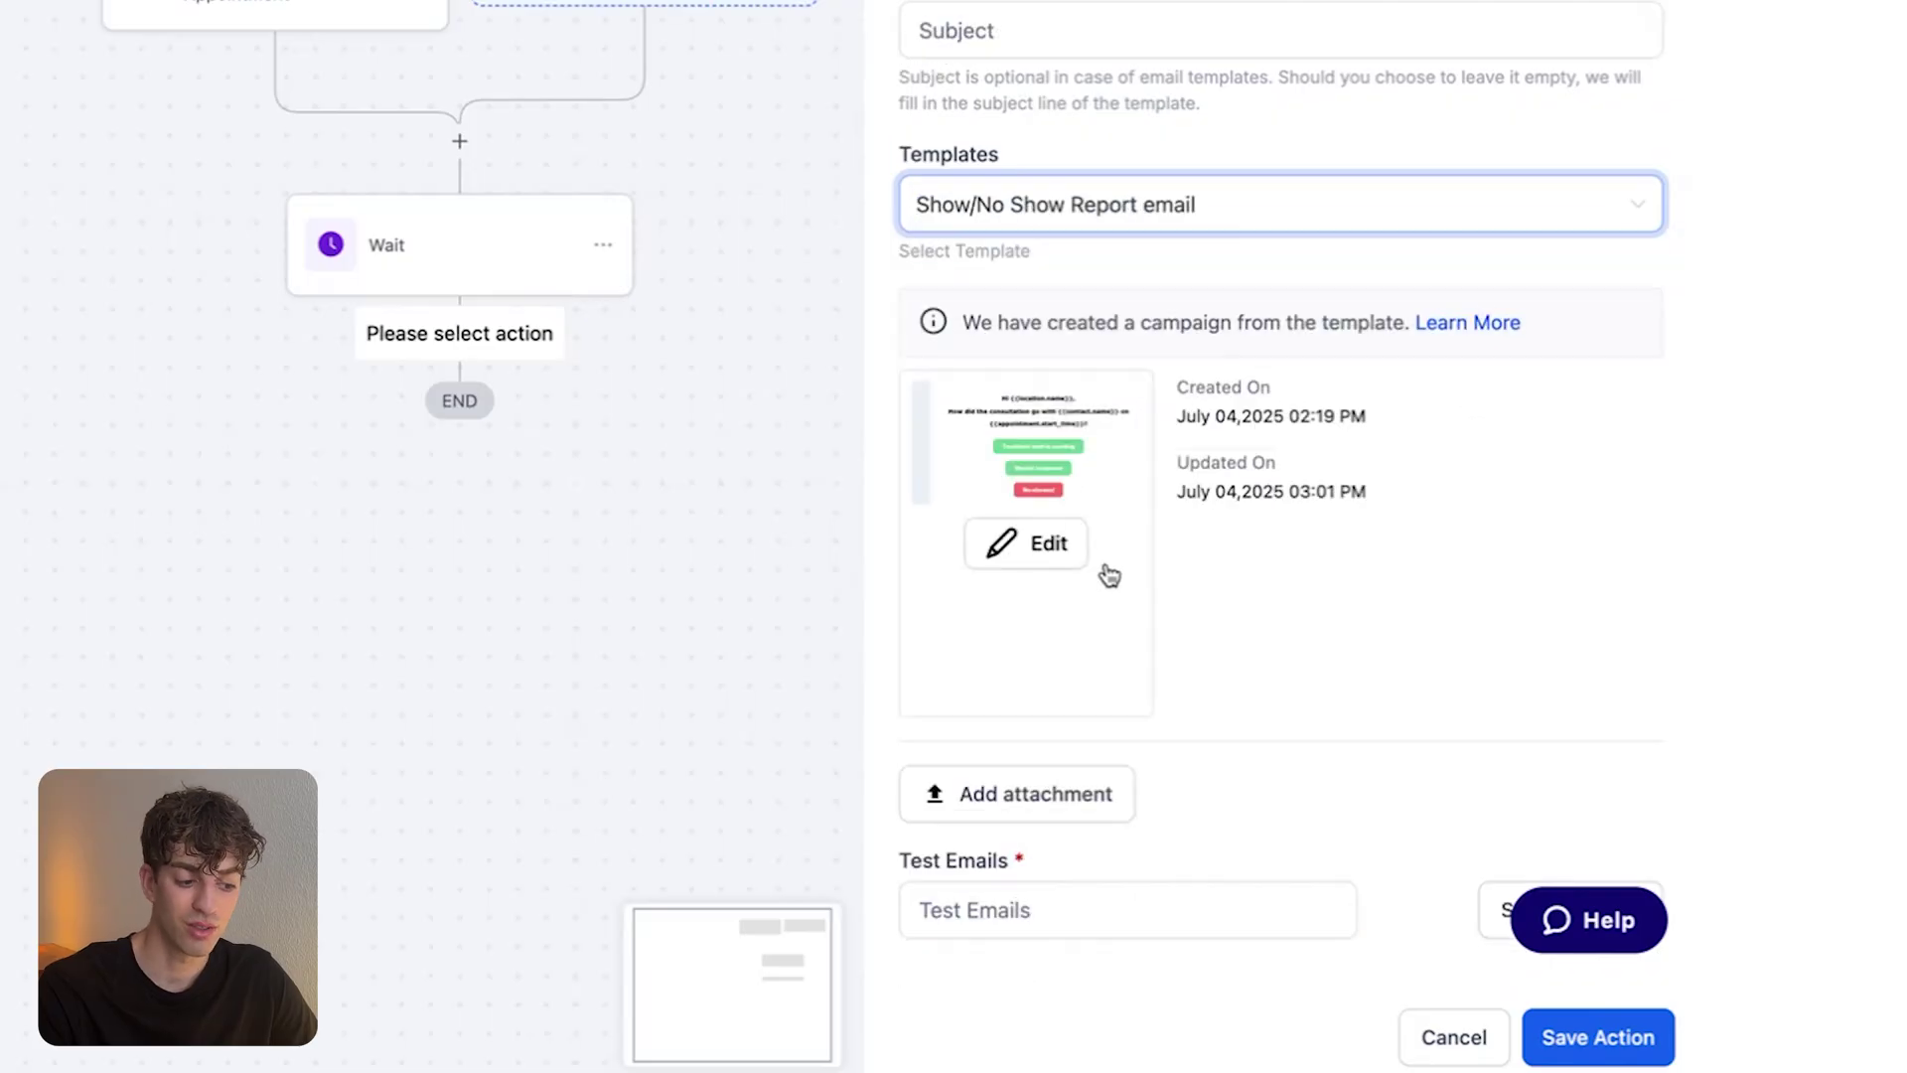
Link the 'Treatment start is pending' button to the Pending Treatment trigger link.
left_click(1061, 564)
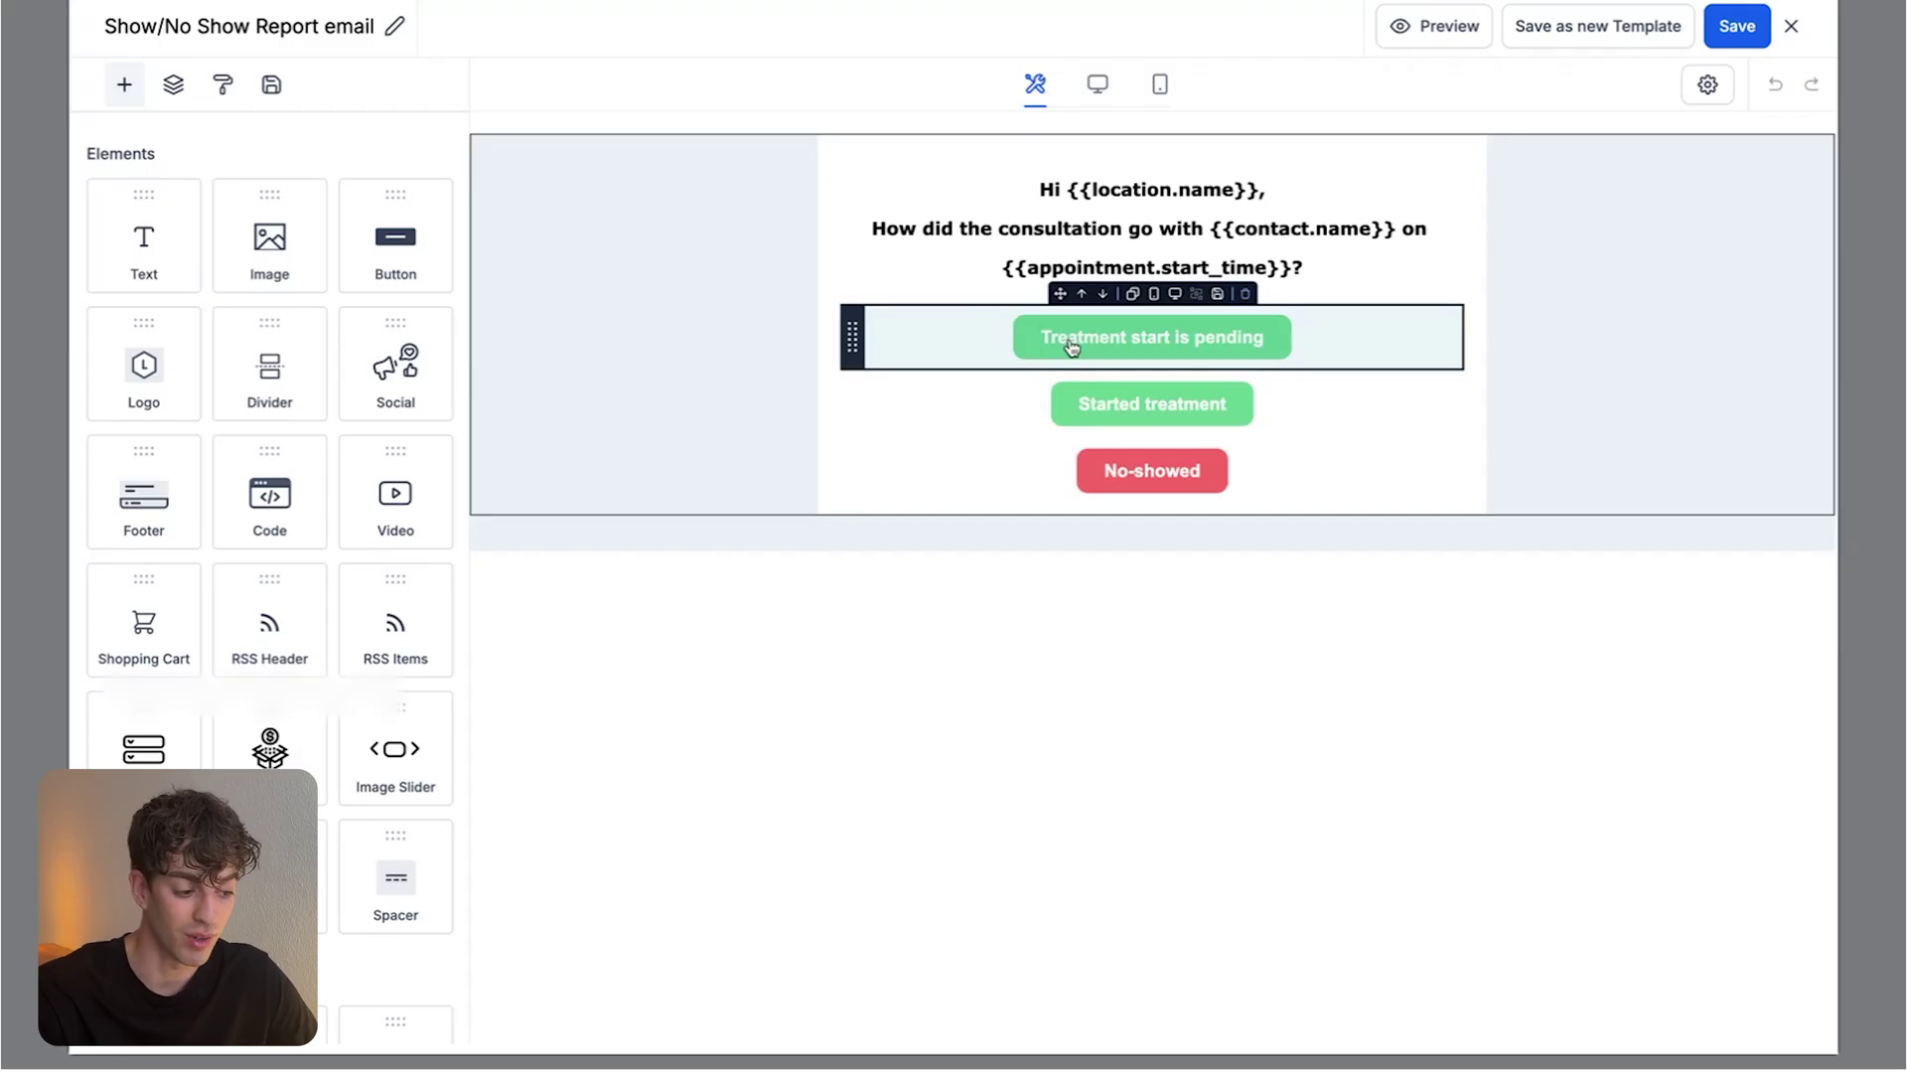
left_click(1072, 345)
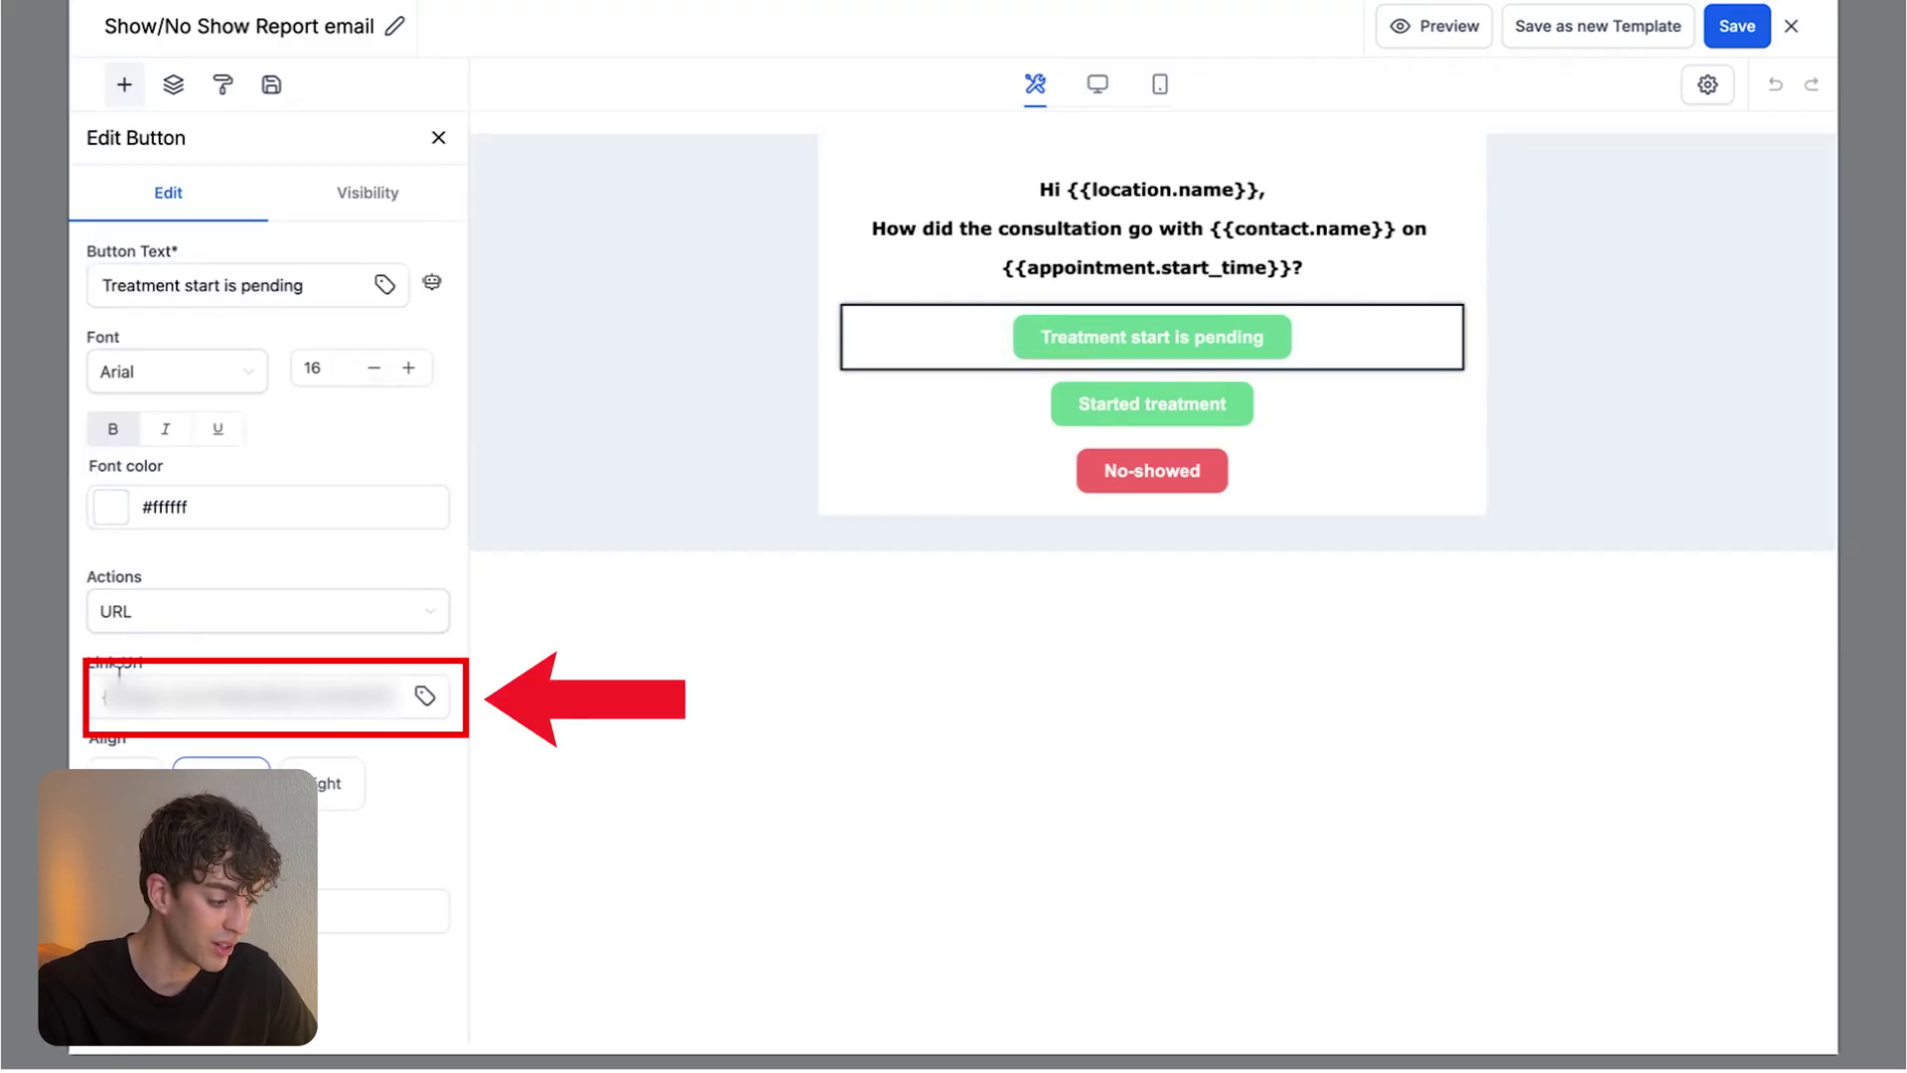
left_click(128, 676)
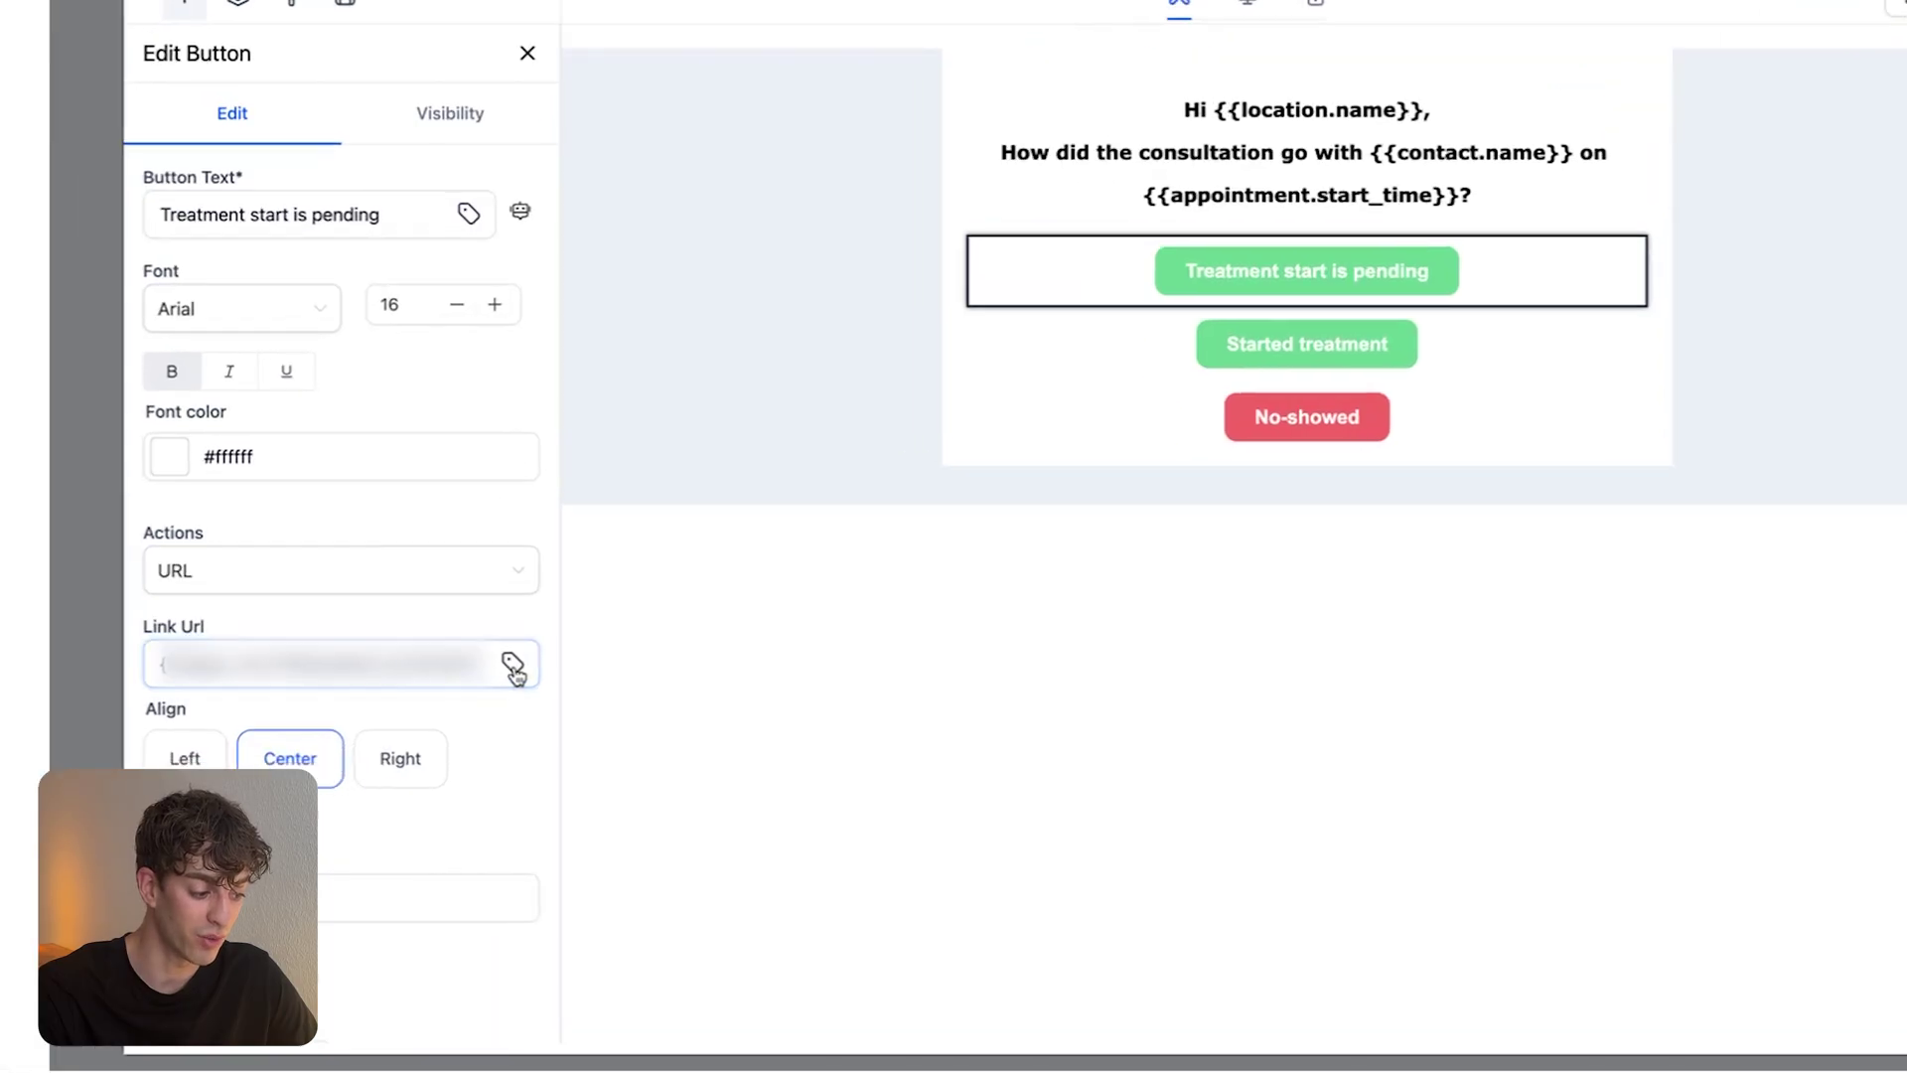
left_click(425, 698)
scroll(364, 621, "down", 5)
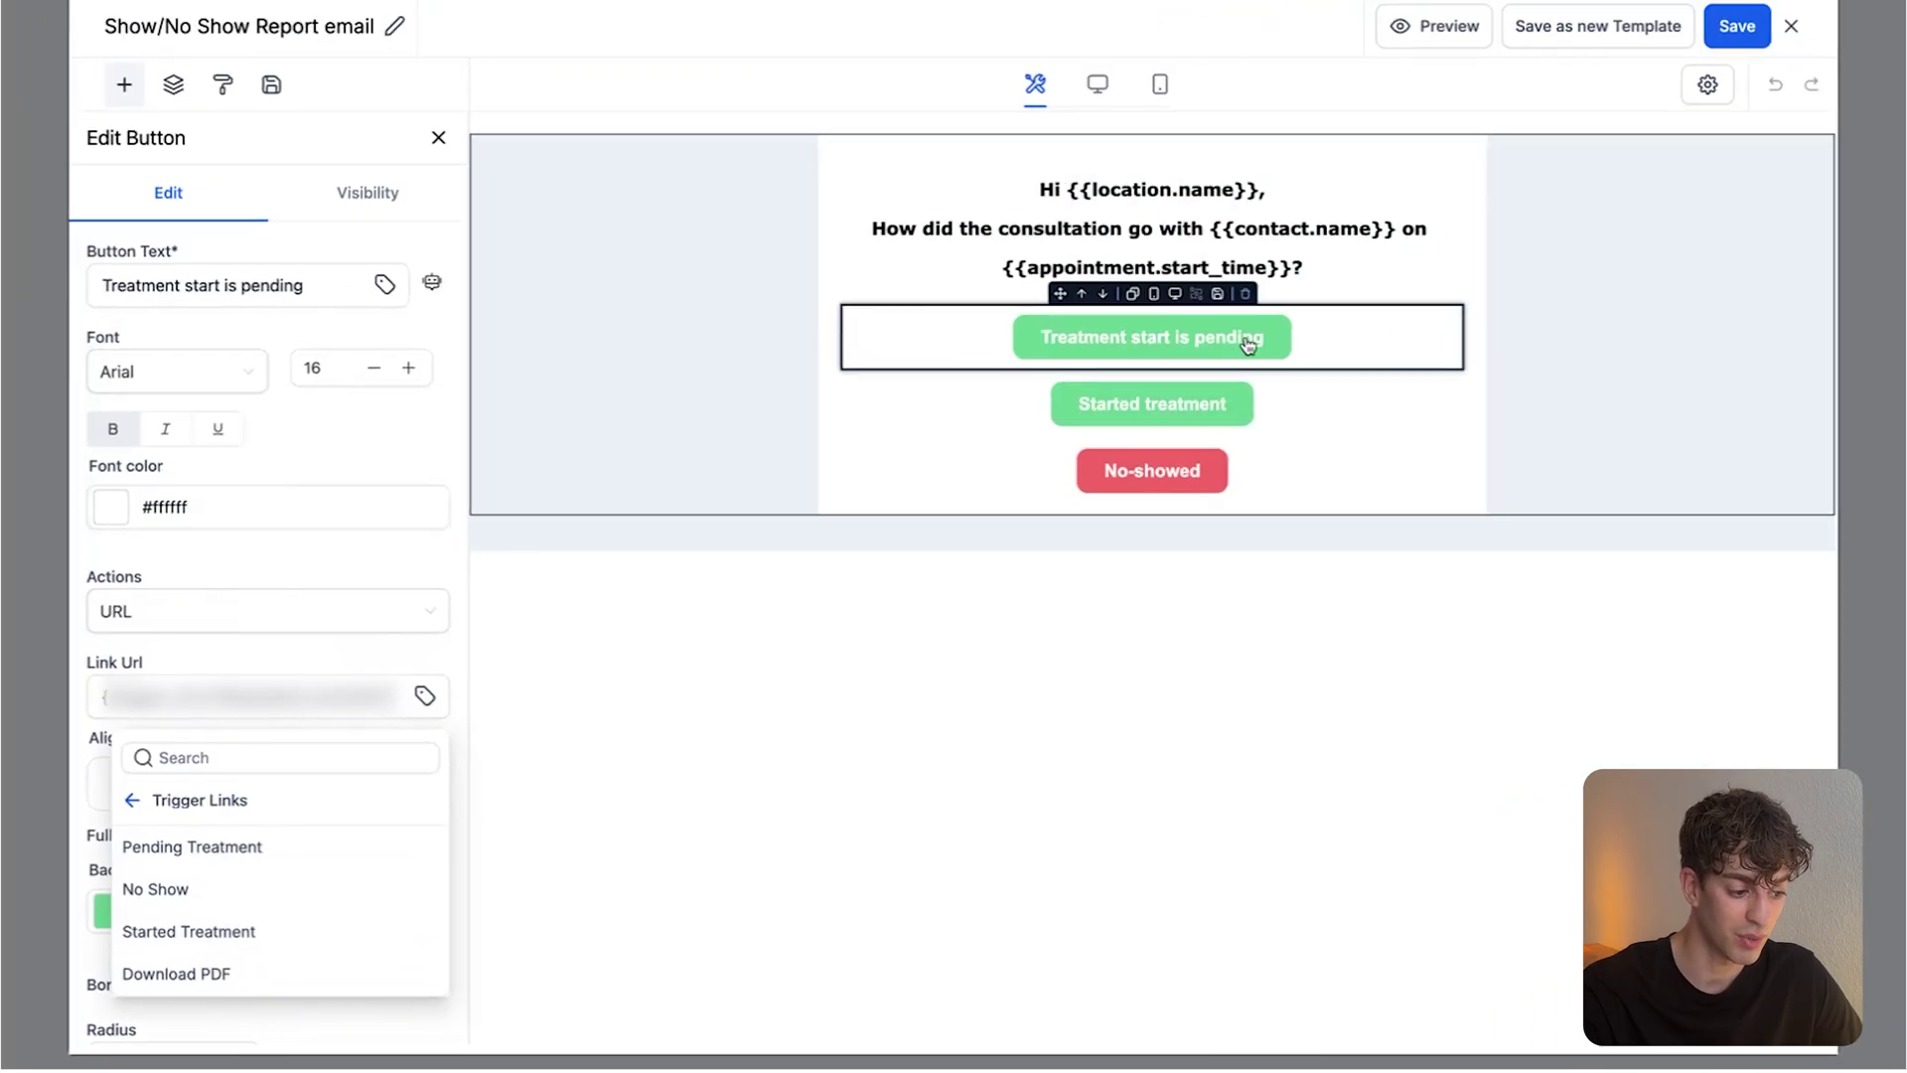
left_click(298, 848)
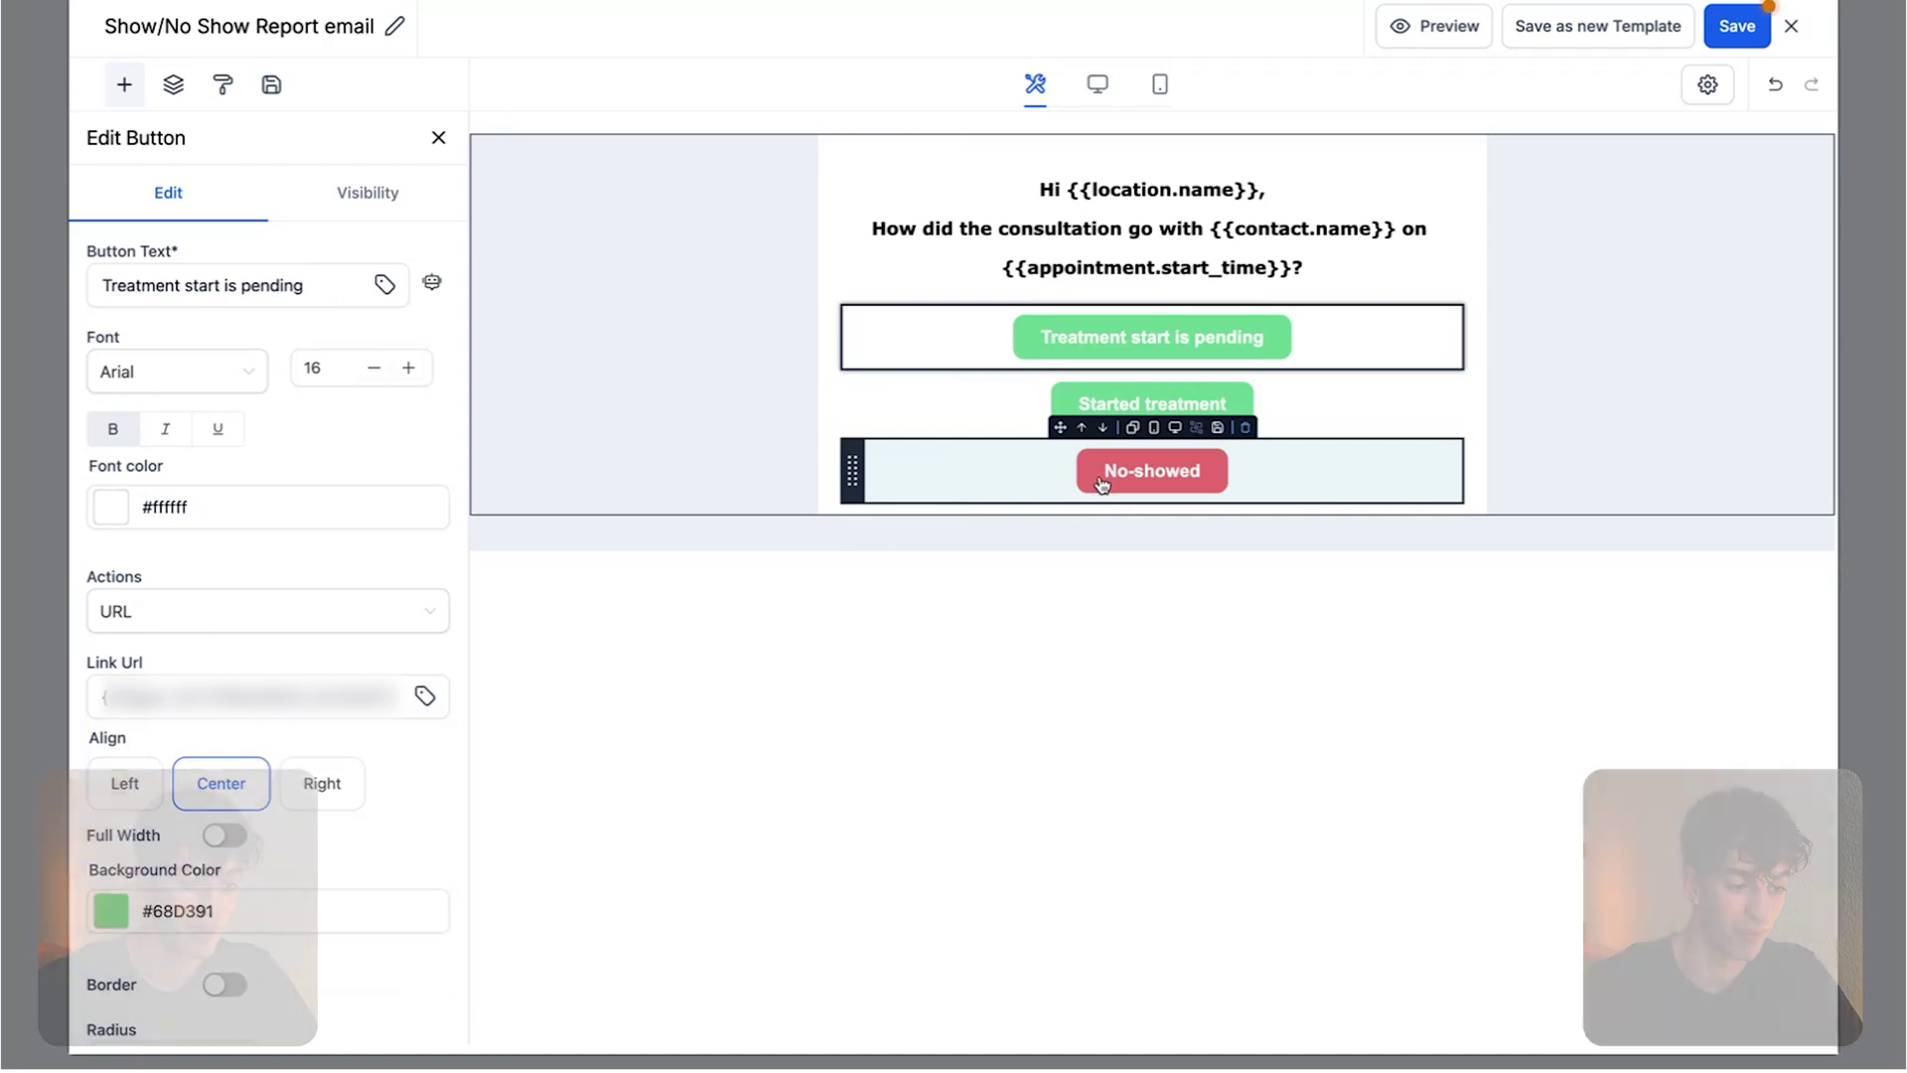
Save the edited email template and the email step.
left_click(1744, 30)
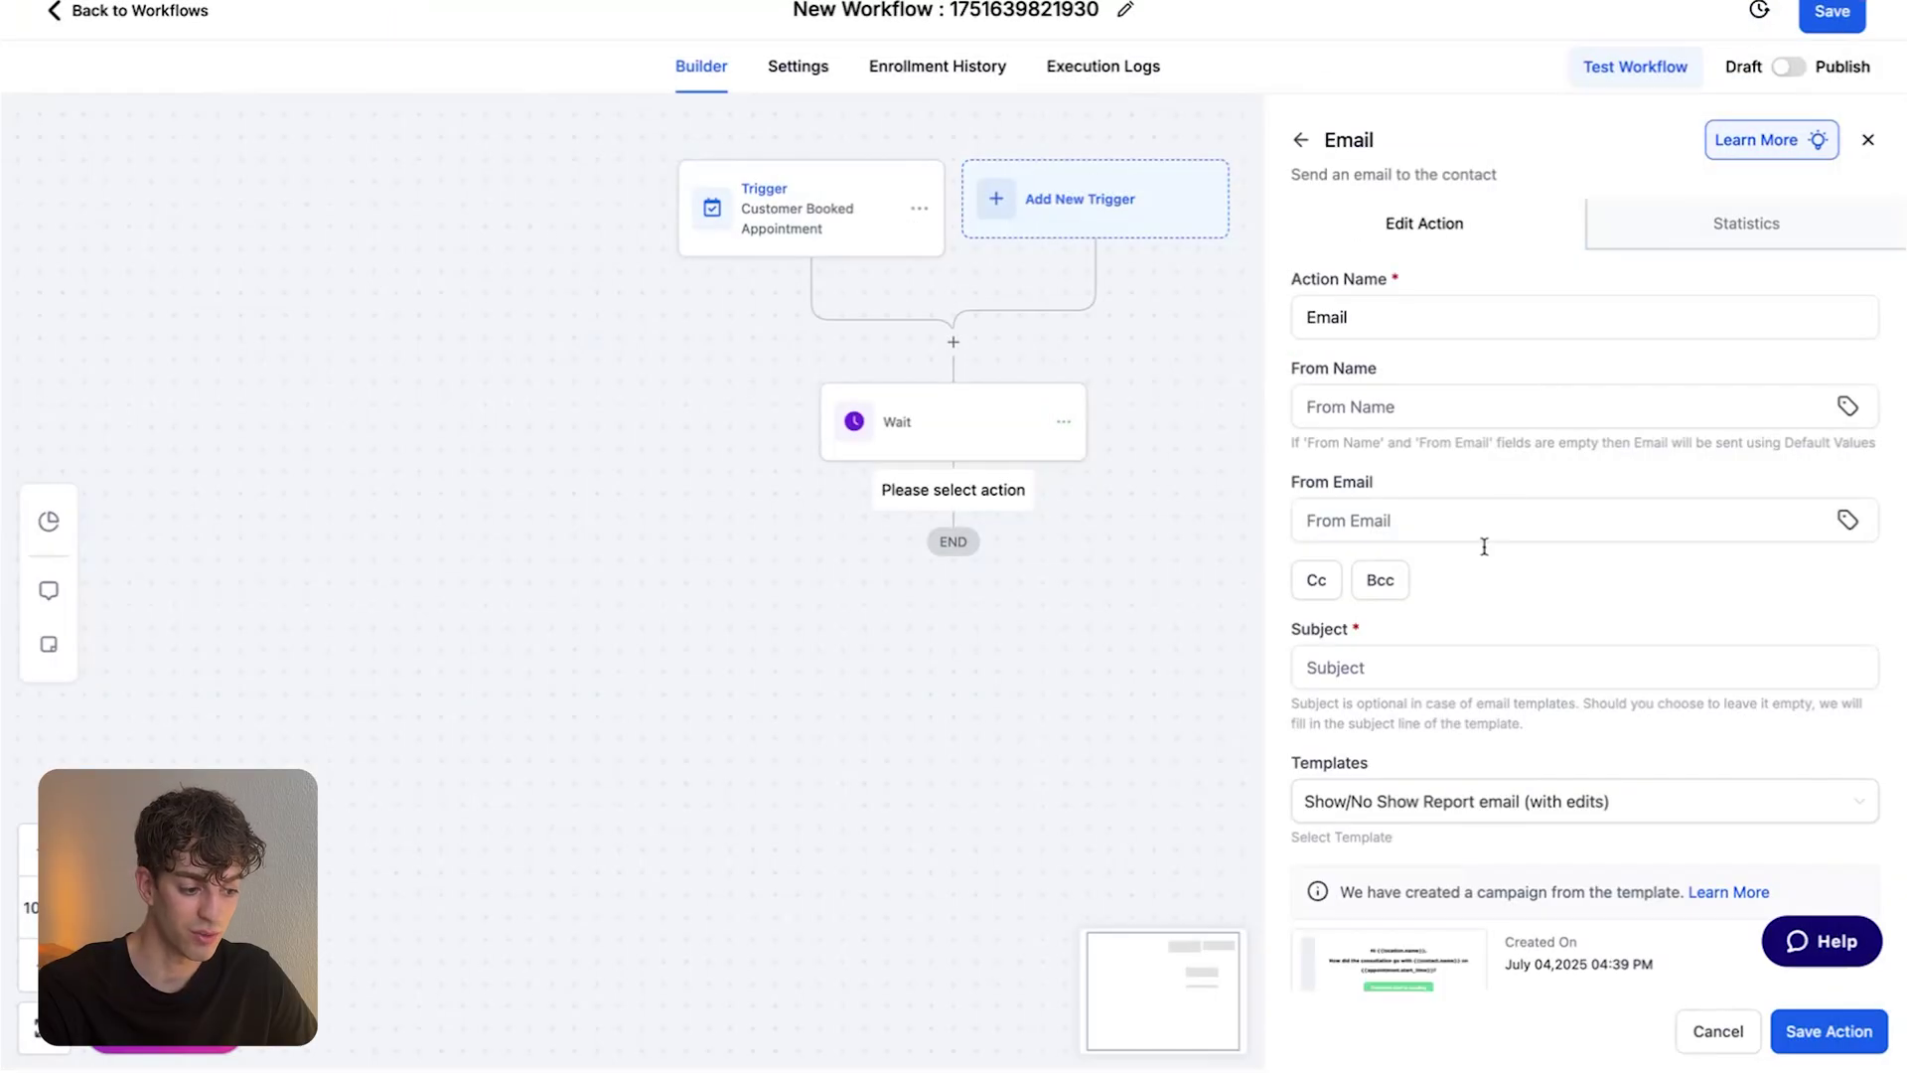
scroll(1413, 681, "down", 1)
scroll(1414, 681, "down", 3)
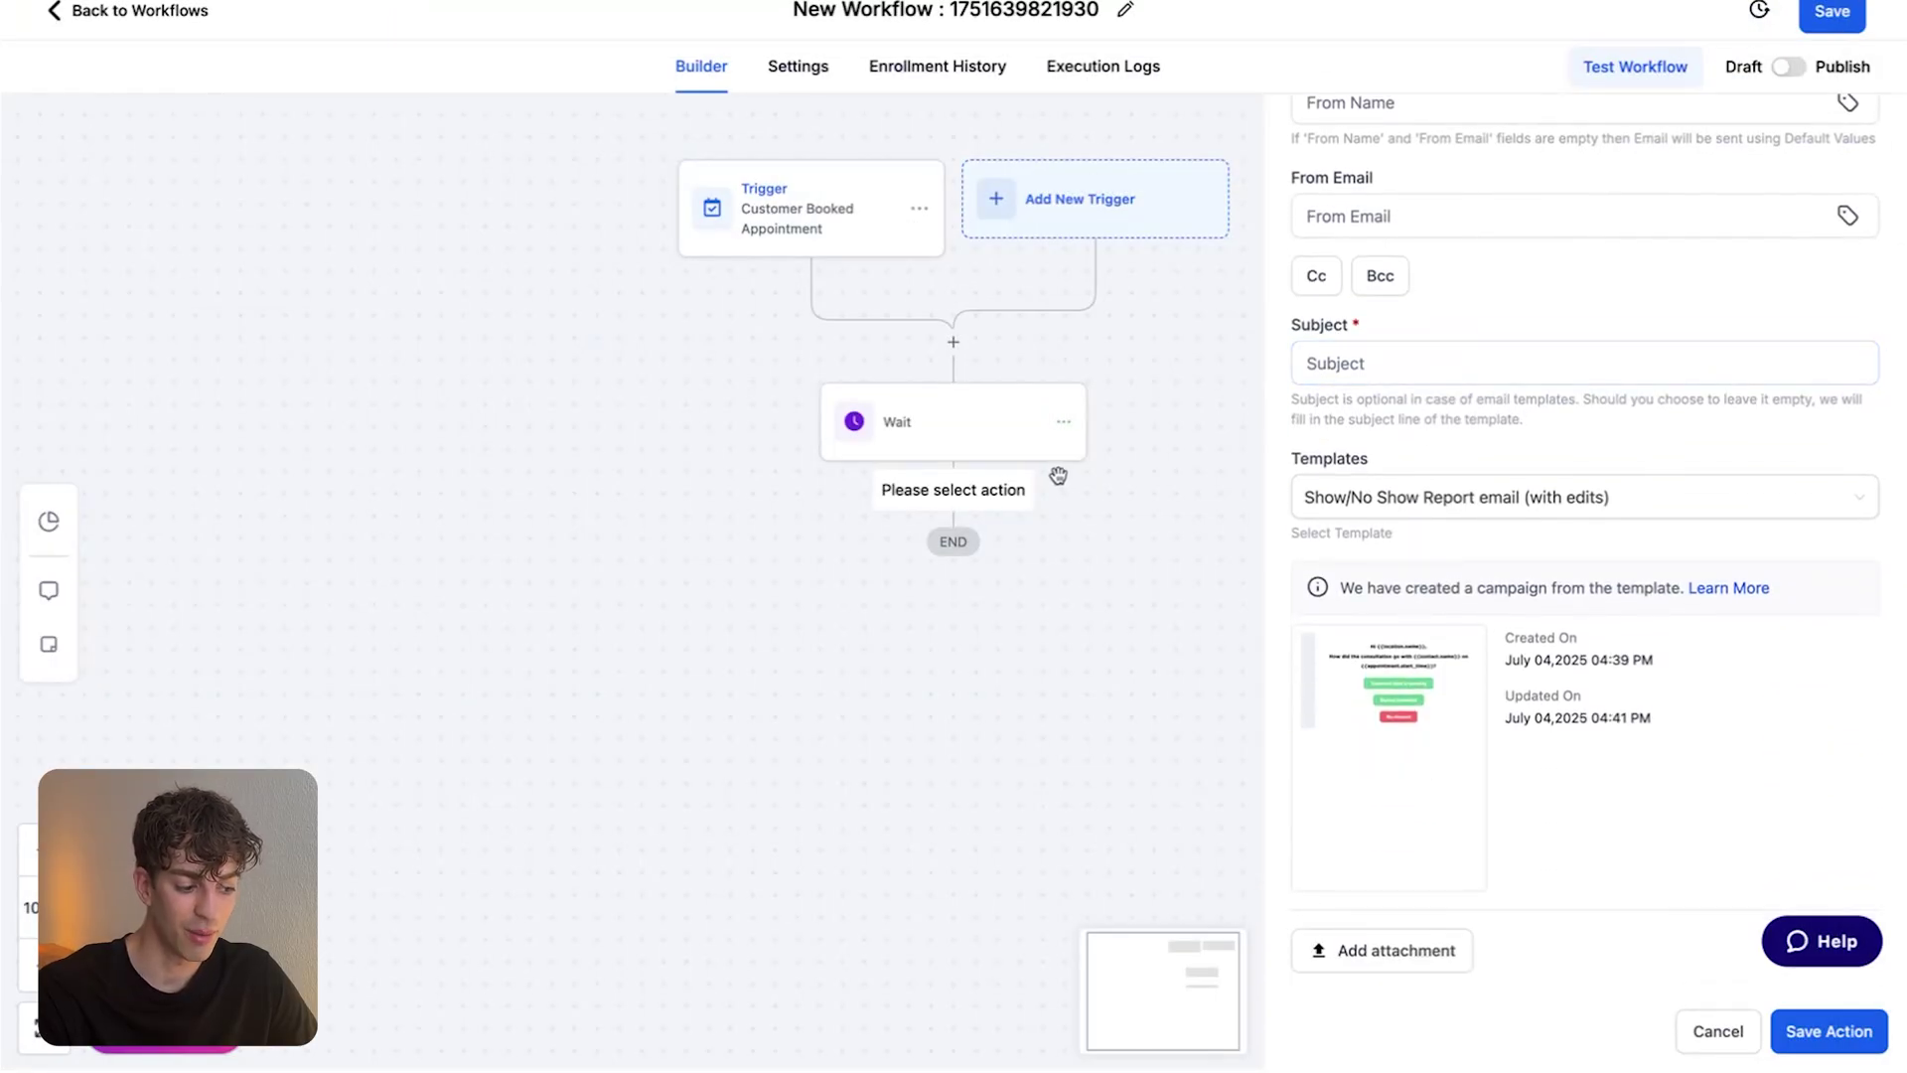
left_click(1829, 1031)
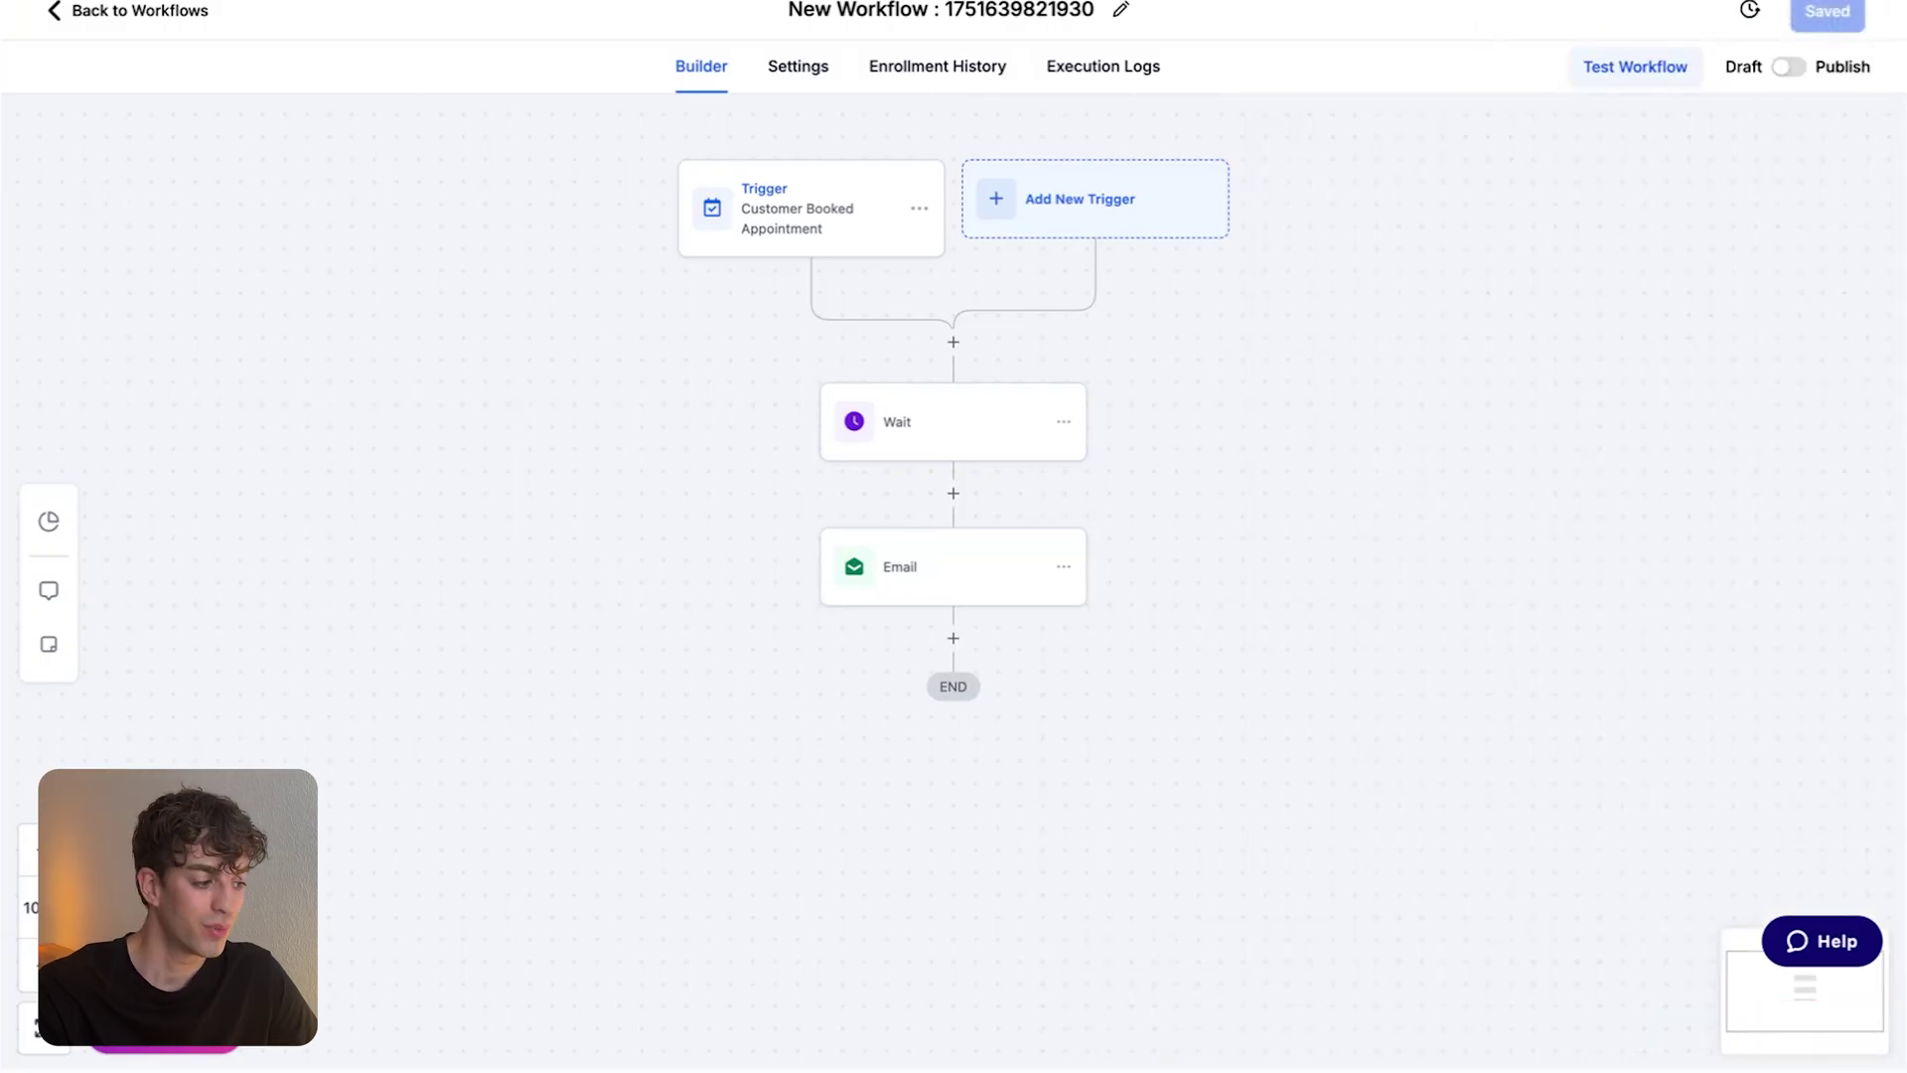
Open the No Show trigger link to view its responserecordednoshow URL.
left_click(99, 12)
left_click(103, 566)
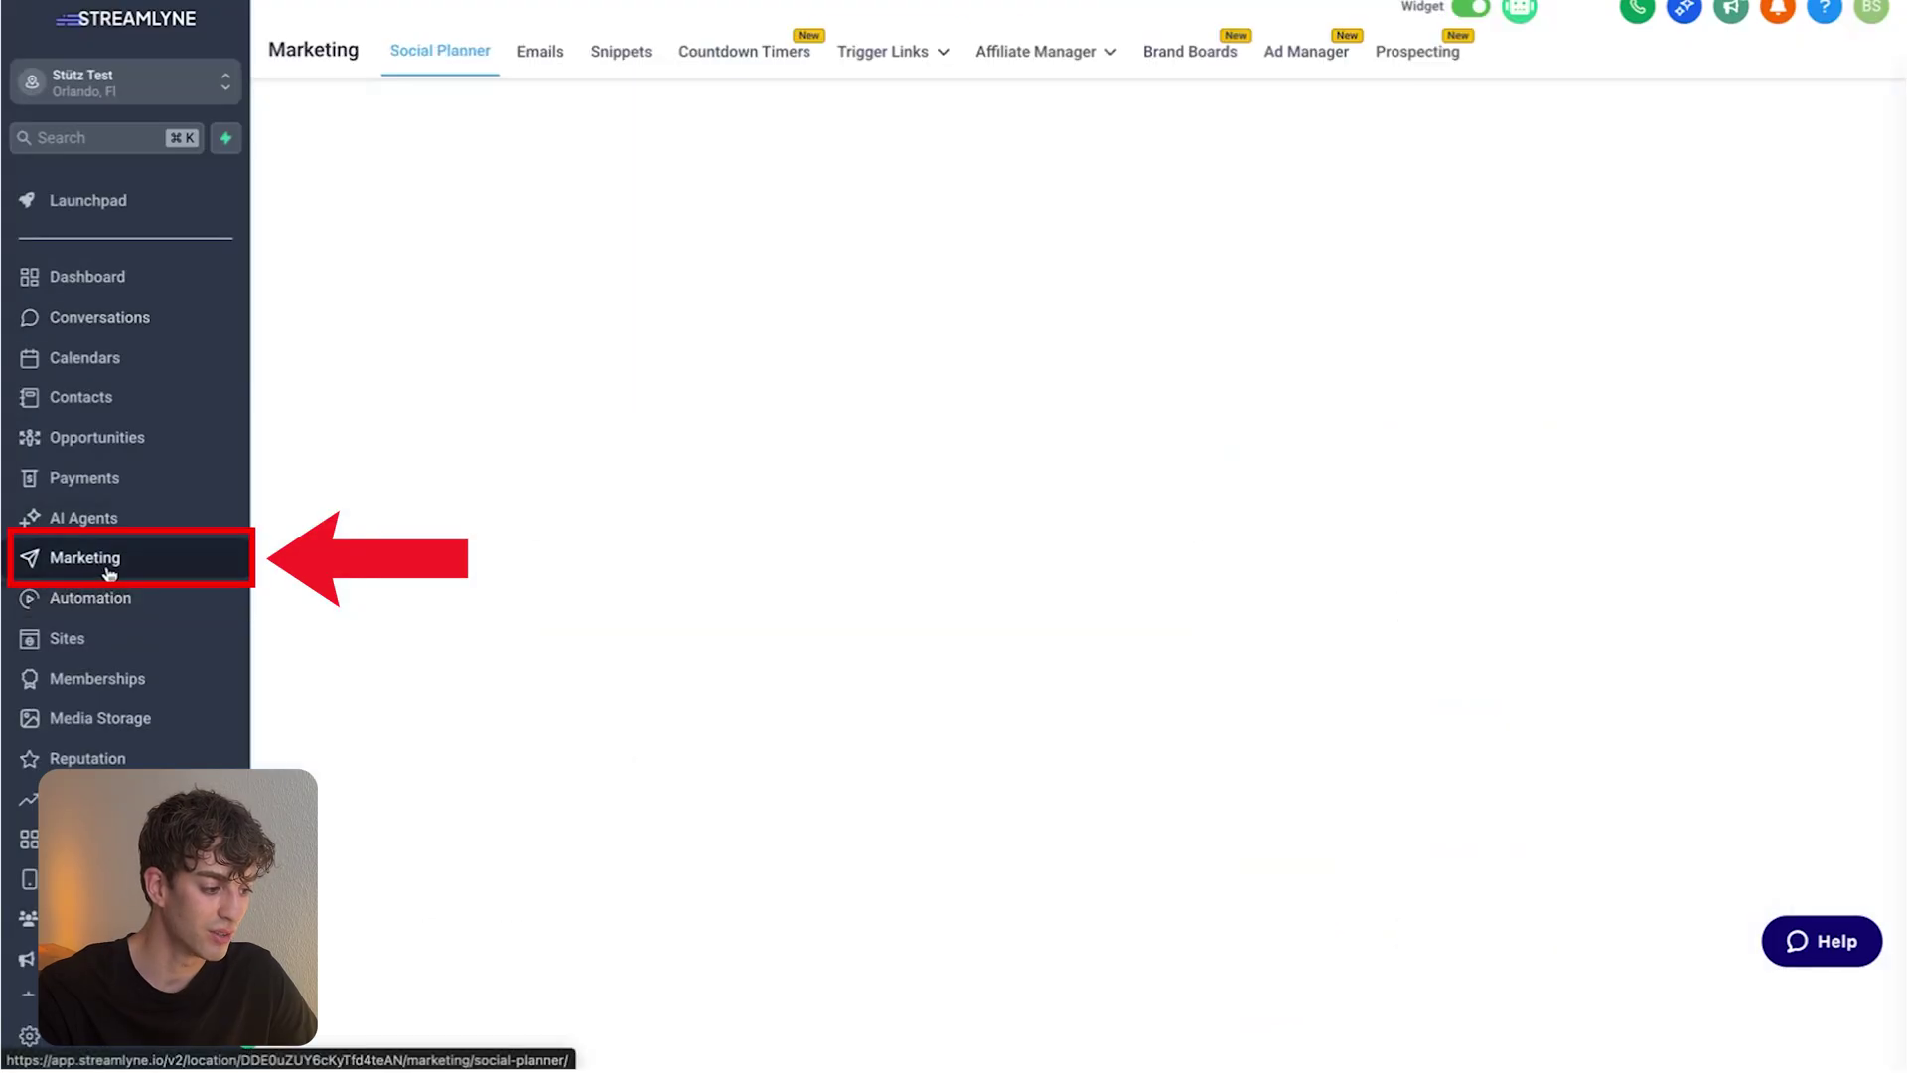
mouse_move(864, 50)
left_click(778, 99)
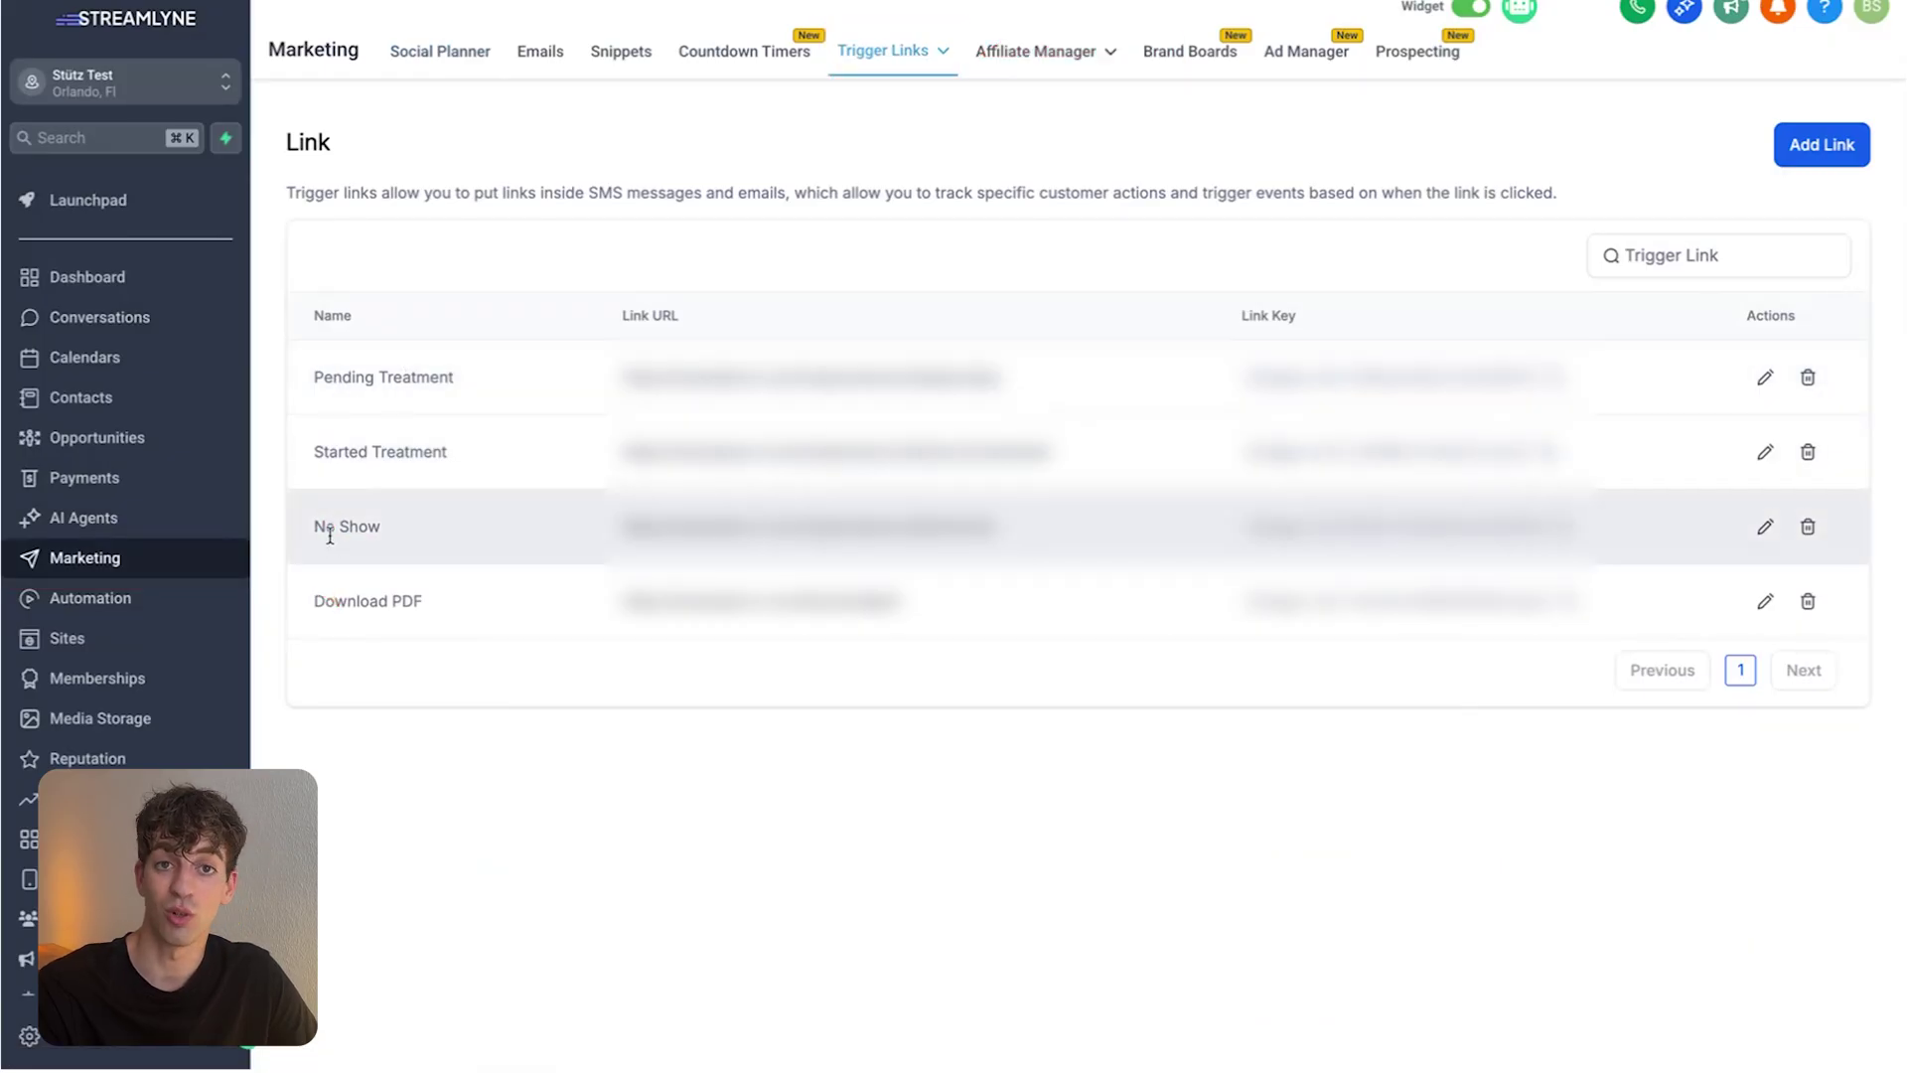
left_click(1765, 526)
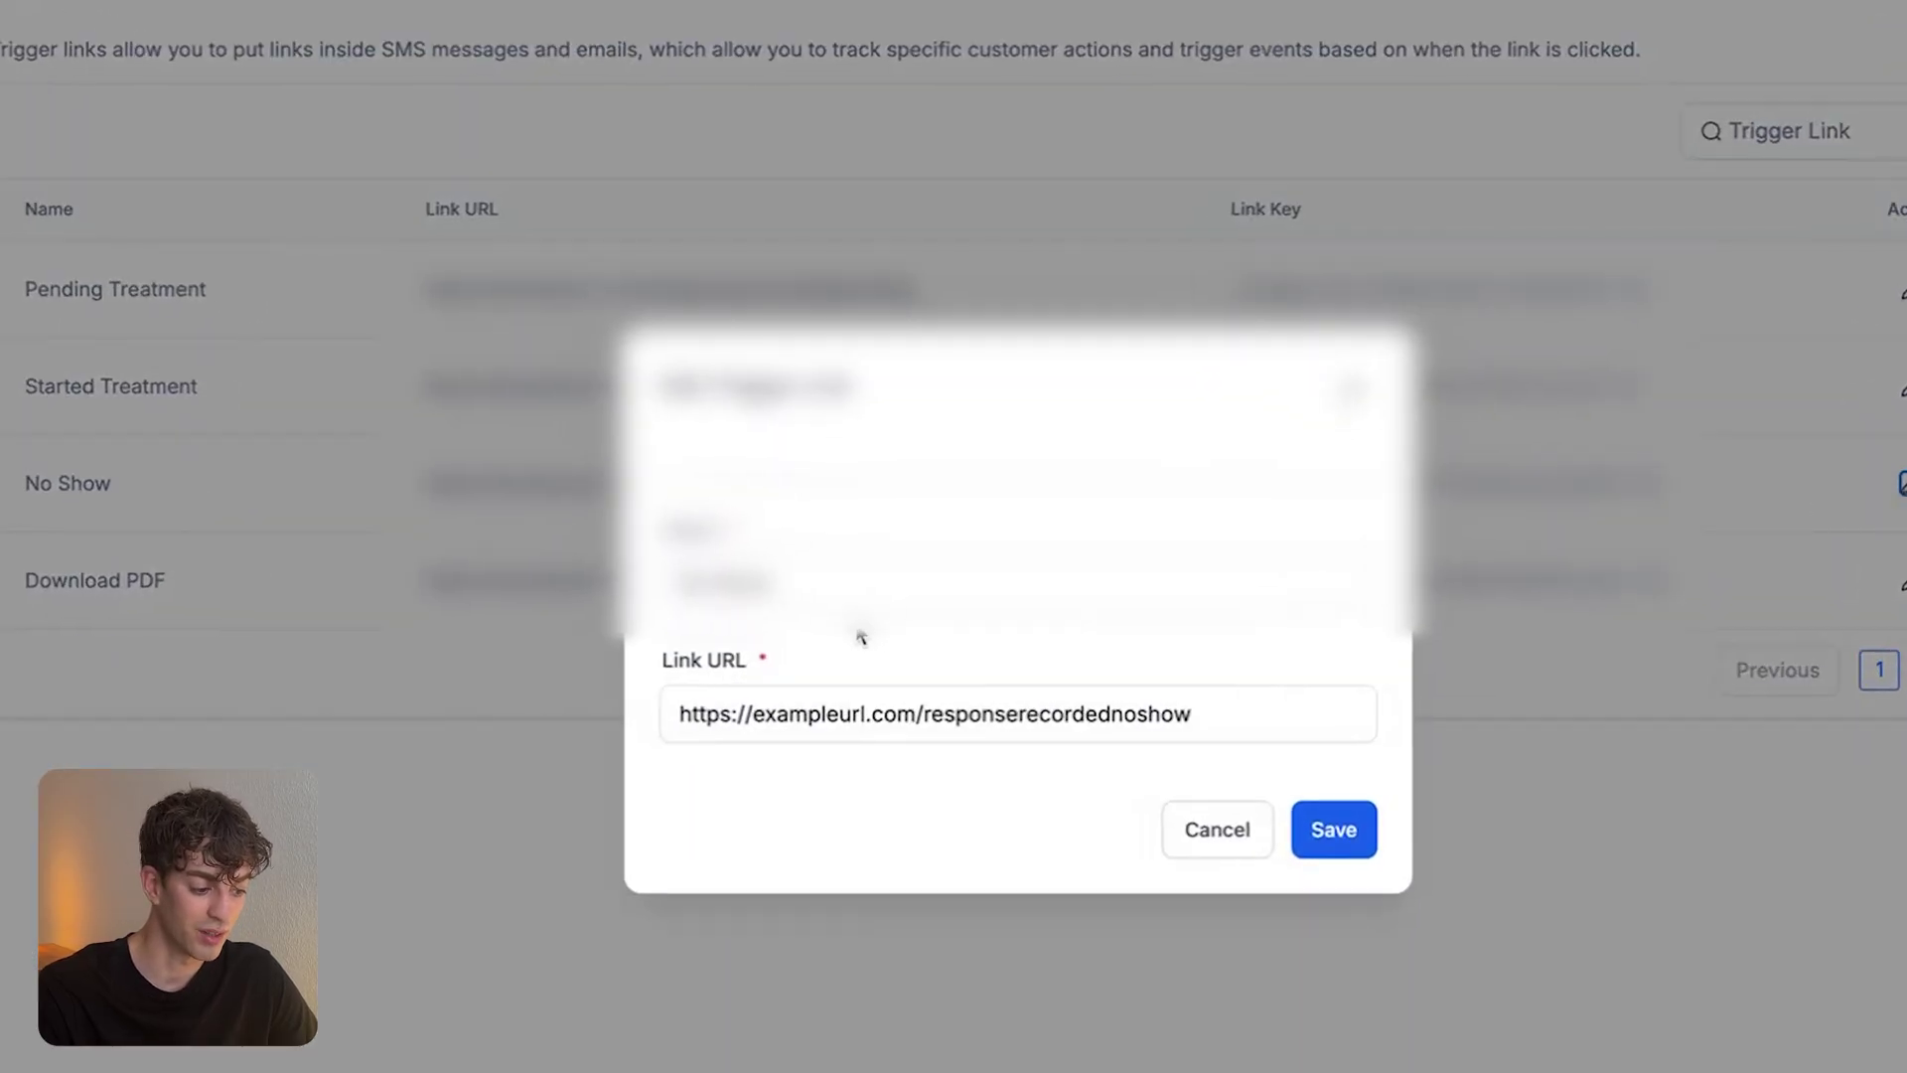
left_click_drag(785, 583, 659, 583)
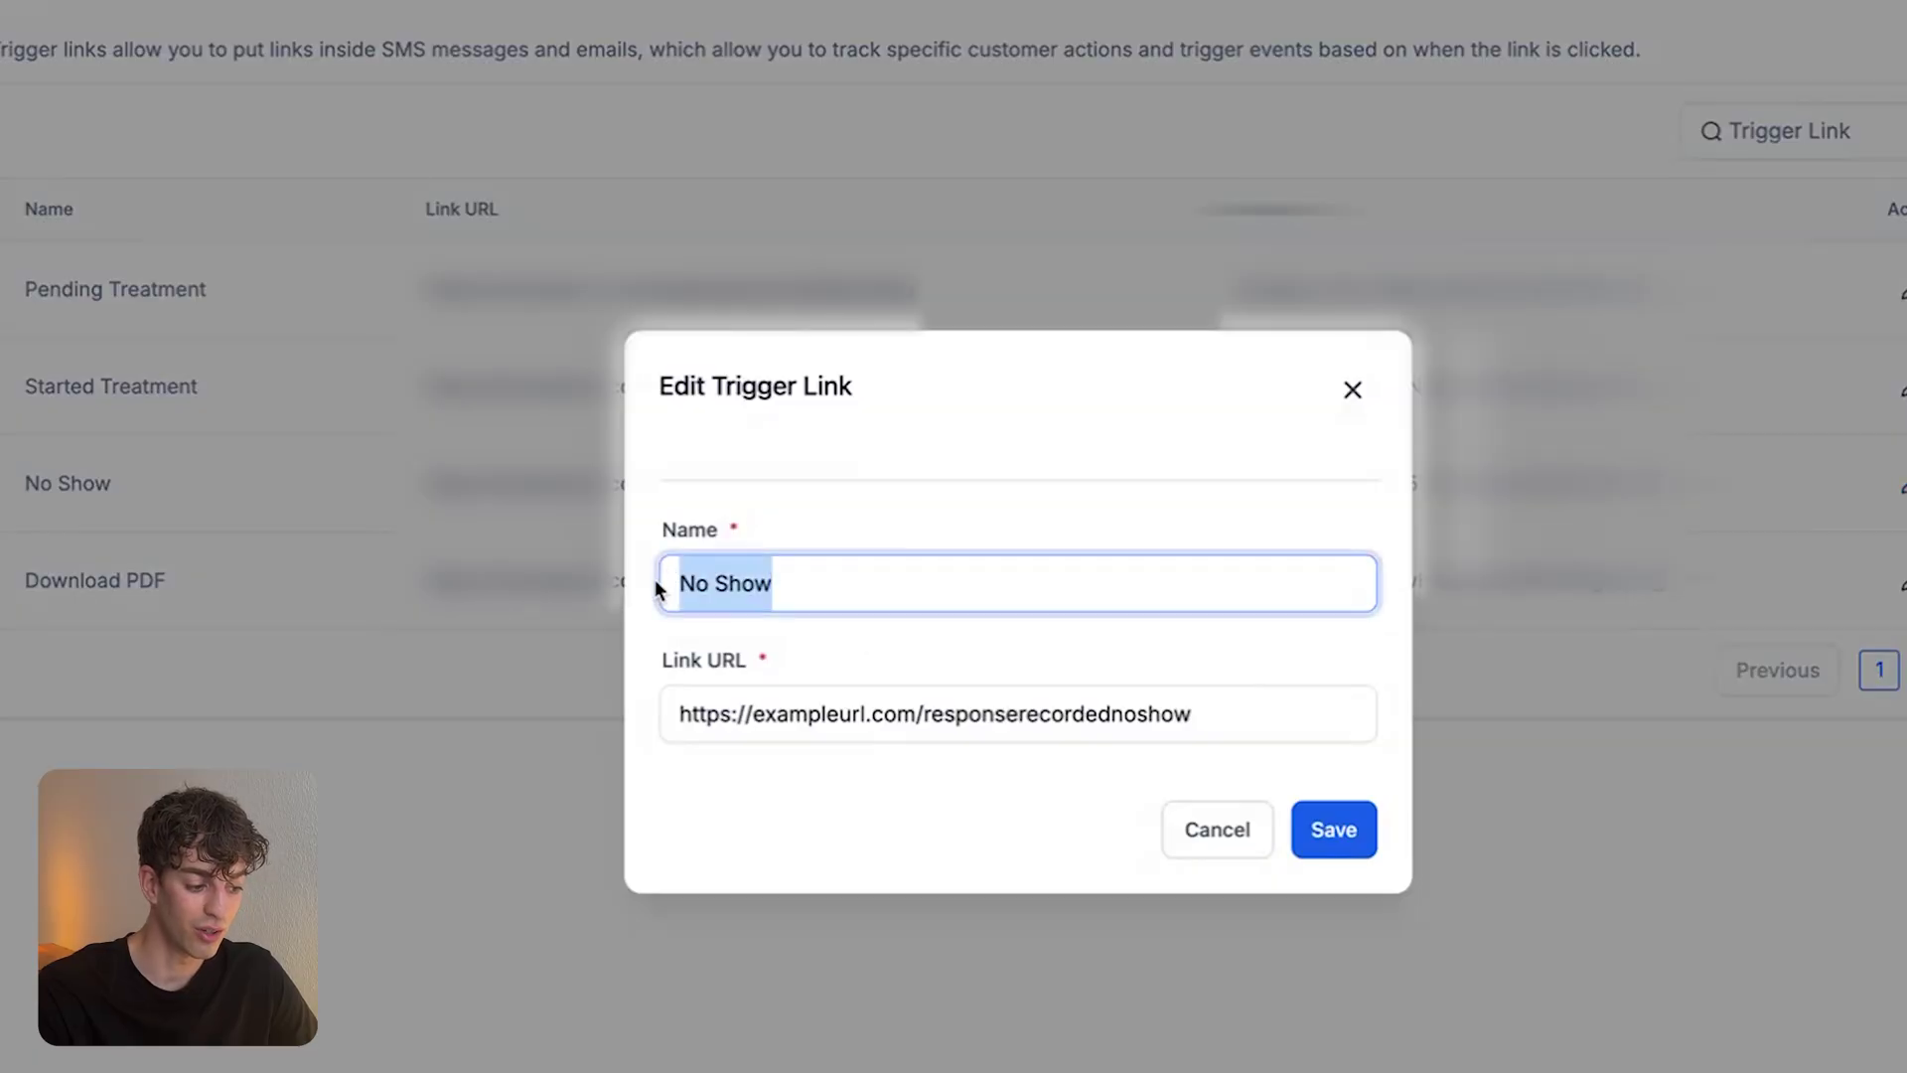
left_click(735, 671)
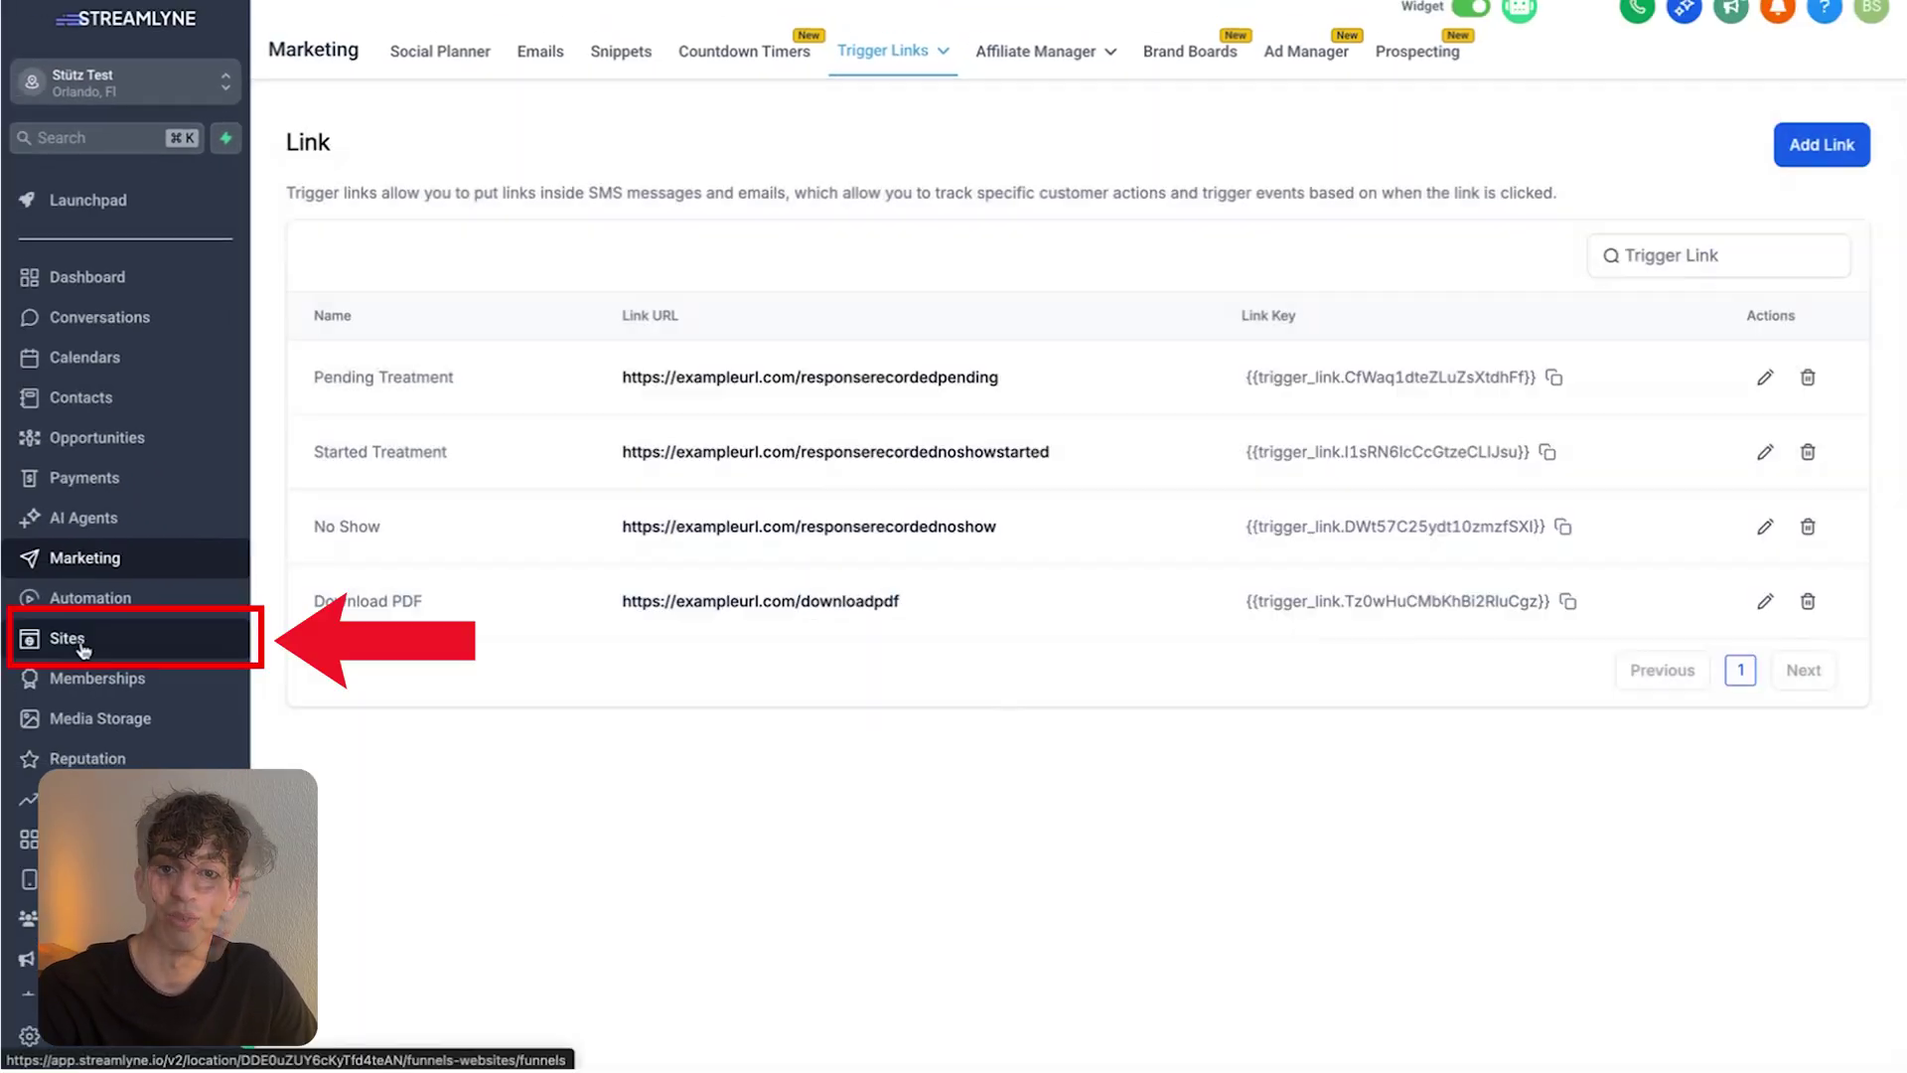
Check the No Show step's /responserecordednoshow path and the funnel's available domains.
left_click(84, 648)
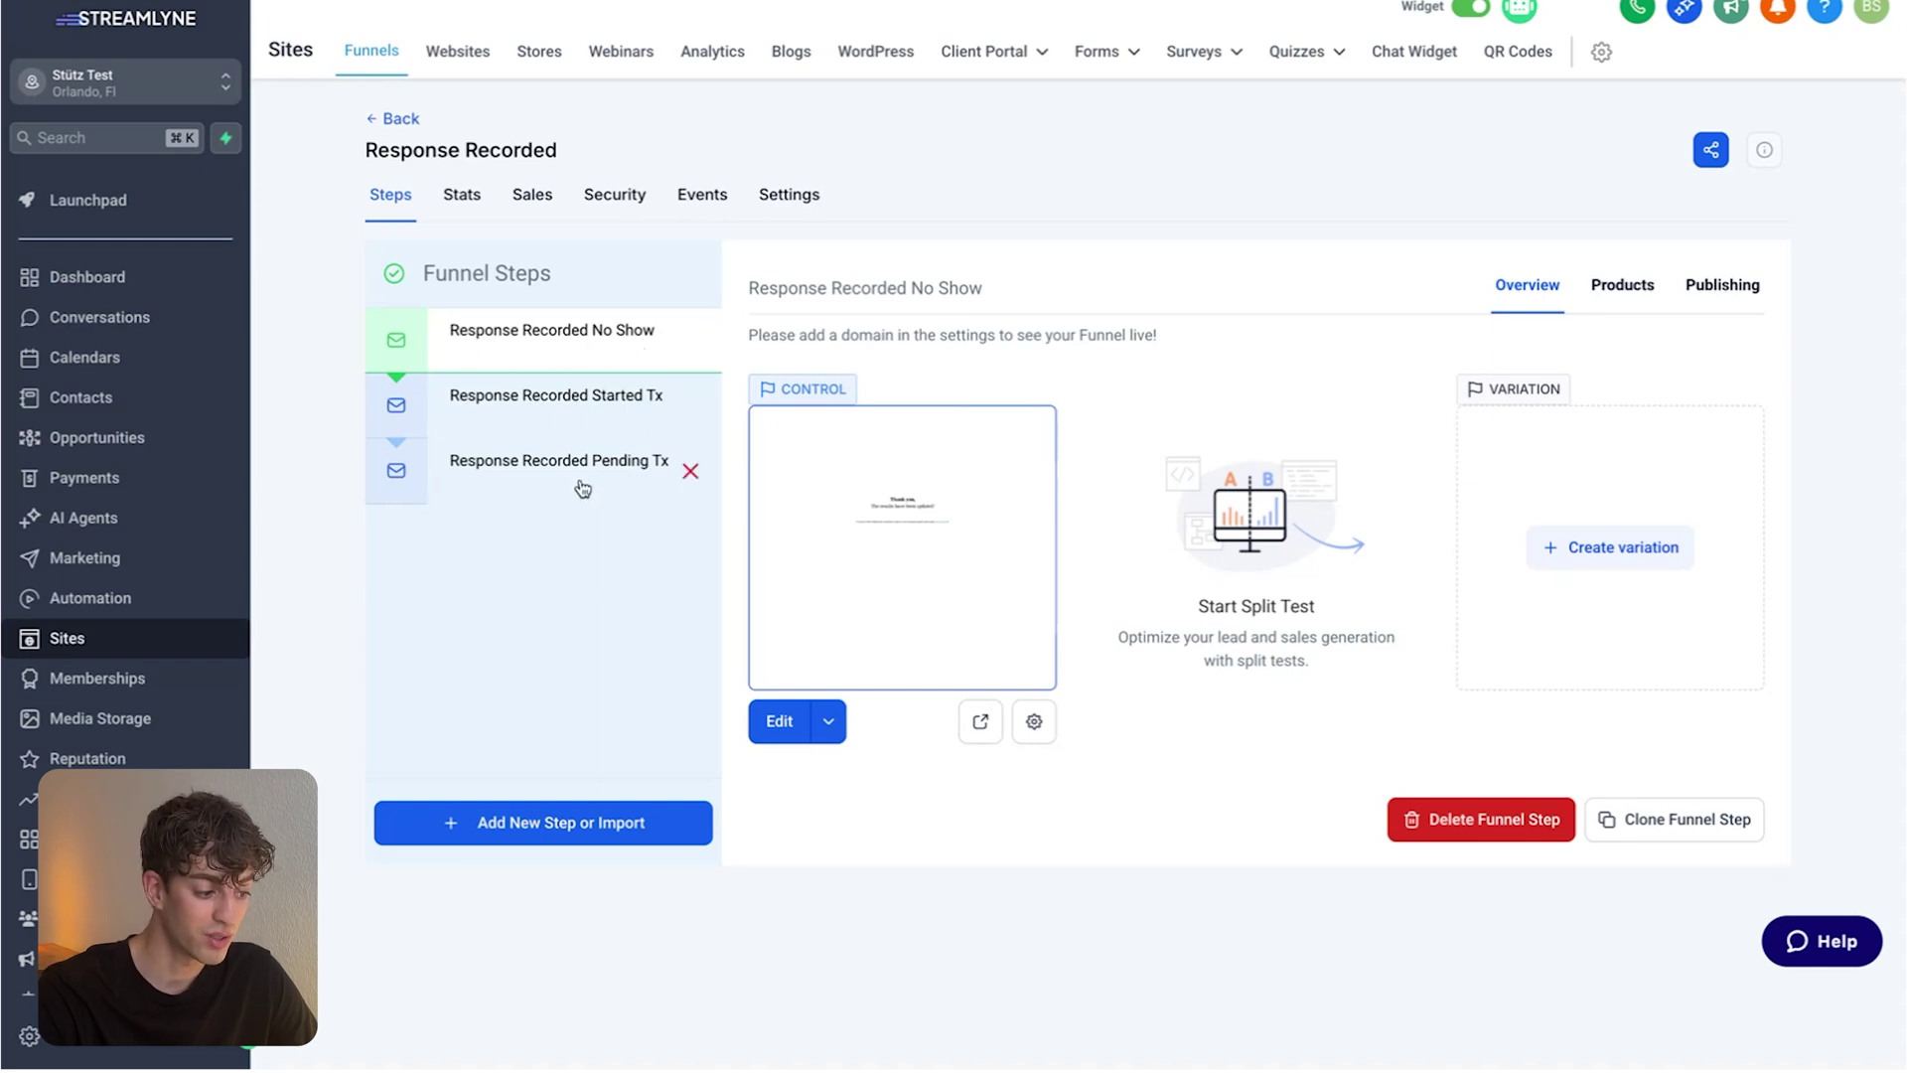
left_click(981, 721)
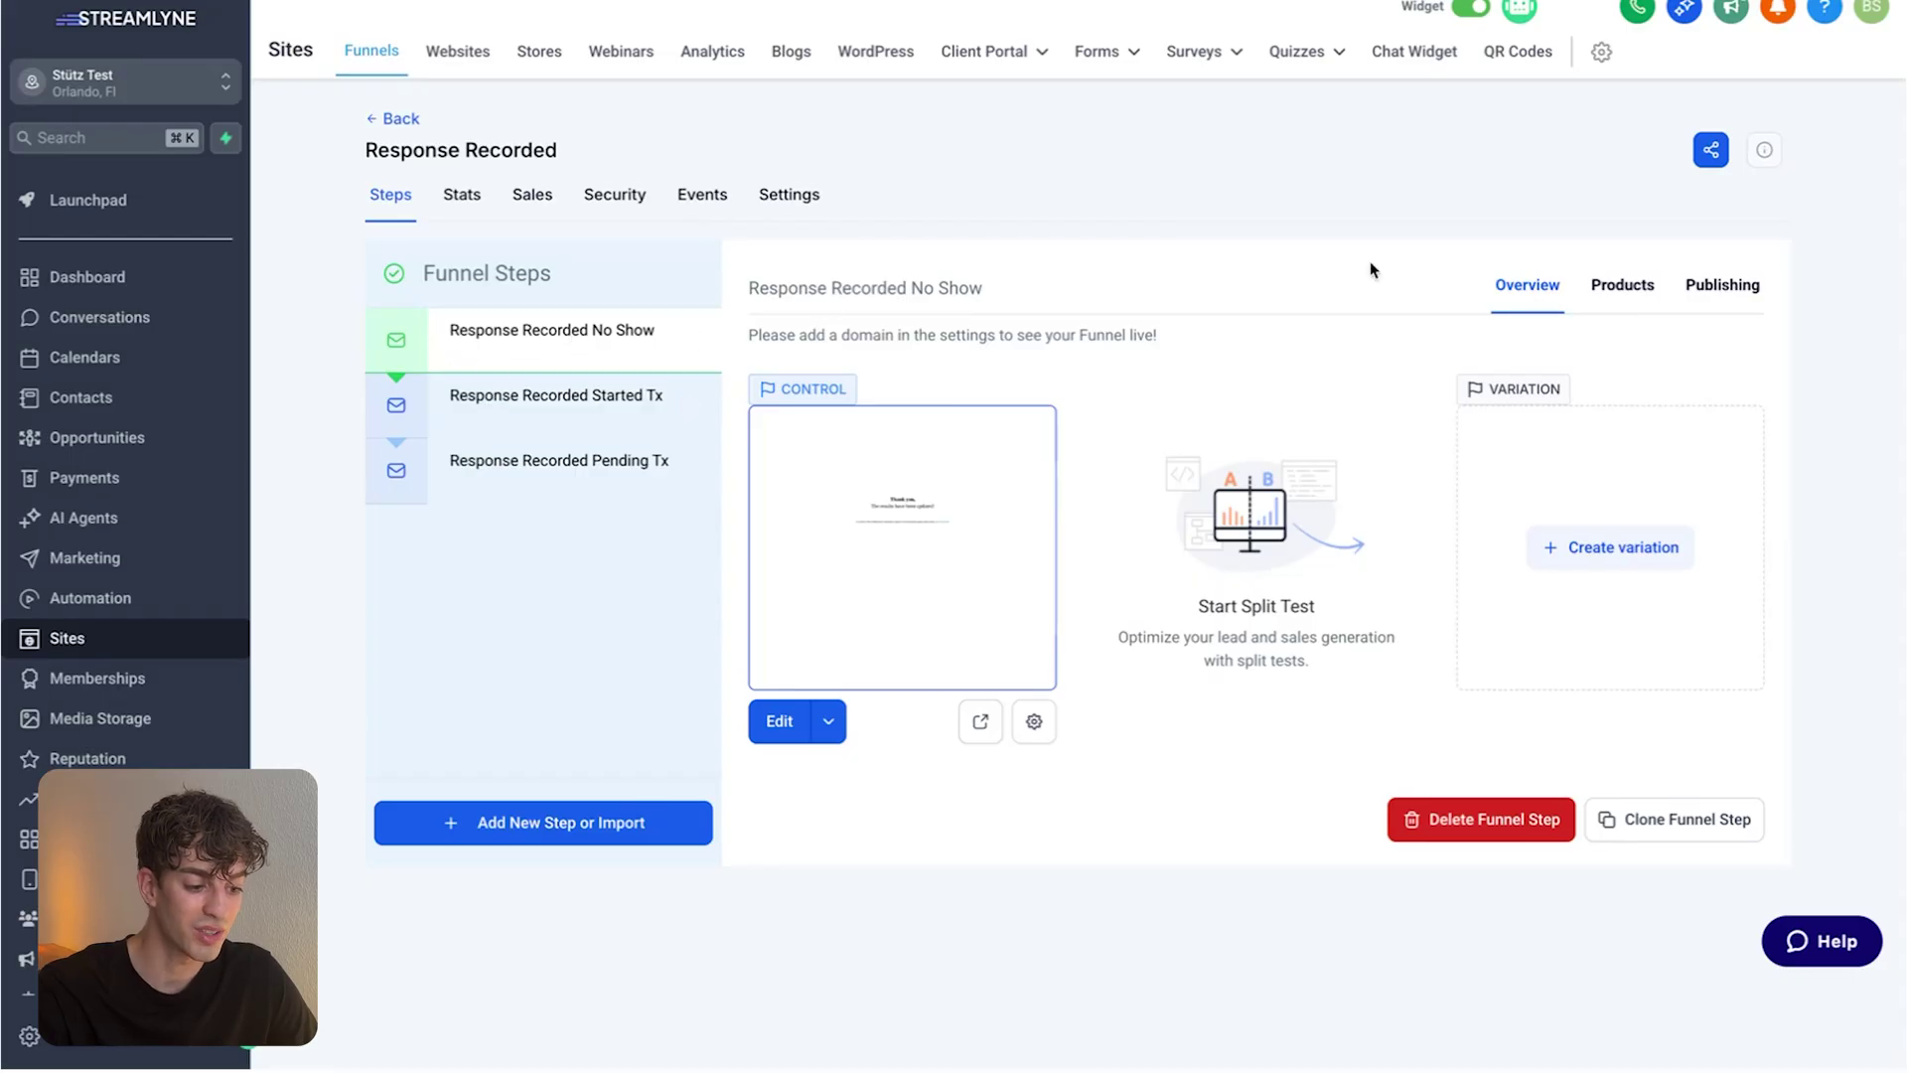
left_click(1737, 291)
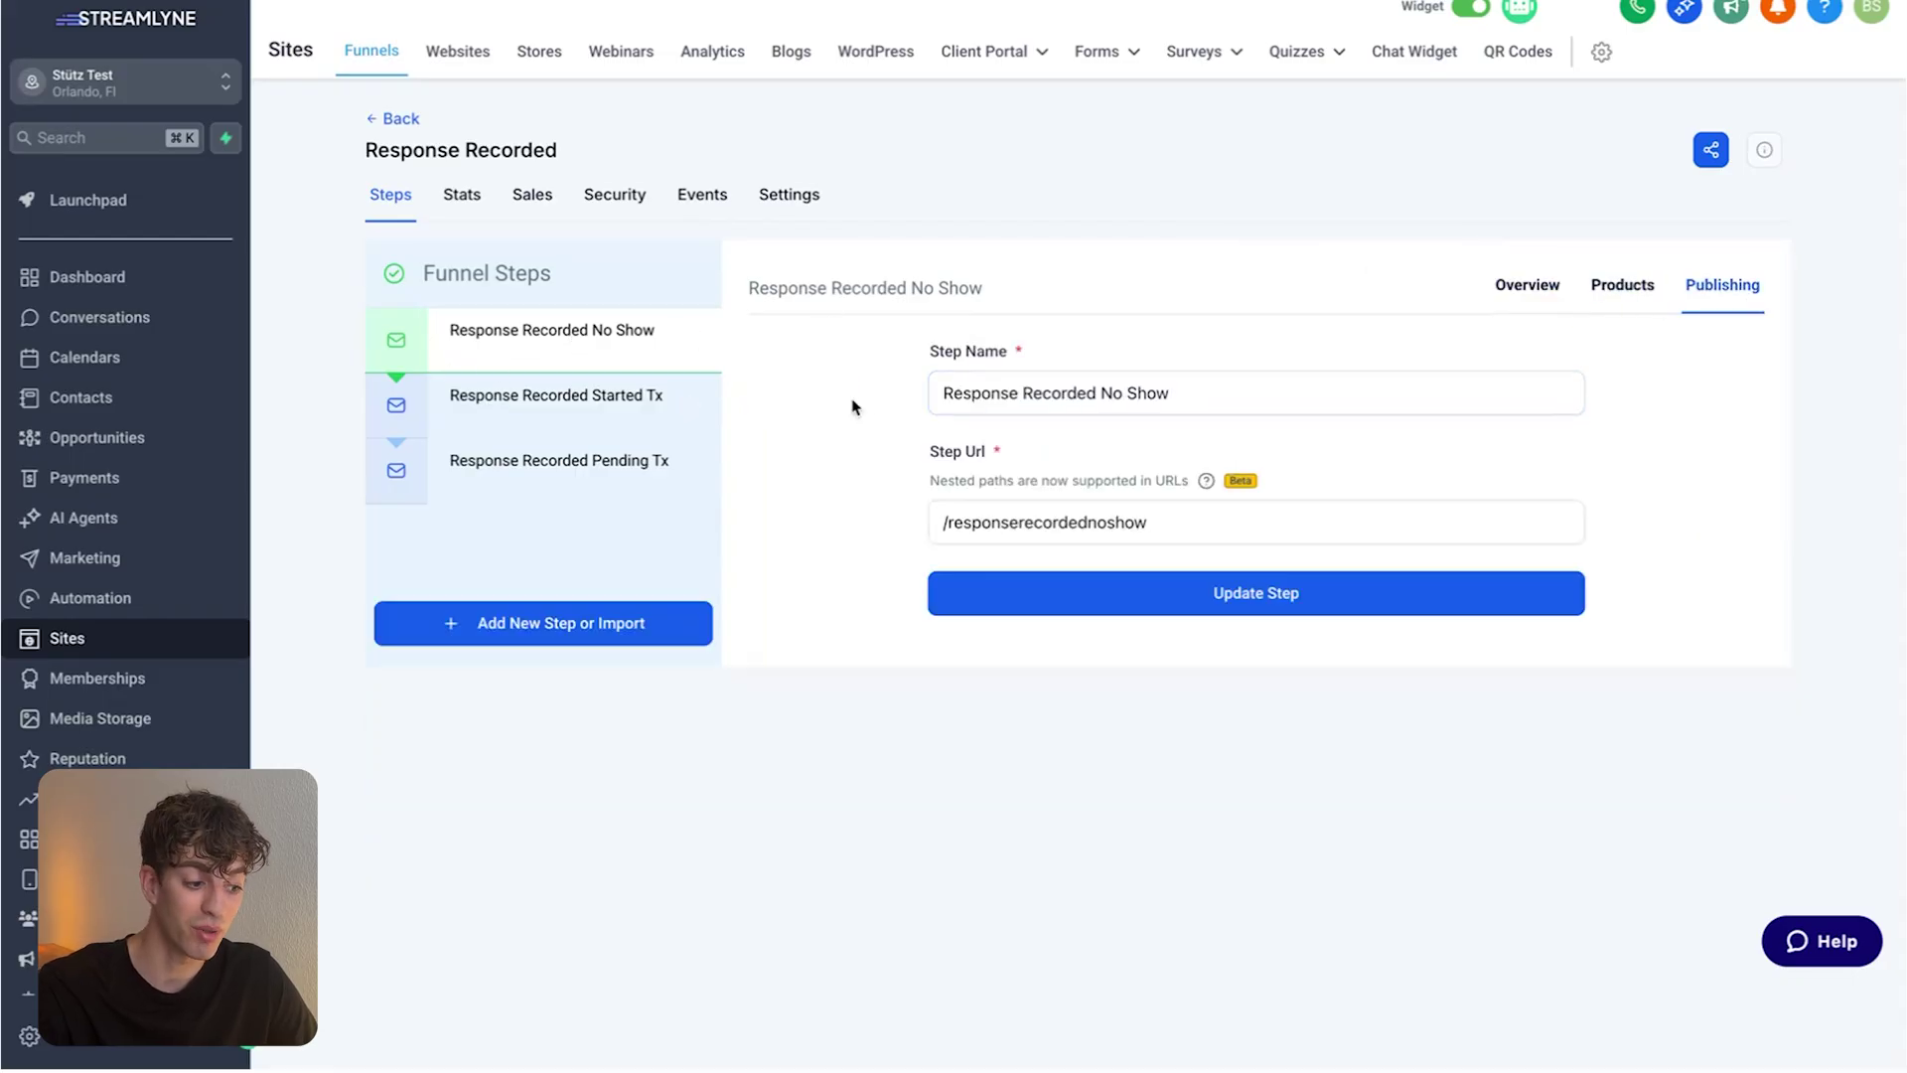
left_click(964, 524)
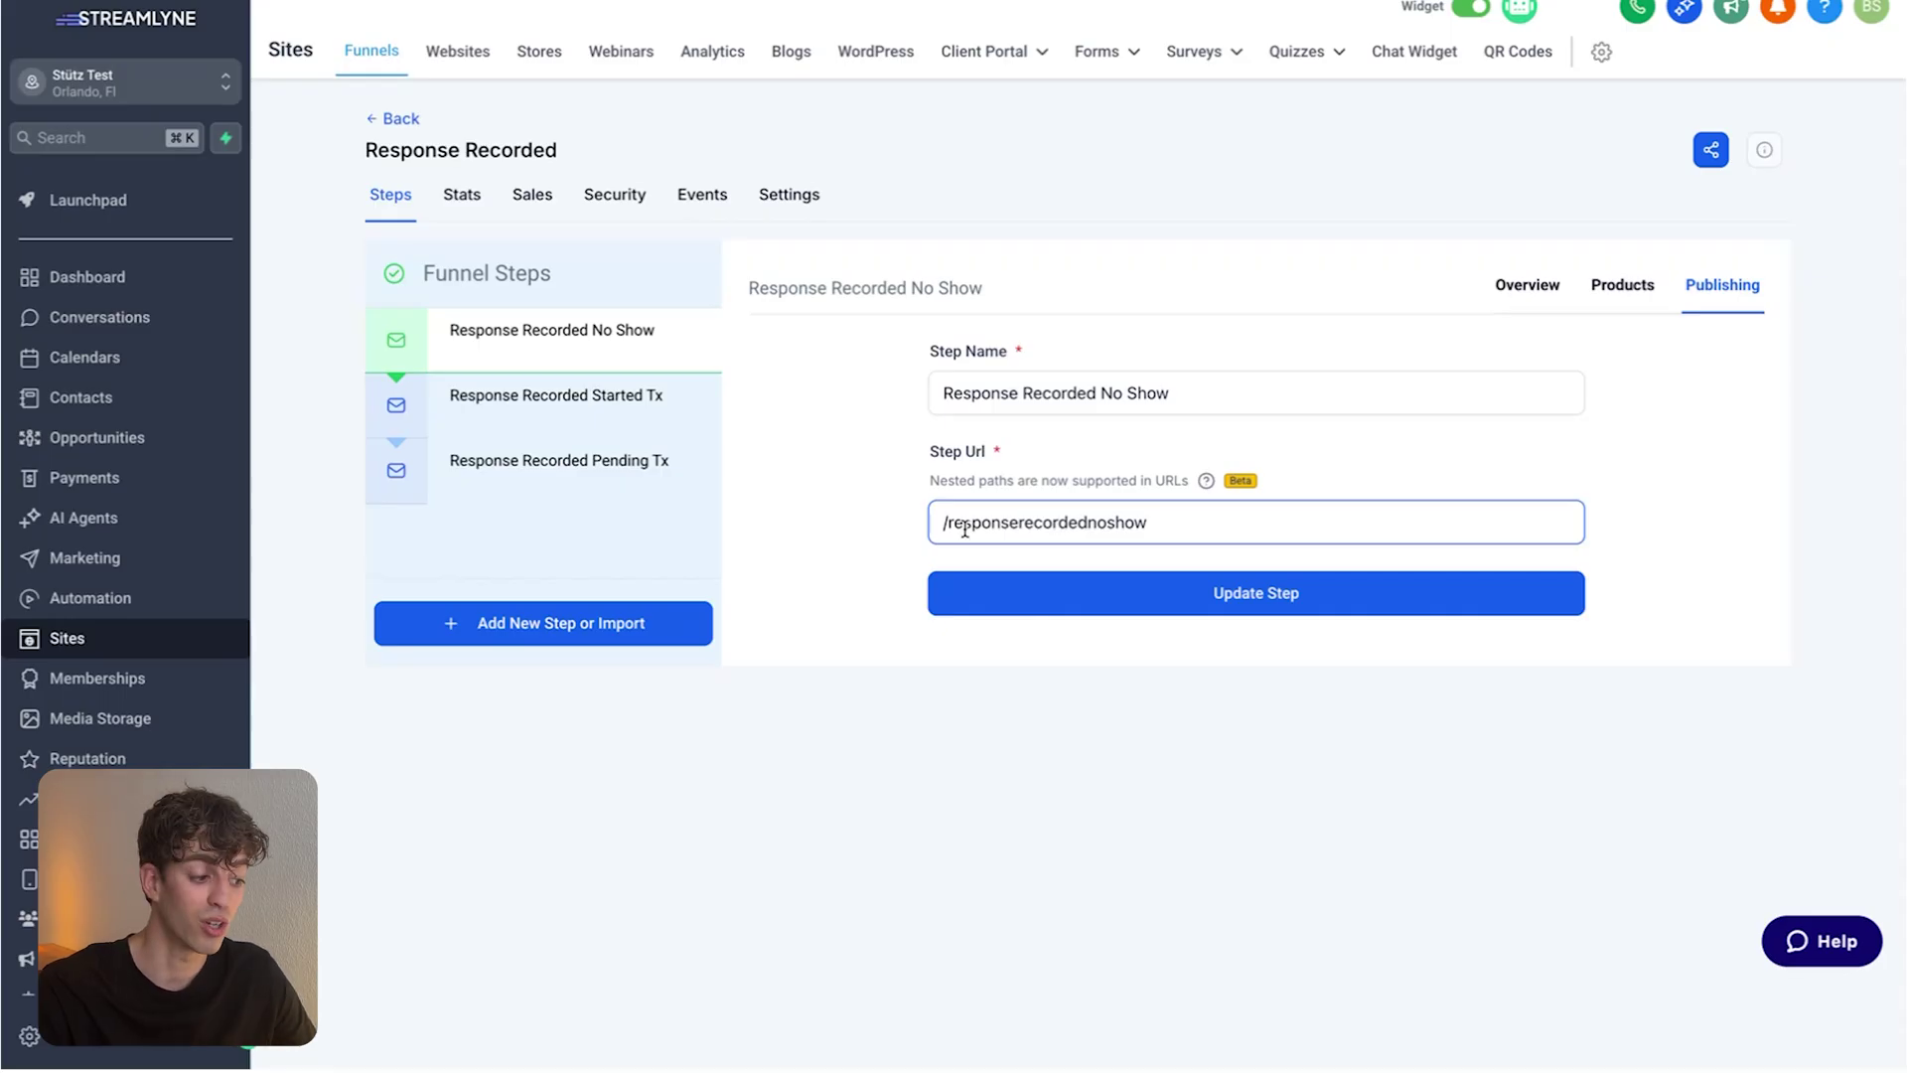
left_click(990, 563)
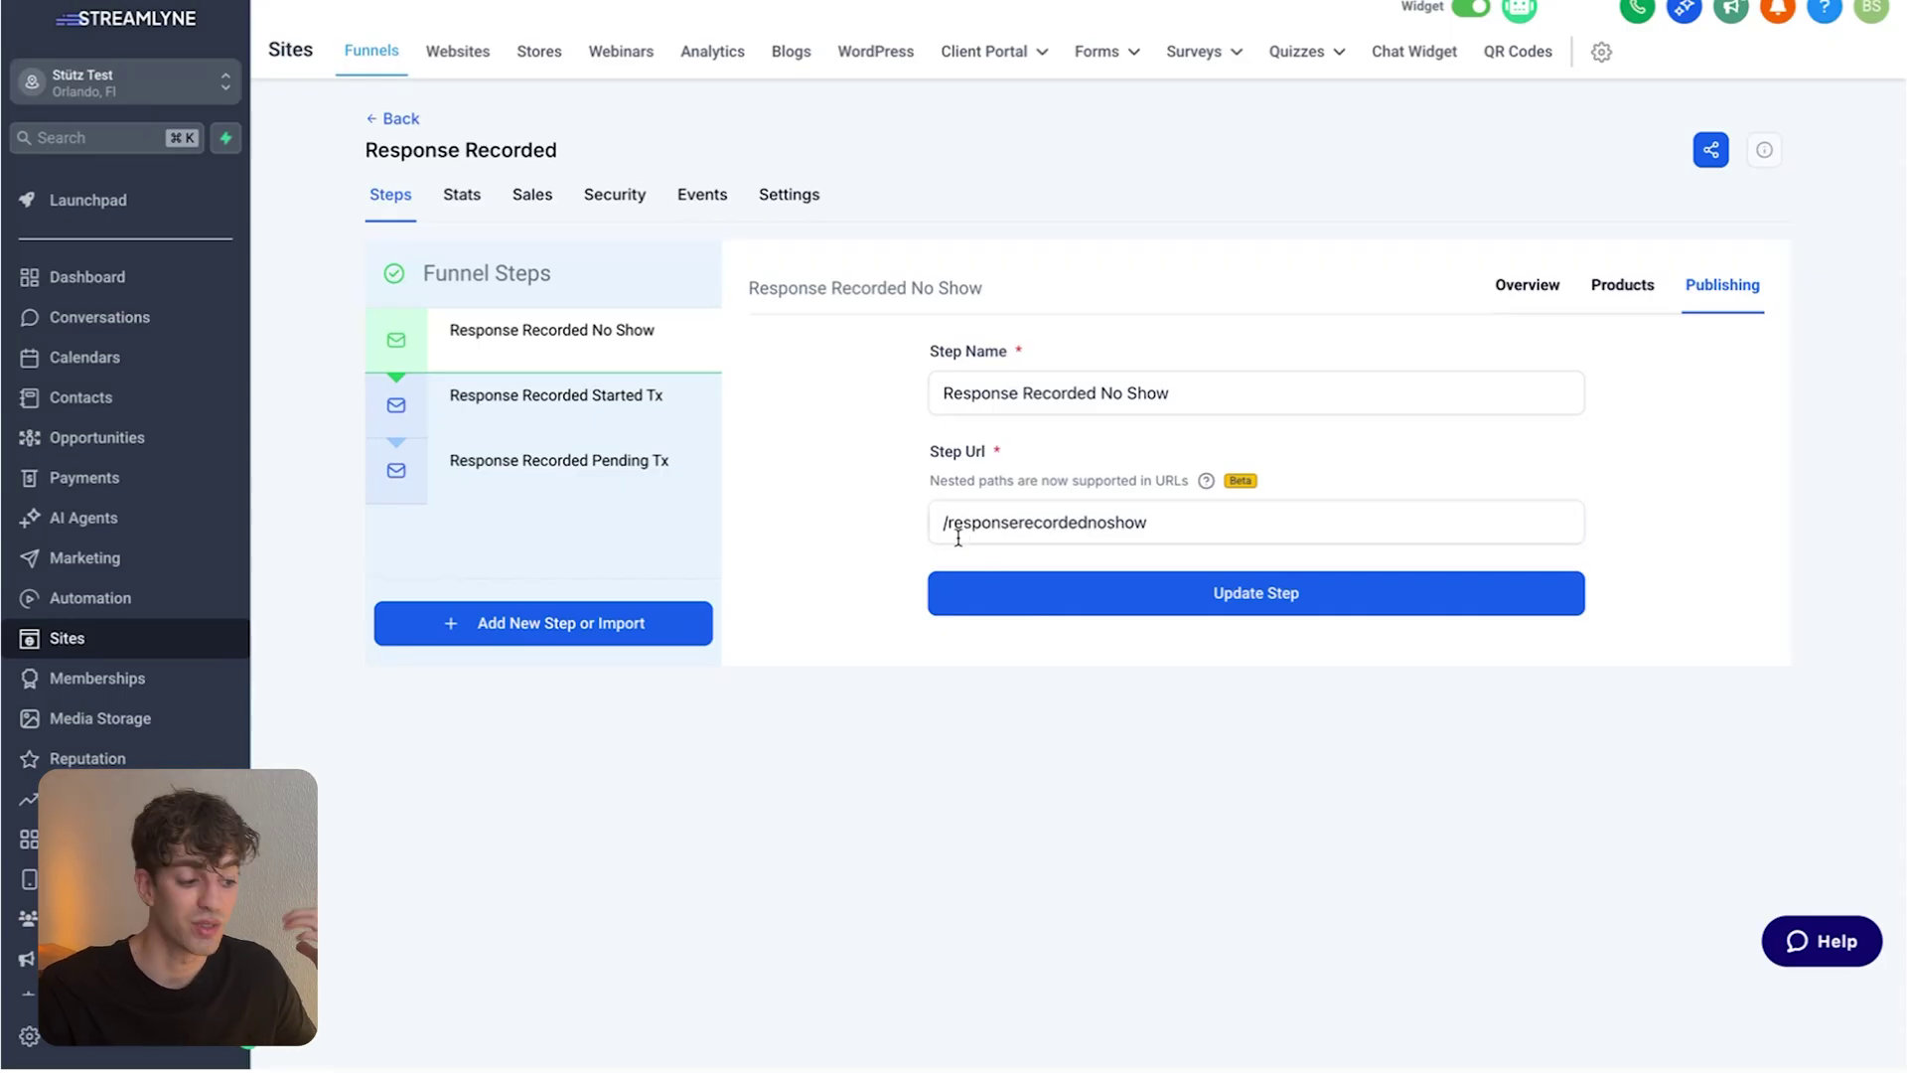
left_click(959, 537)
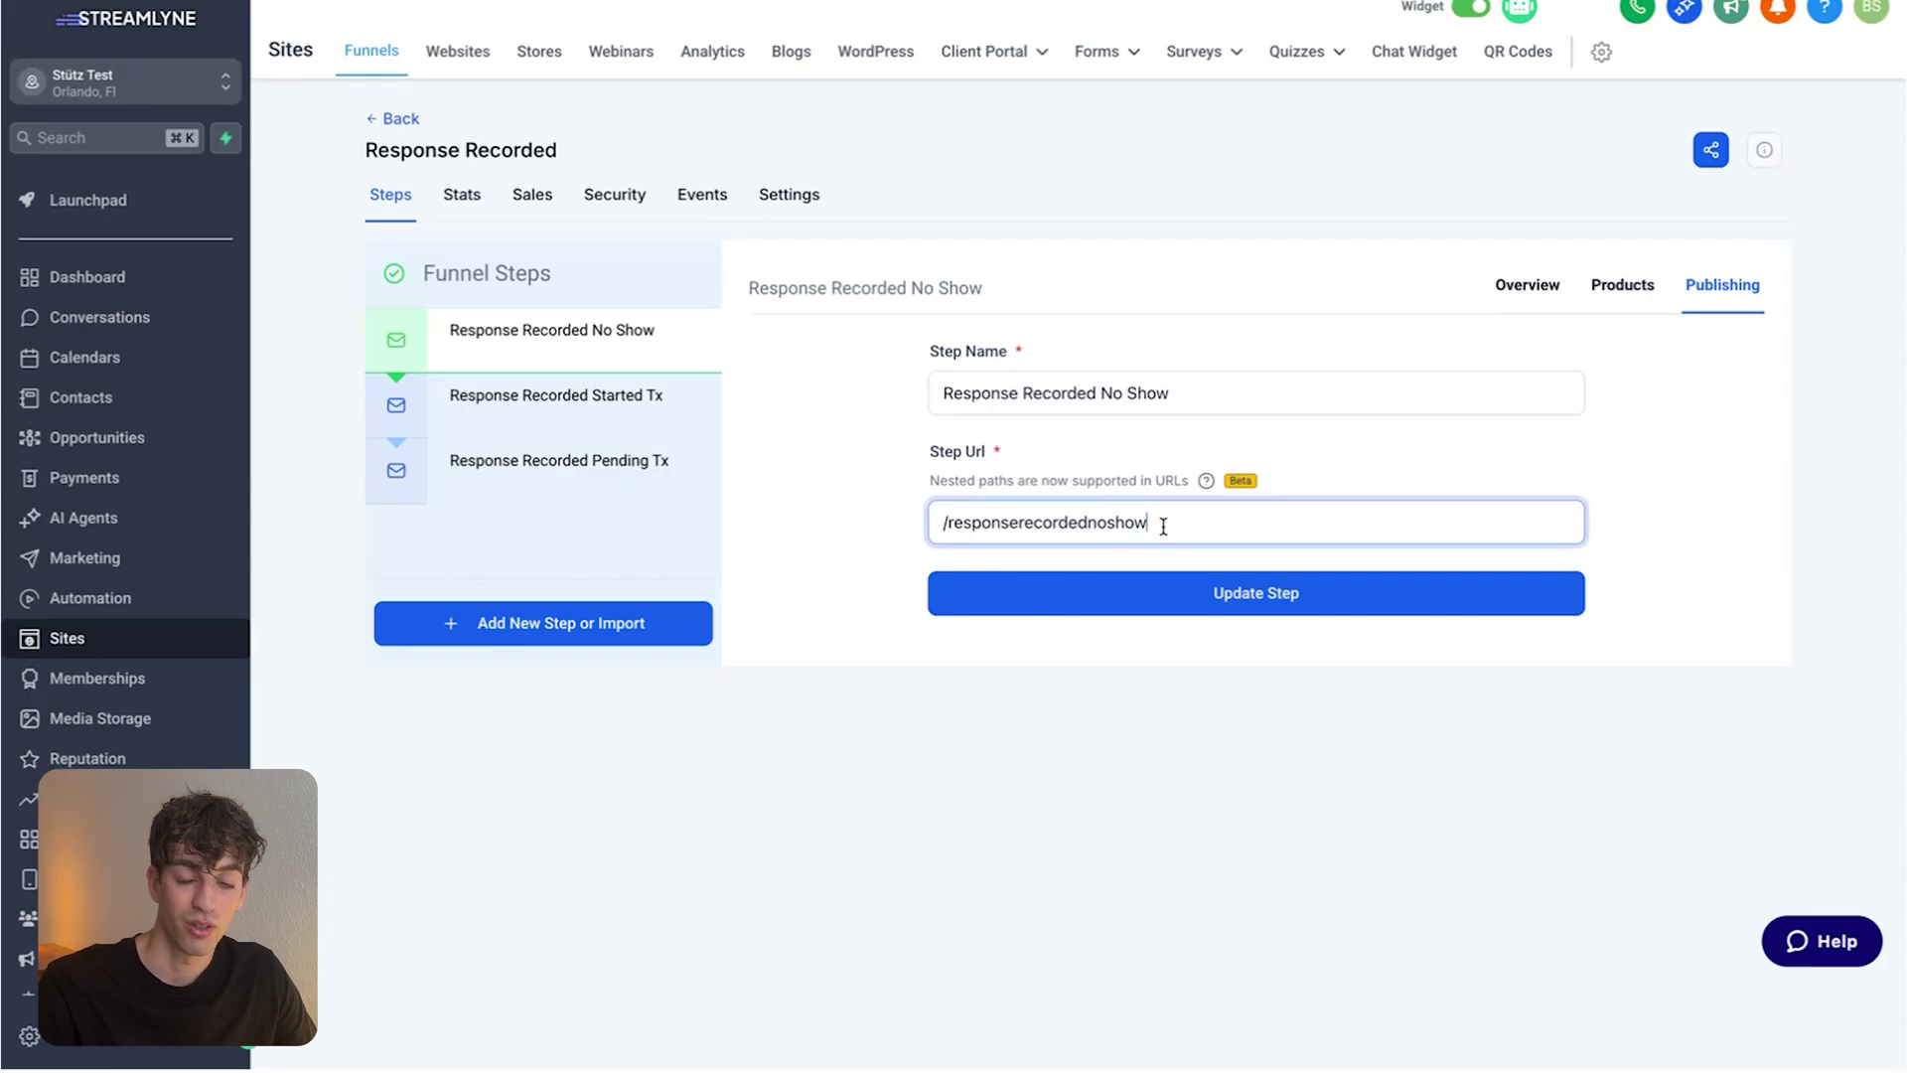
left_click_drag(1164, 526, 933, 520)
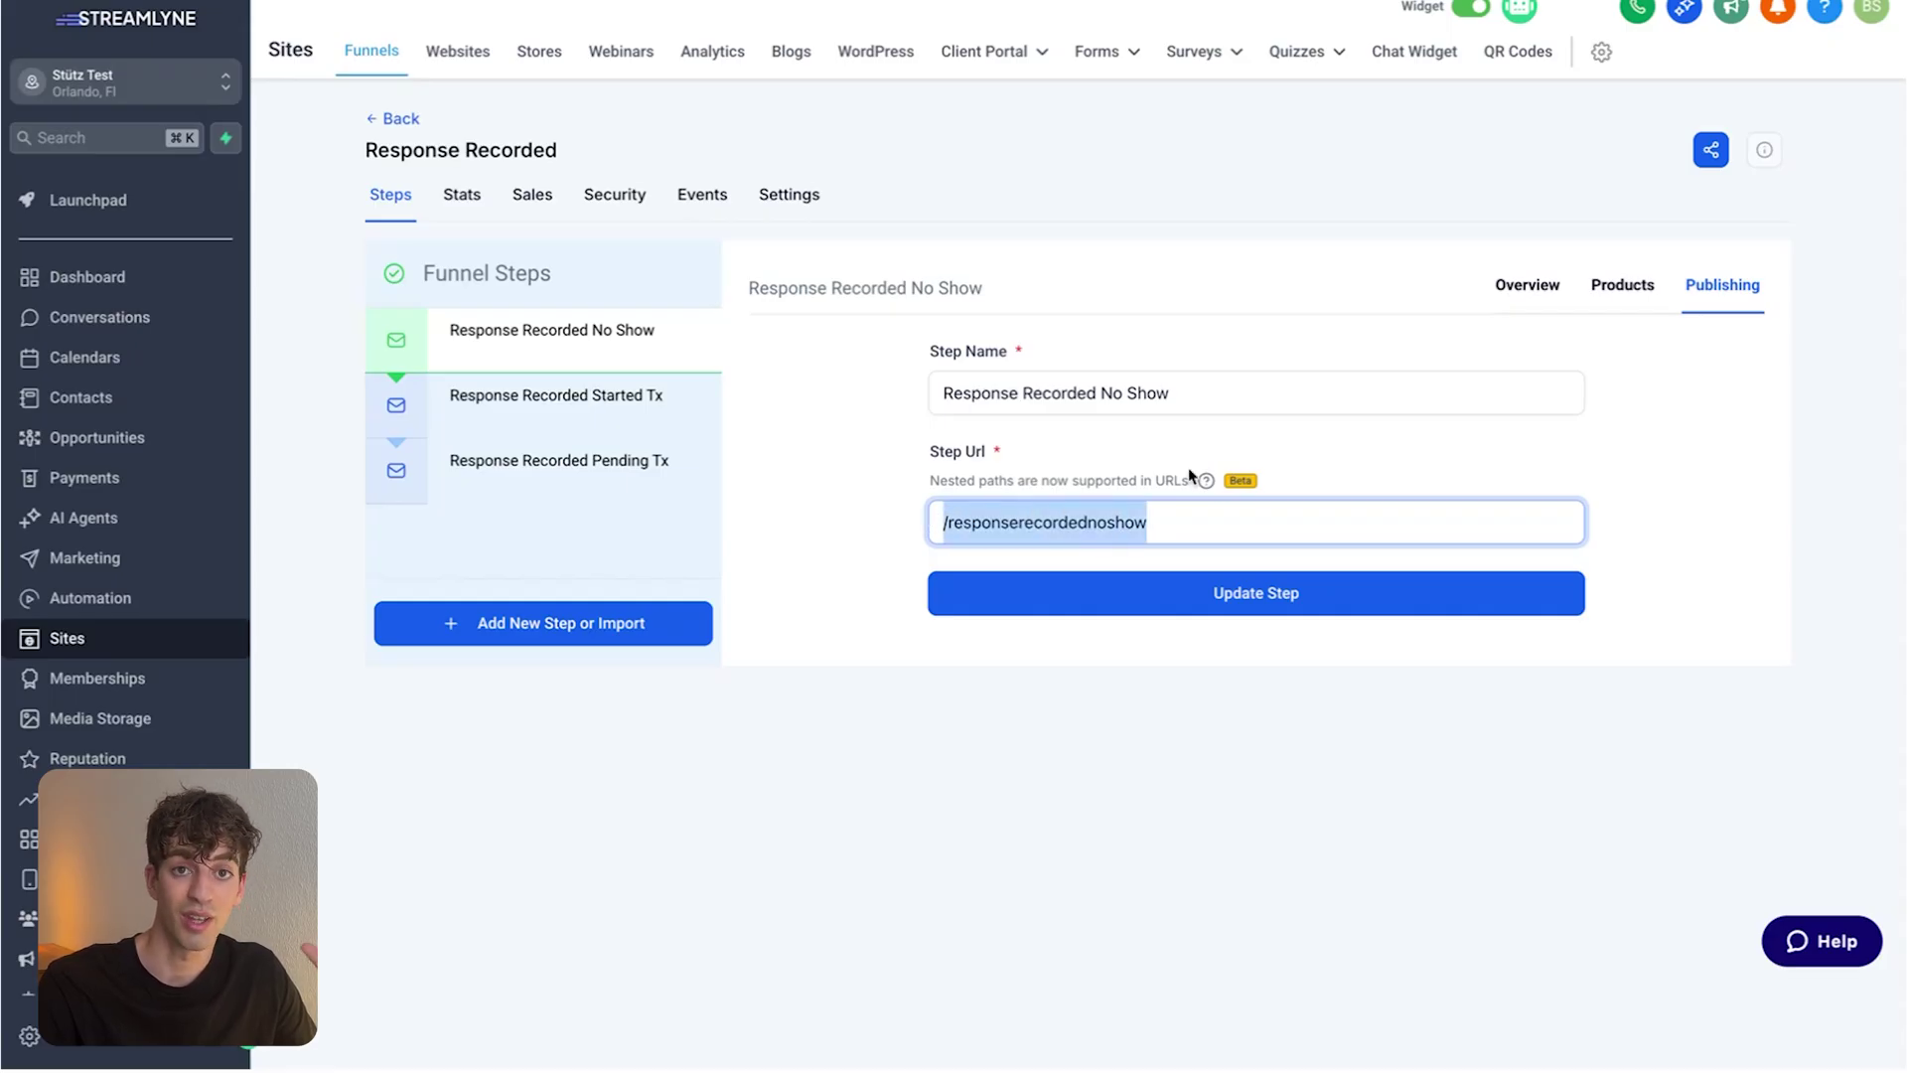
left_click(790, 194)
left_click(1113, 326)
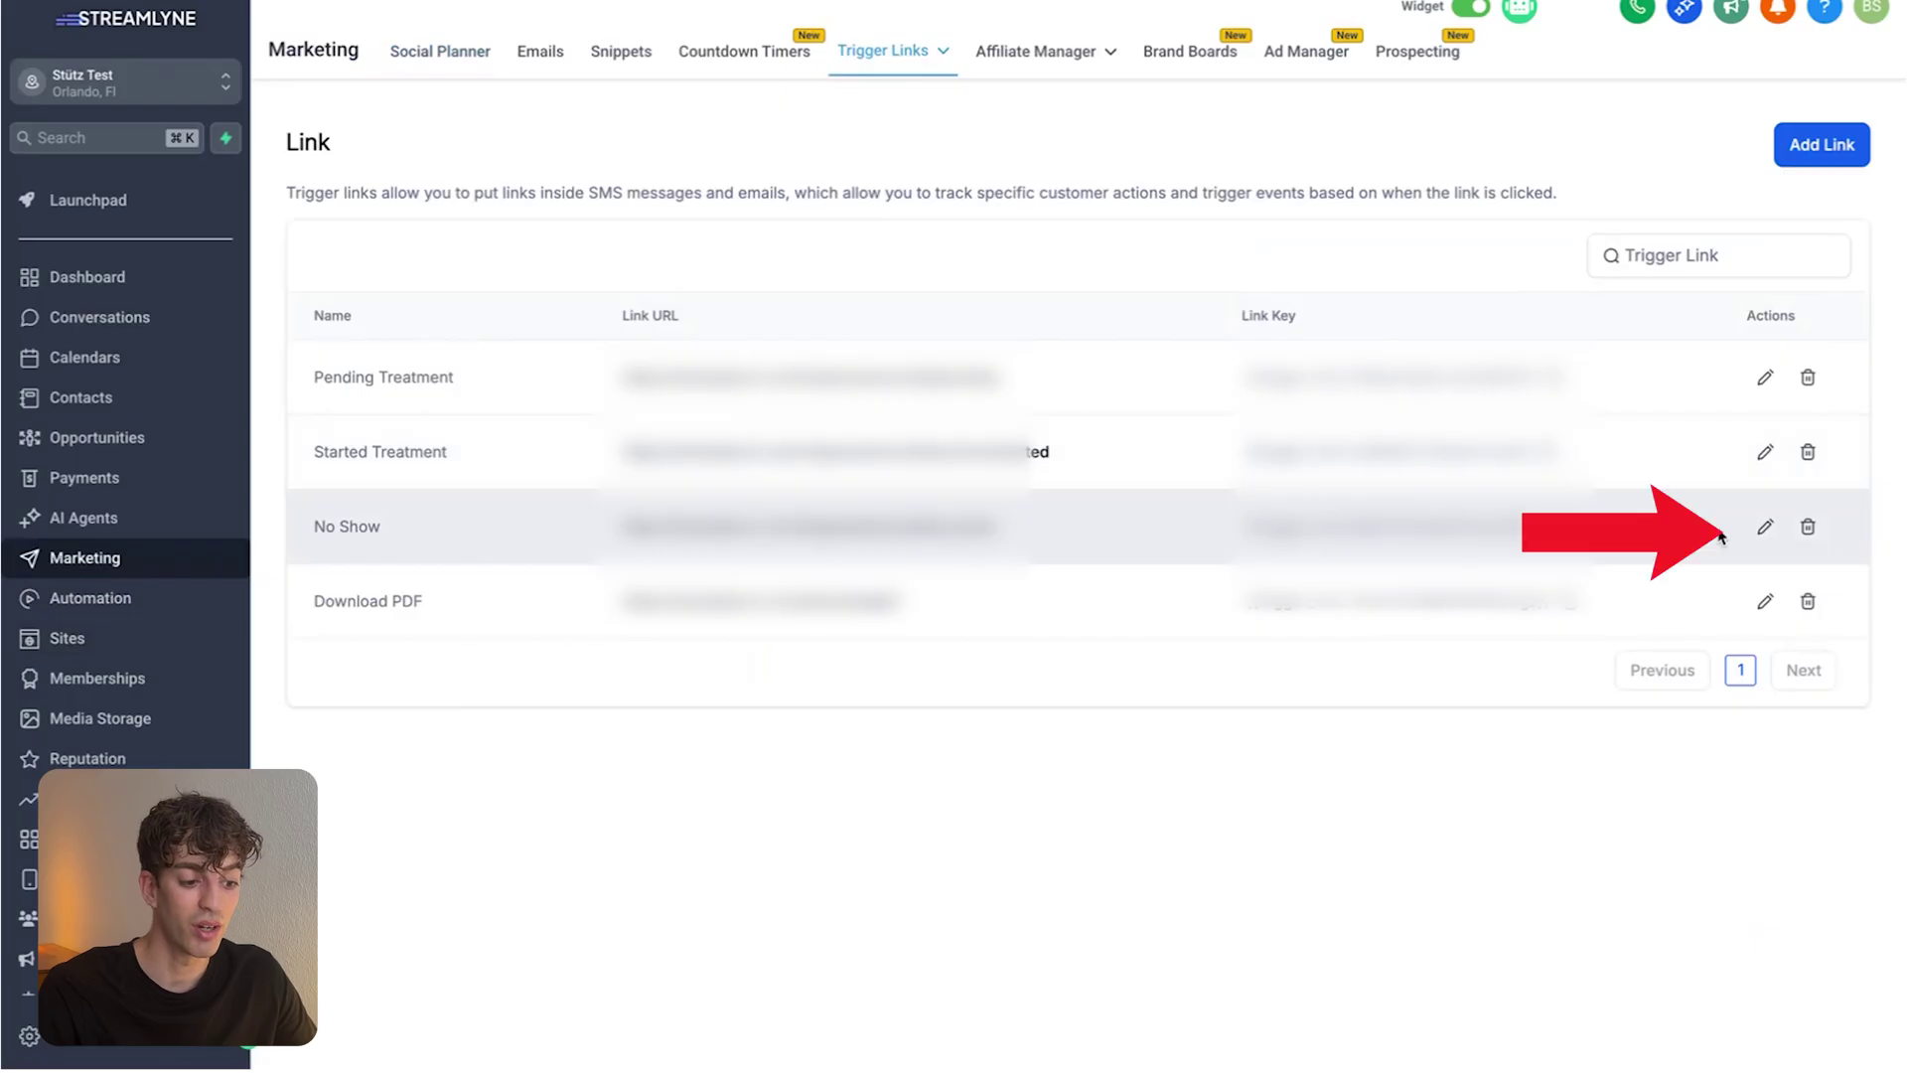
Replace exampleurl in the No Show link URL with the real domain and save.
left_click(1763, 526)
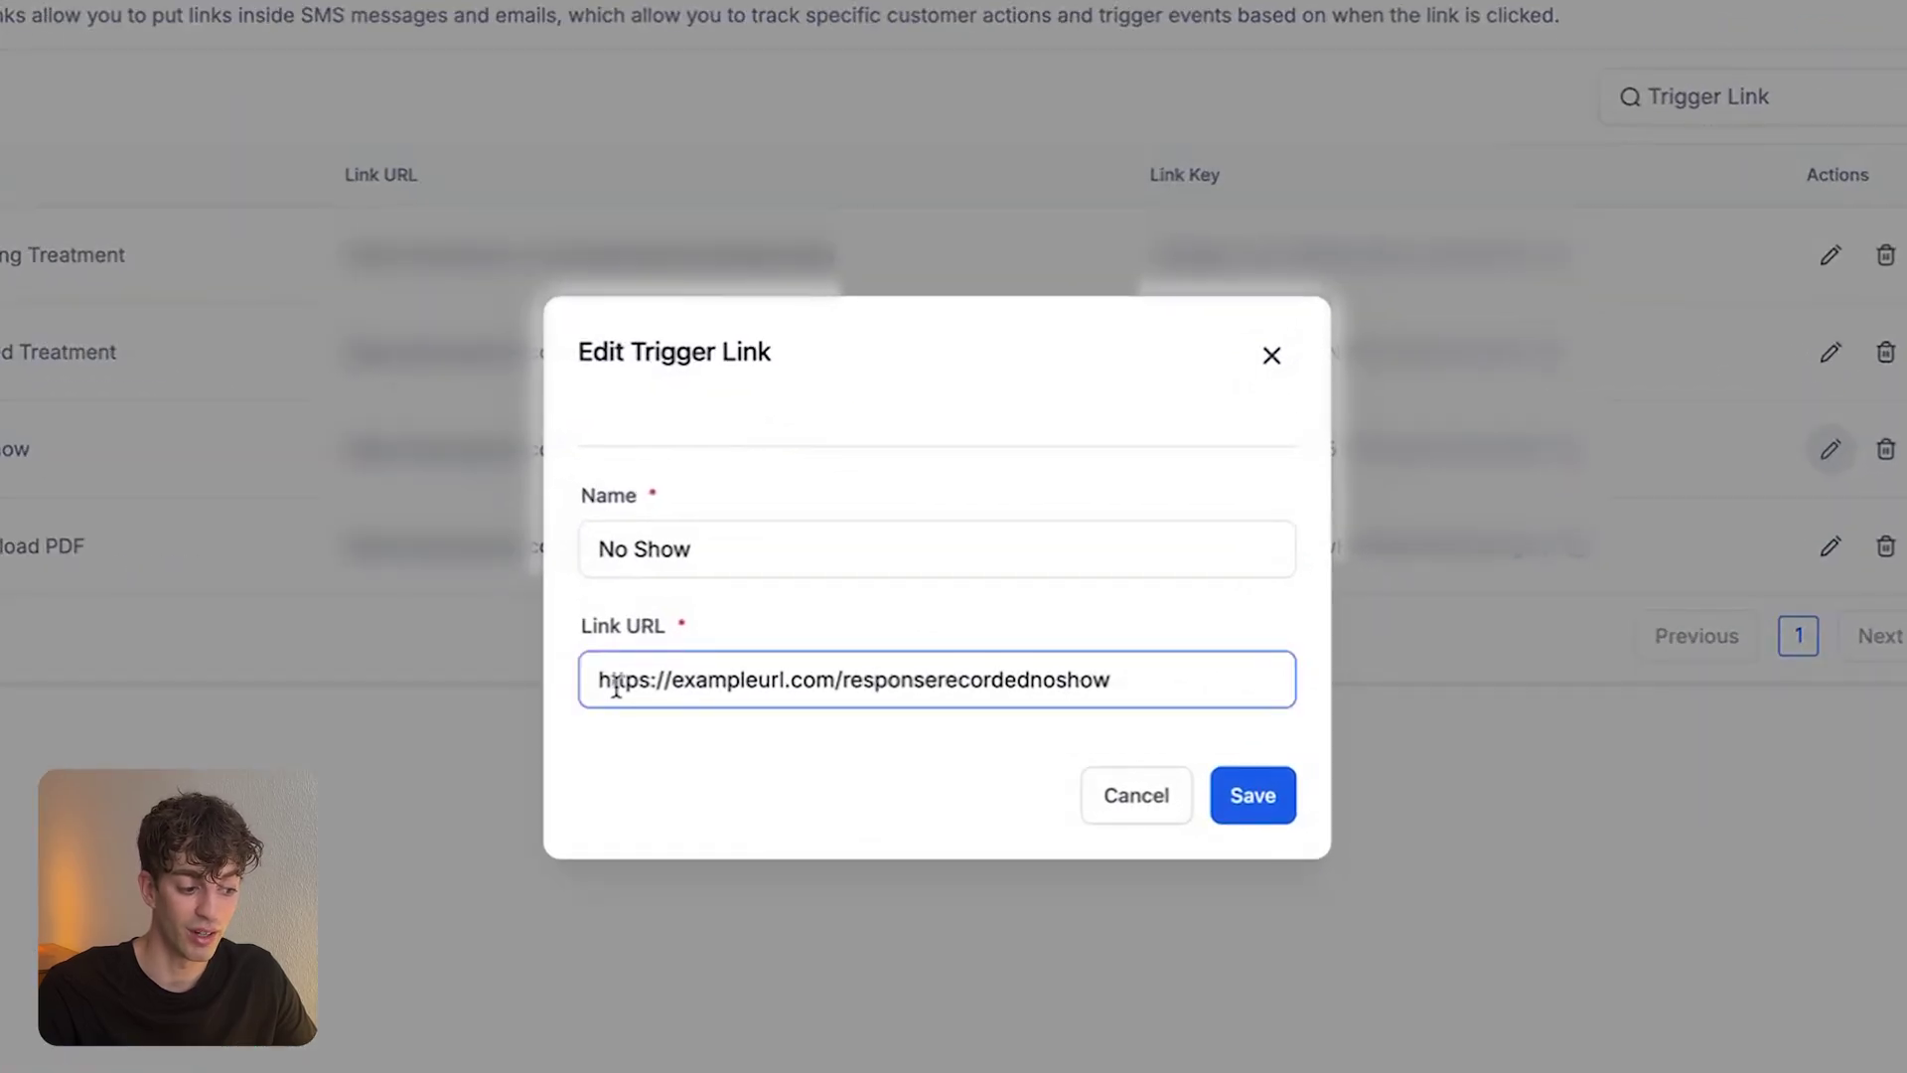
left_click_drag(602, 687, 732, 689)
triple_click(766, 672)
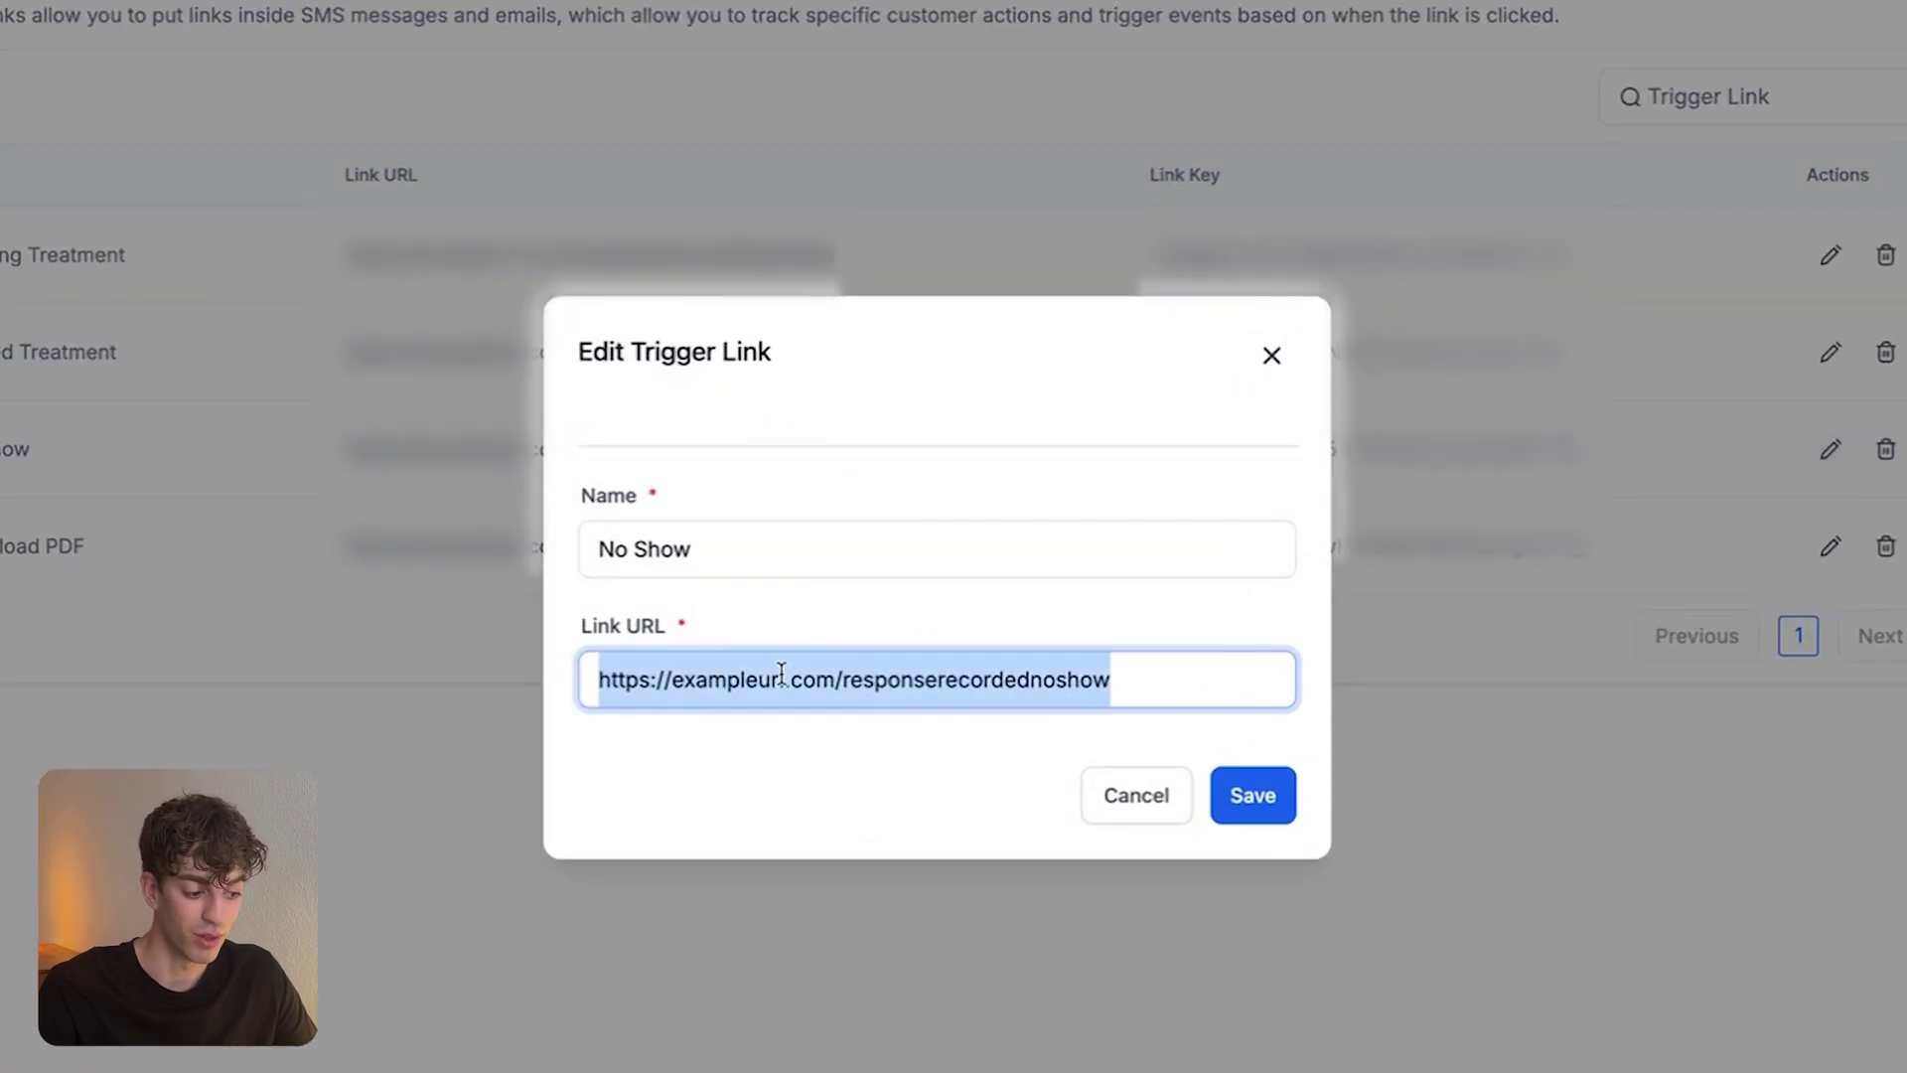
left_click(678, 692)
double_click(681, 681)
type("ben")
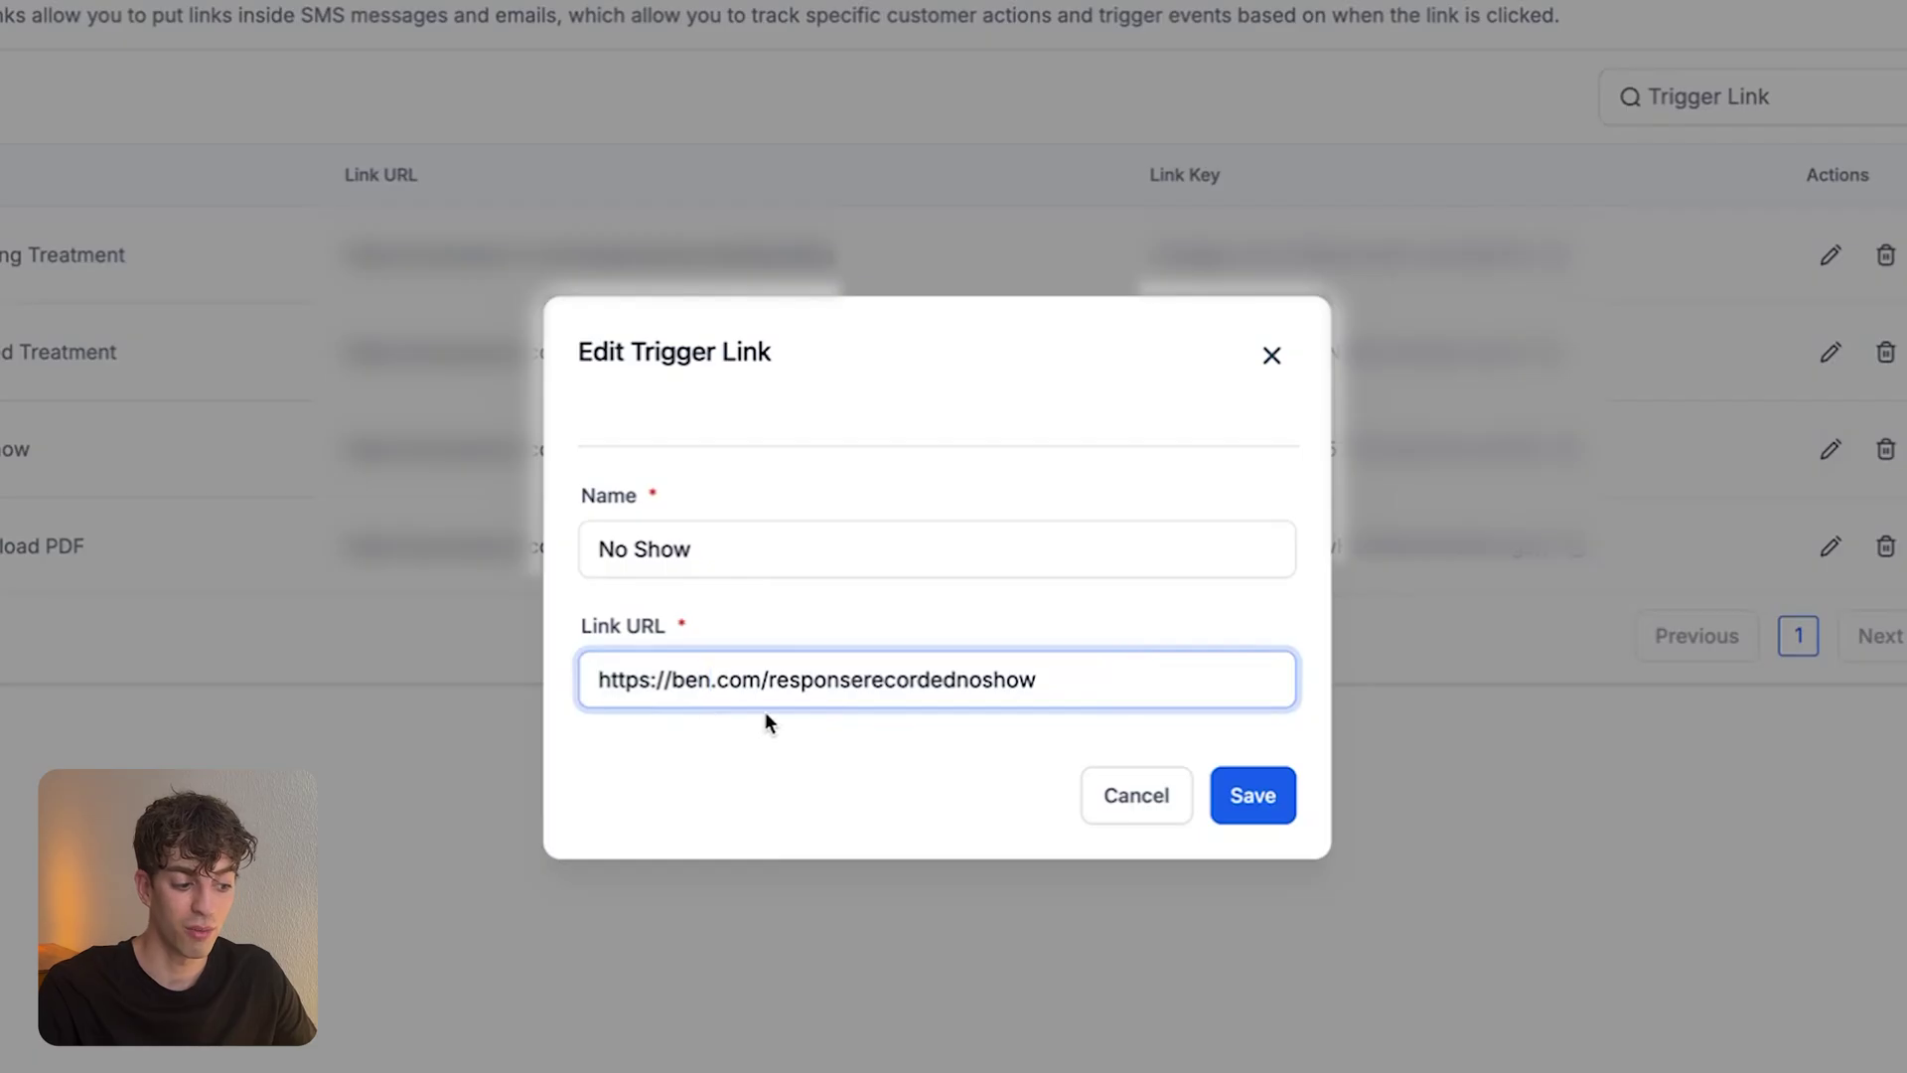
left_click(1250, 795)
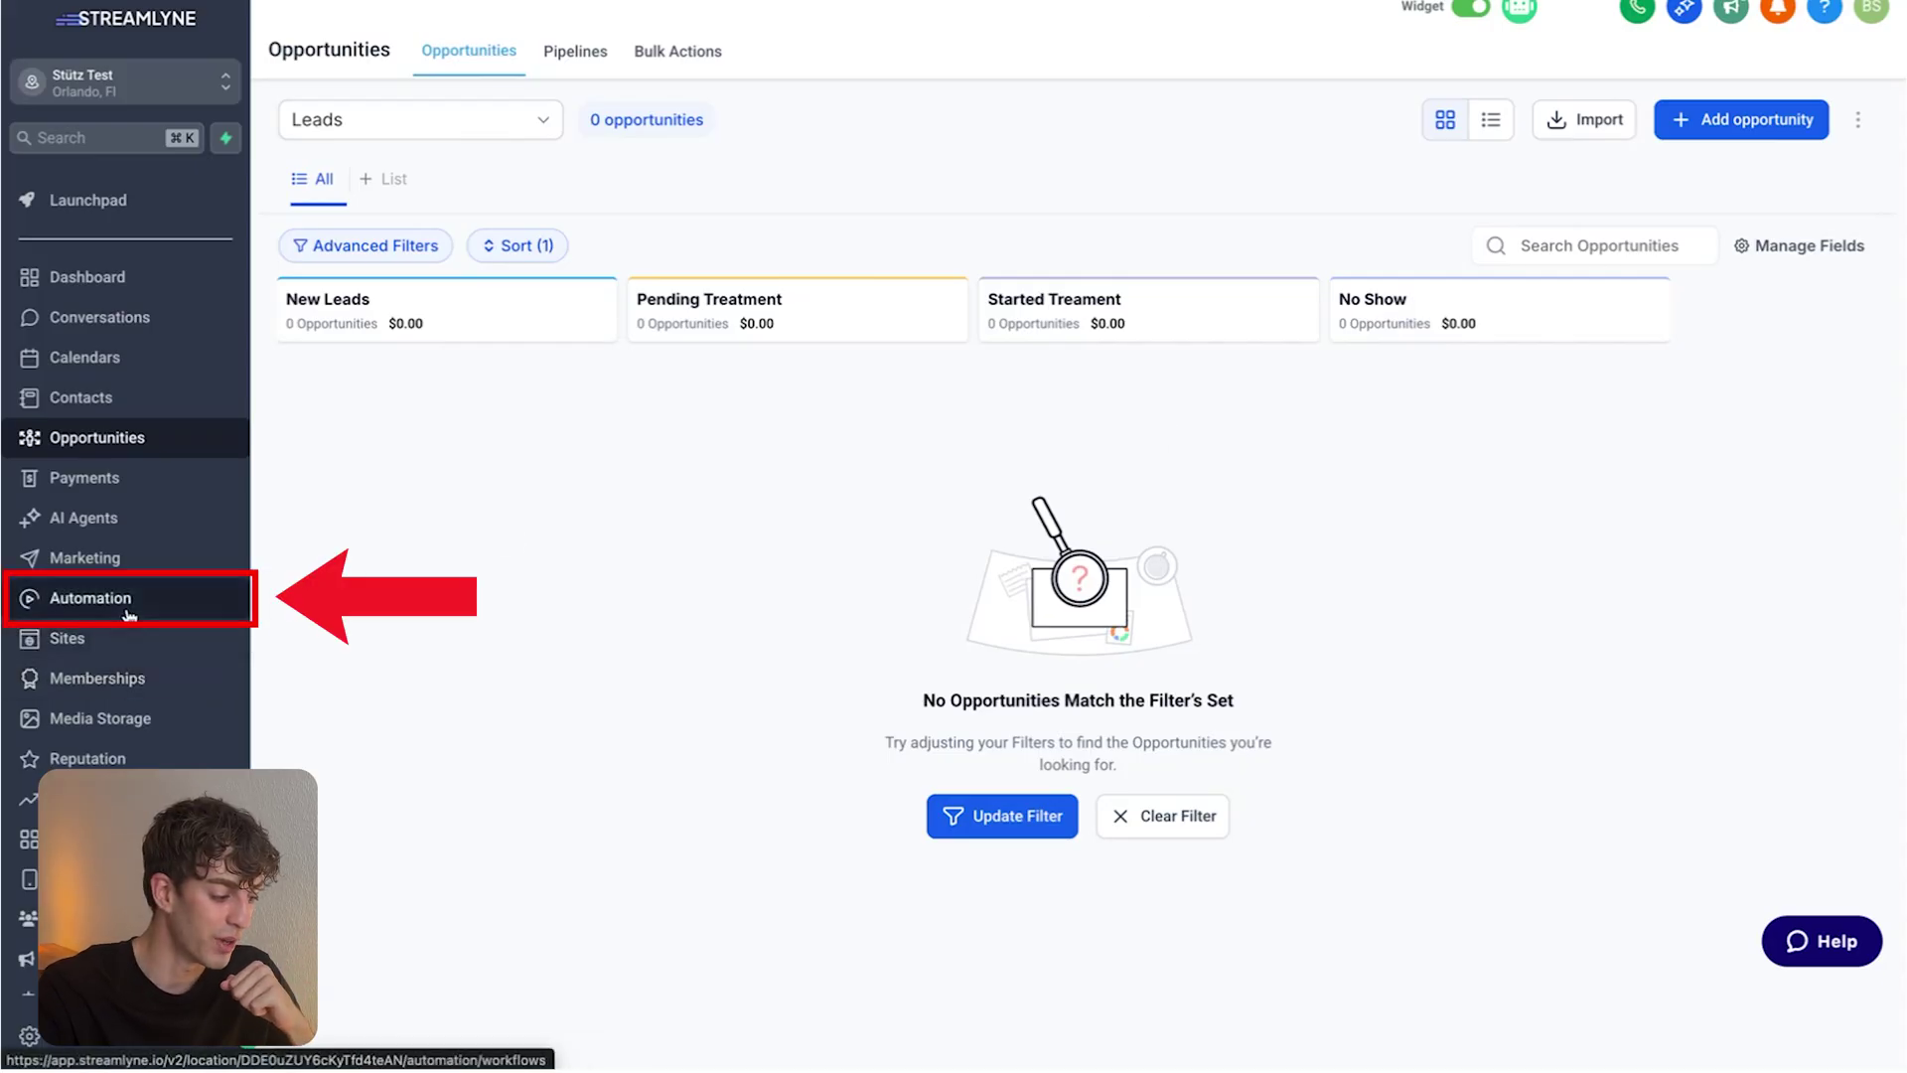
Add a Trigger Link Clicked trigger to the No Show (Stops on Response) workflow.
left_click(199, 597)
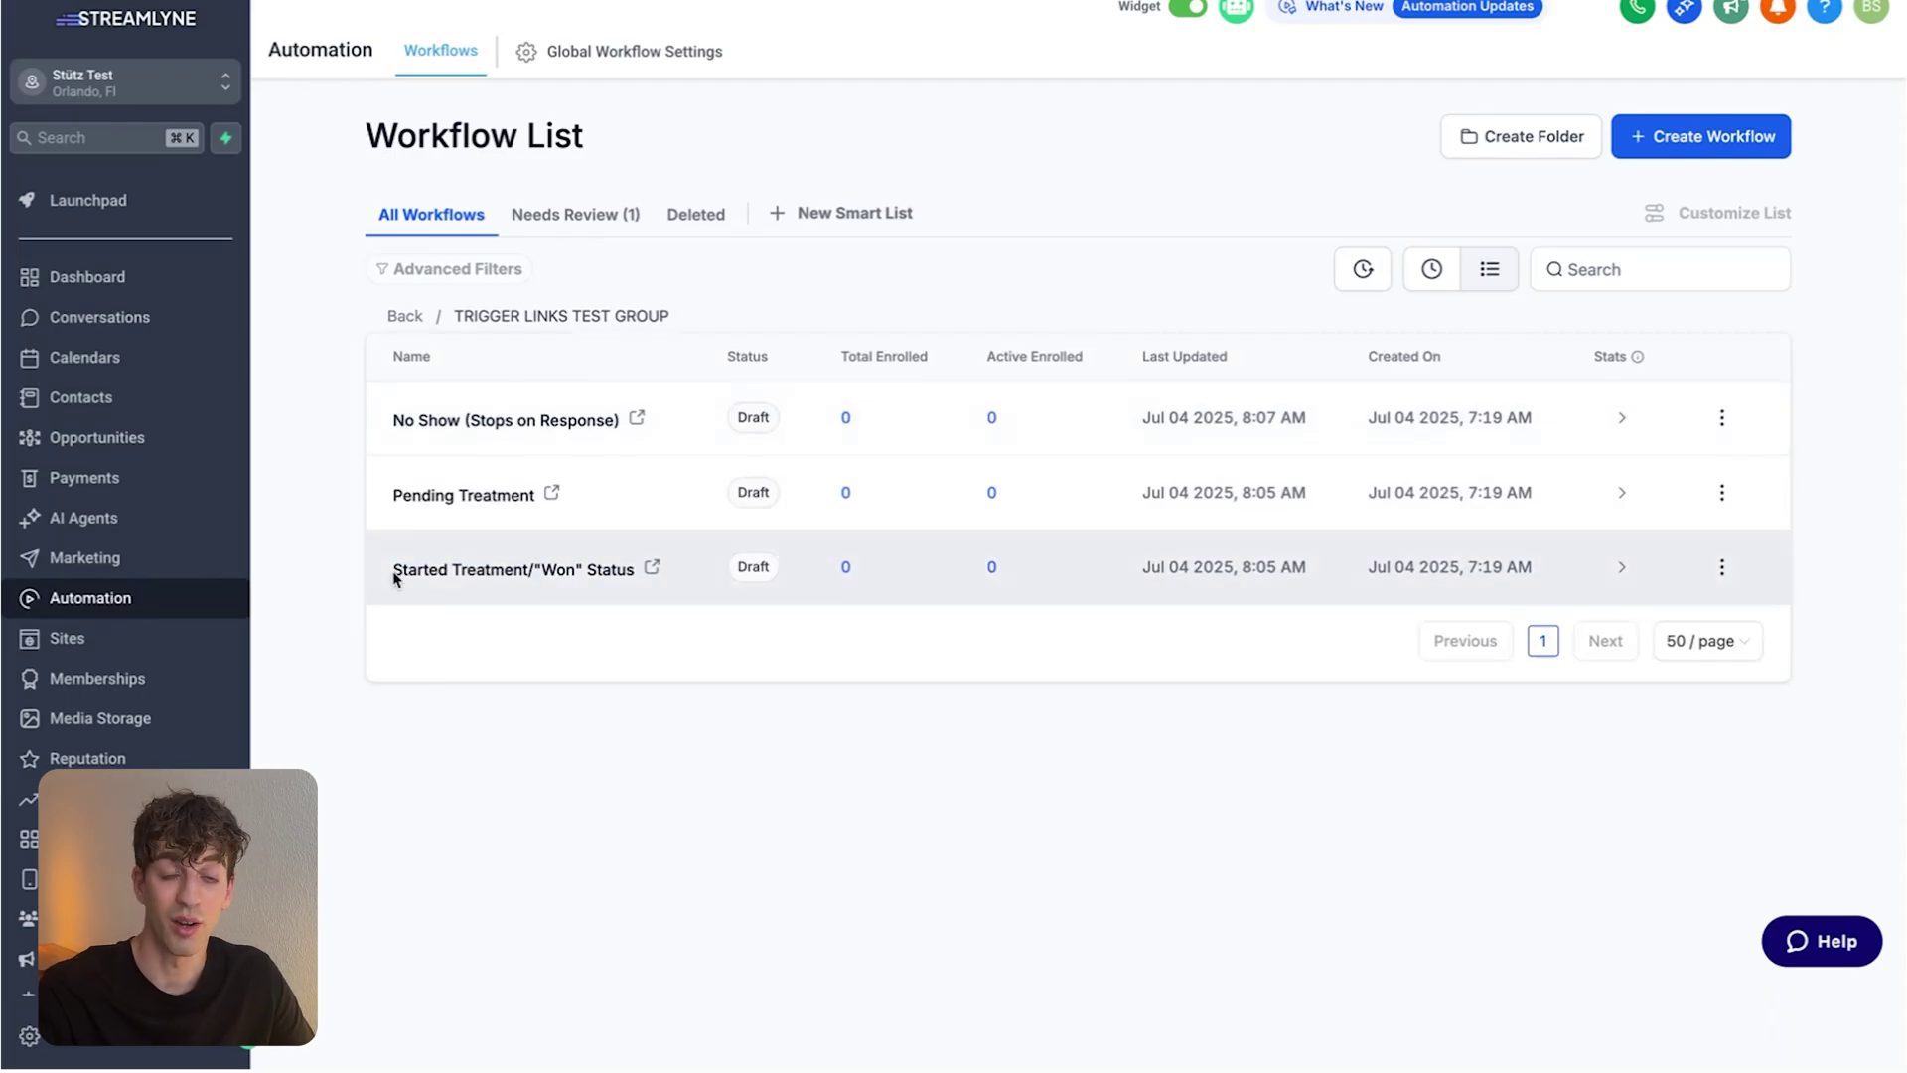
left_click(410, 419)
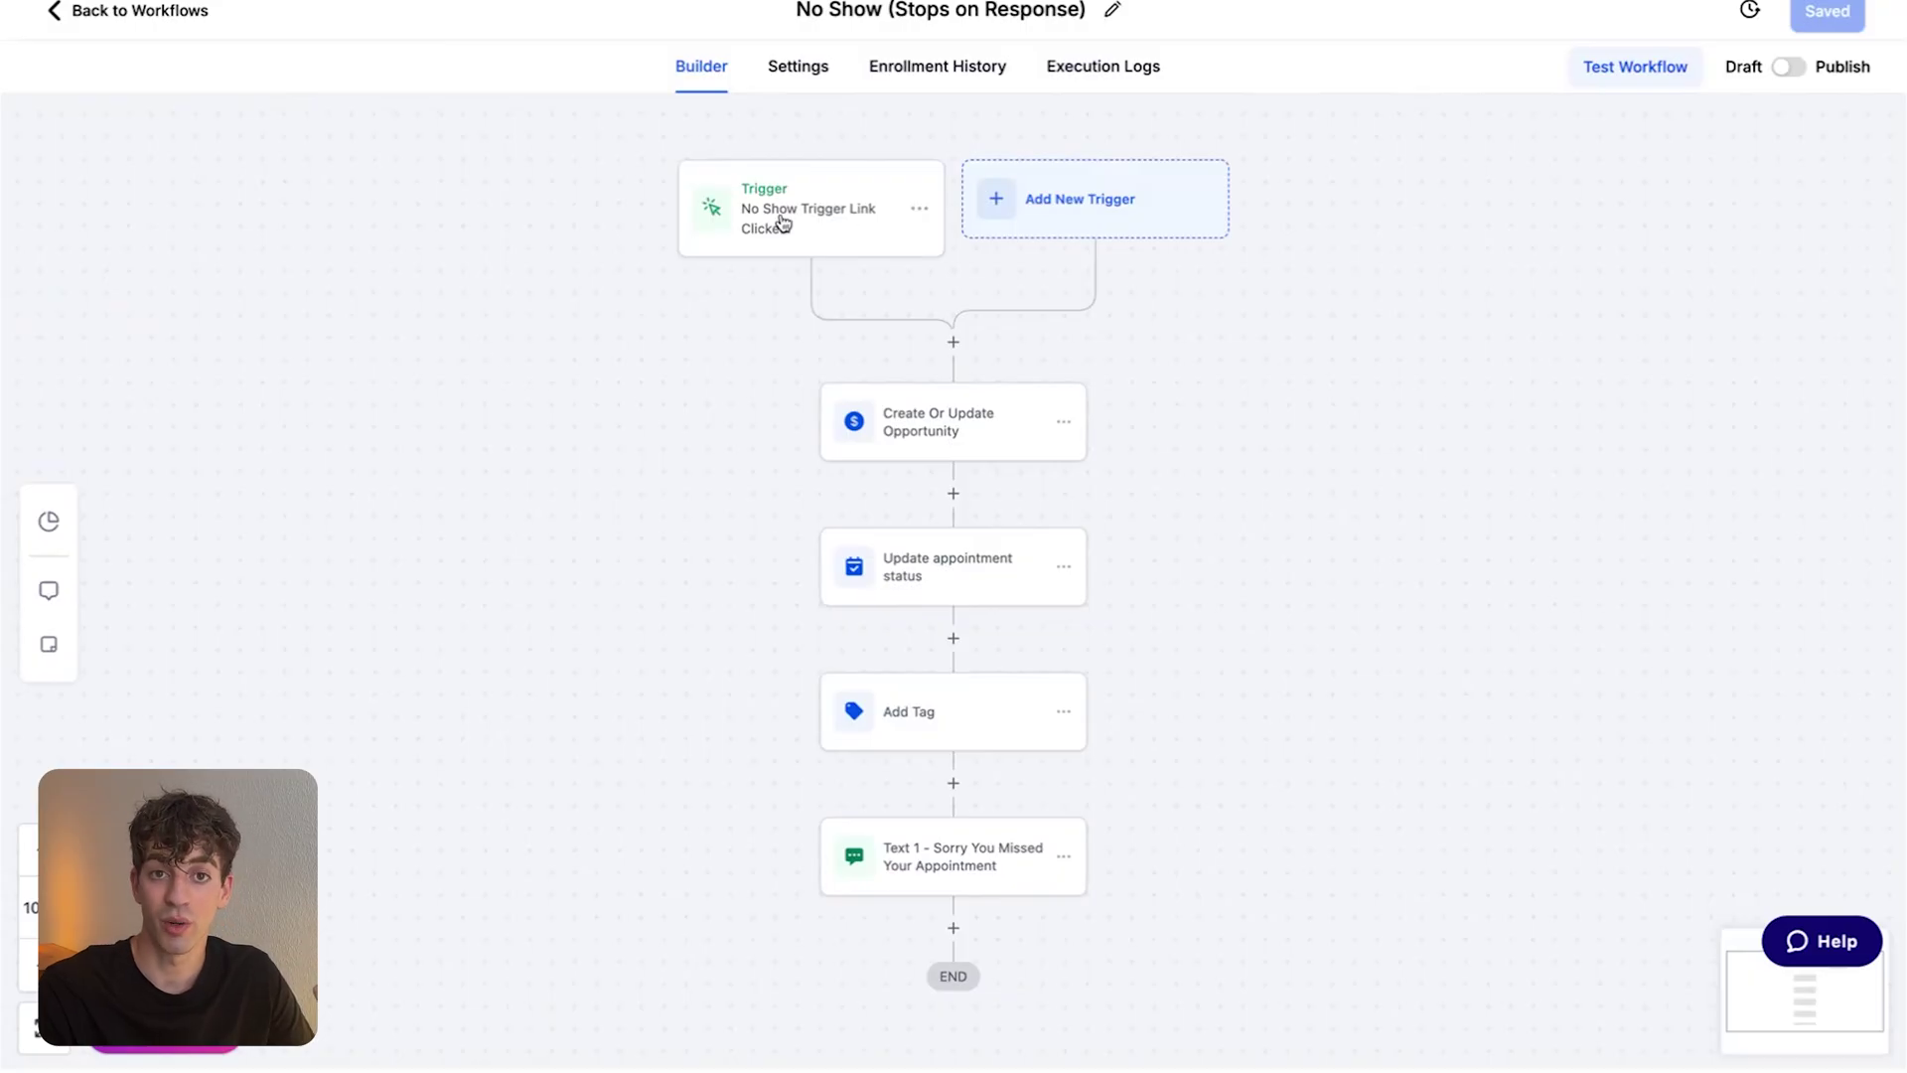
left_click(1077, 217)
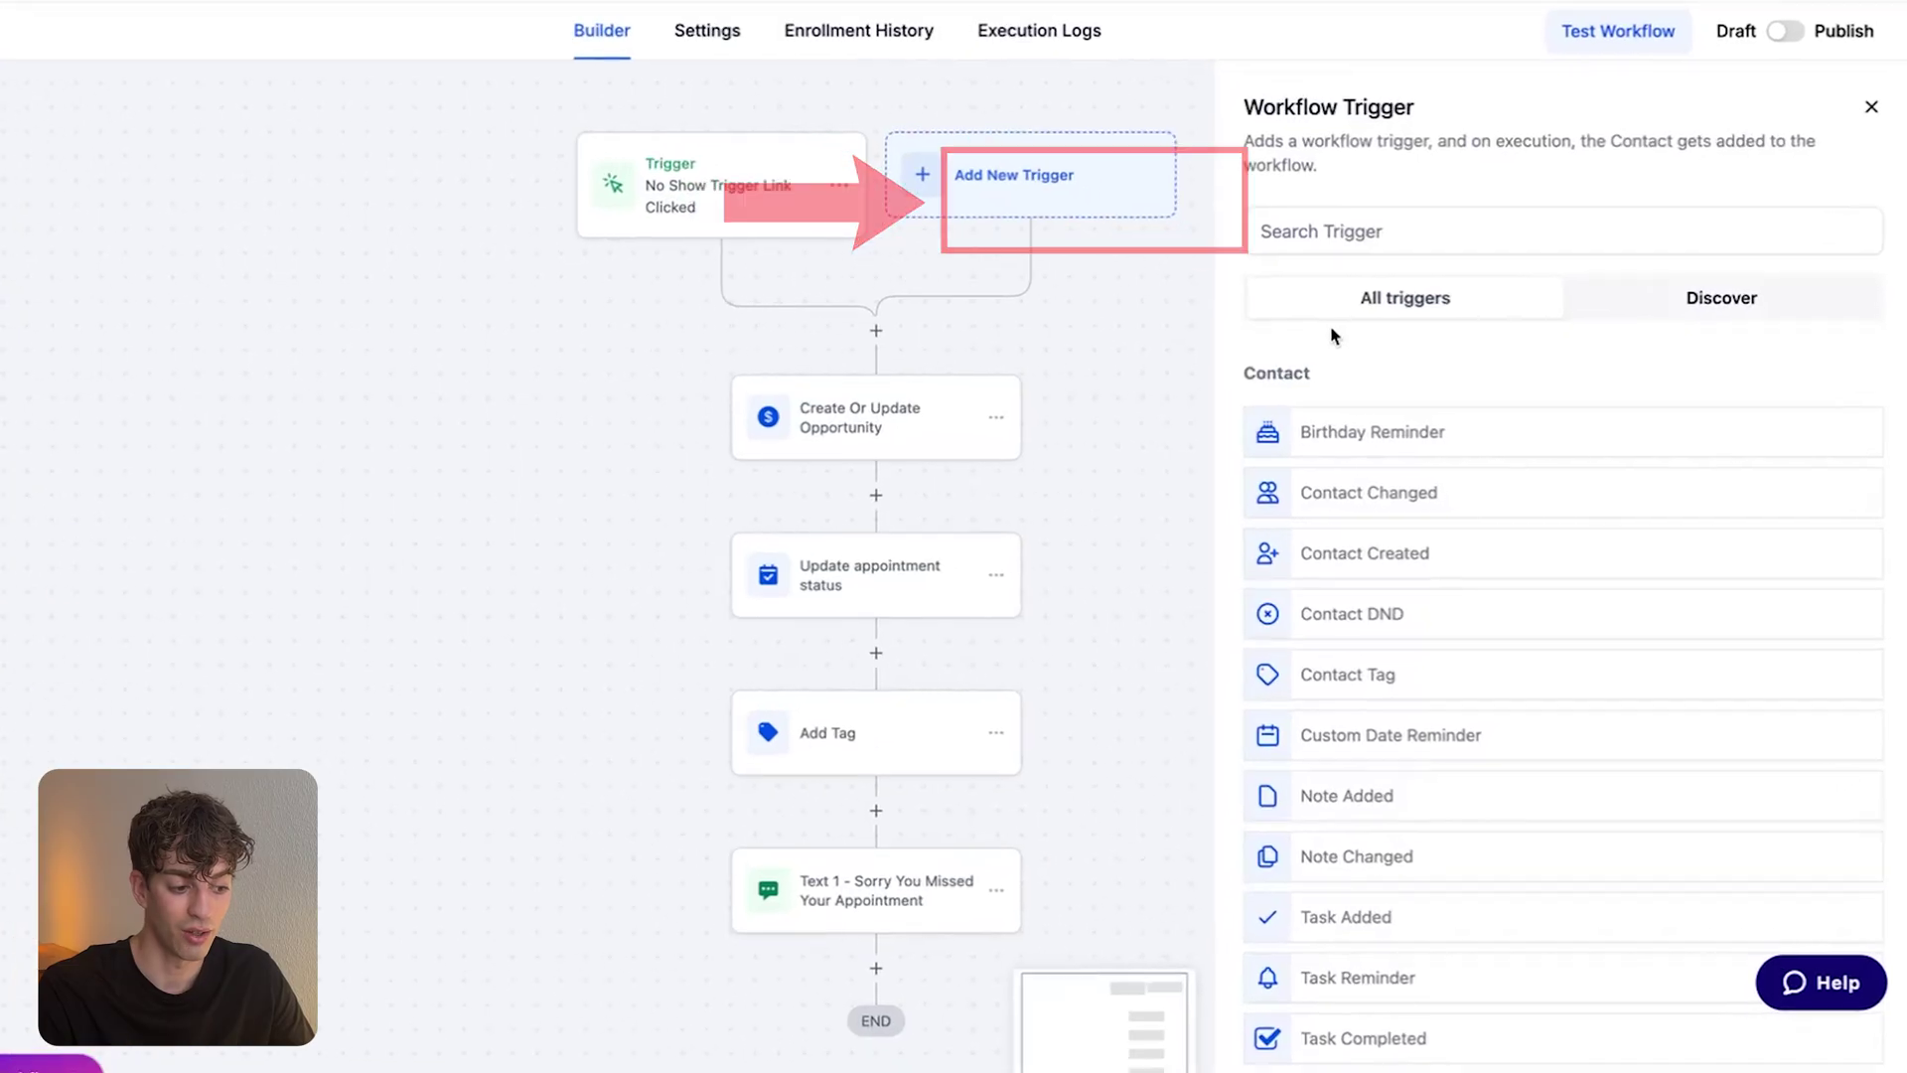
left_click(1336, 231)
type("tri")
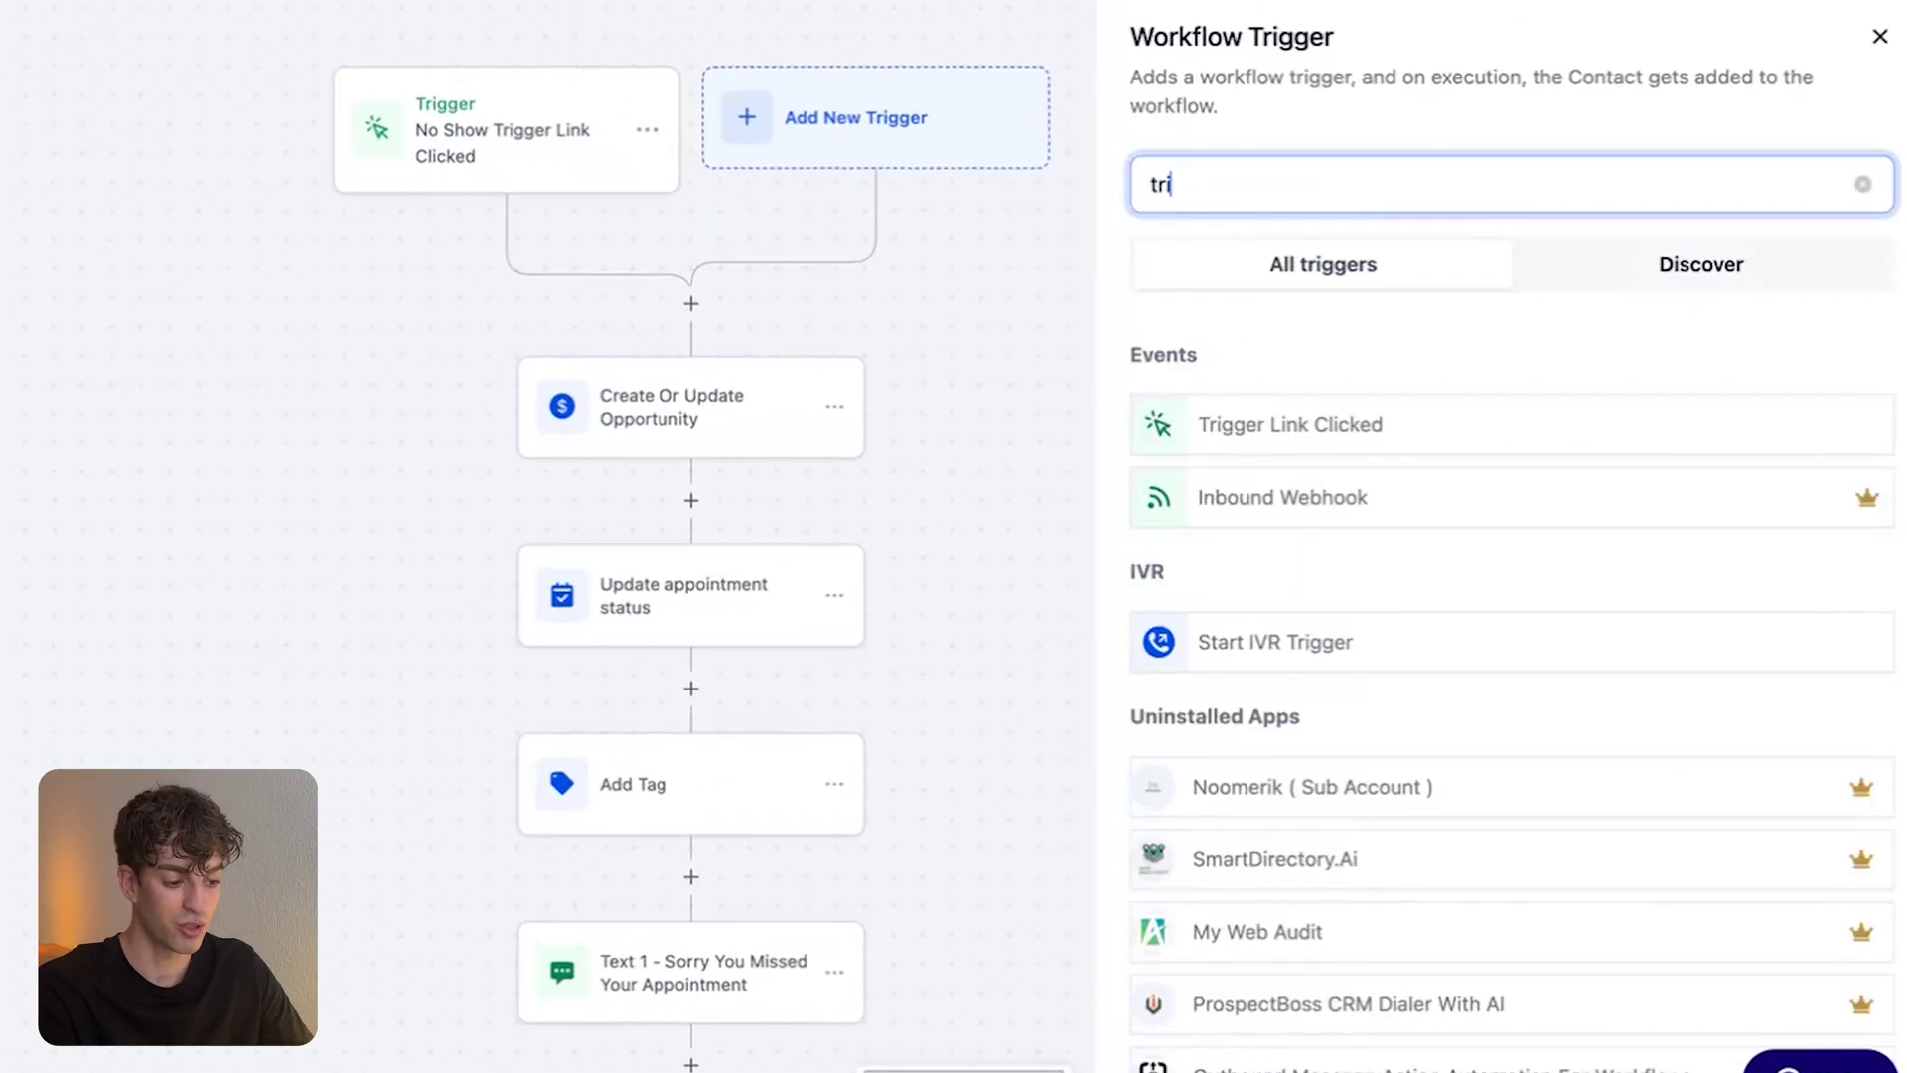
left_click(1294, 425)
Filter the trigger to the No Show trigger link and save it.
left_click(739, 469)
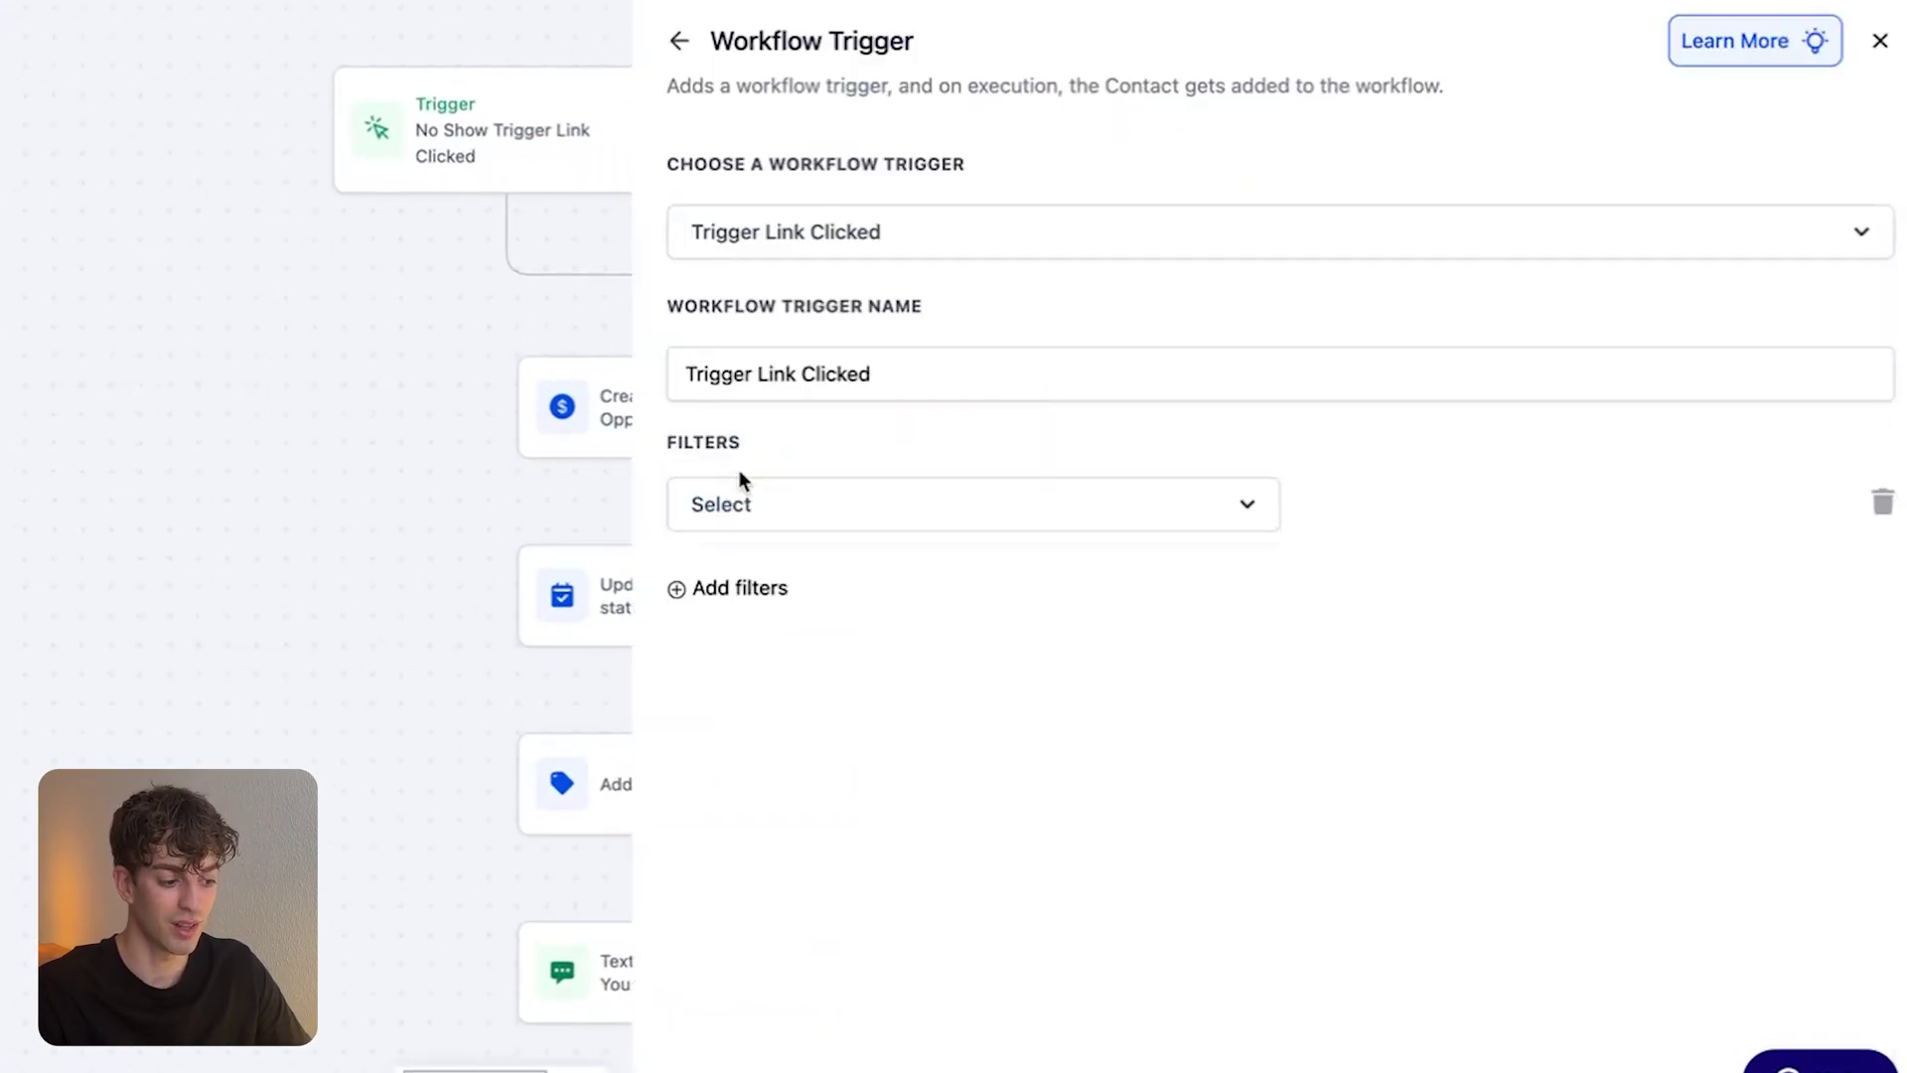
left_click(758, 506)
left_click(784, 719)
left_click(1488, 501)
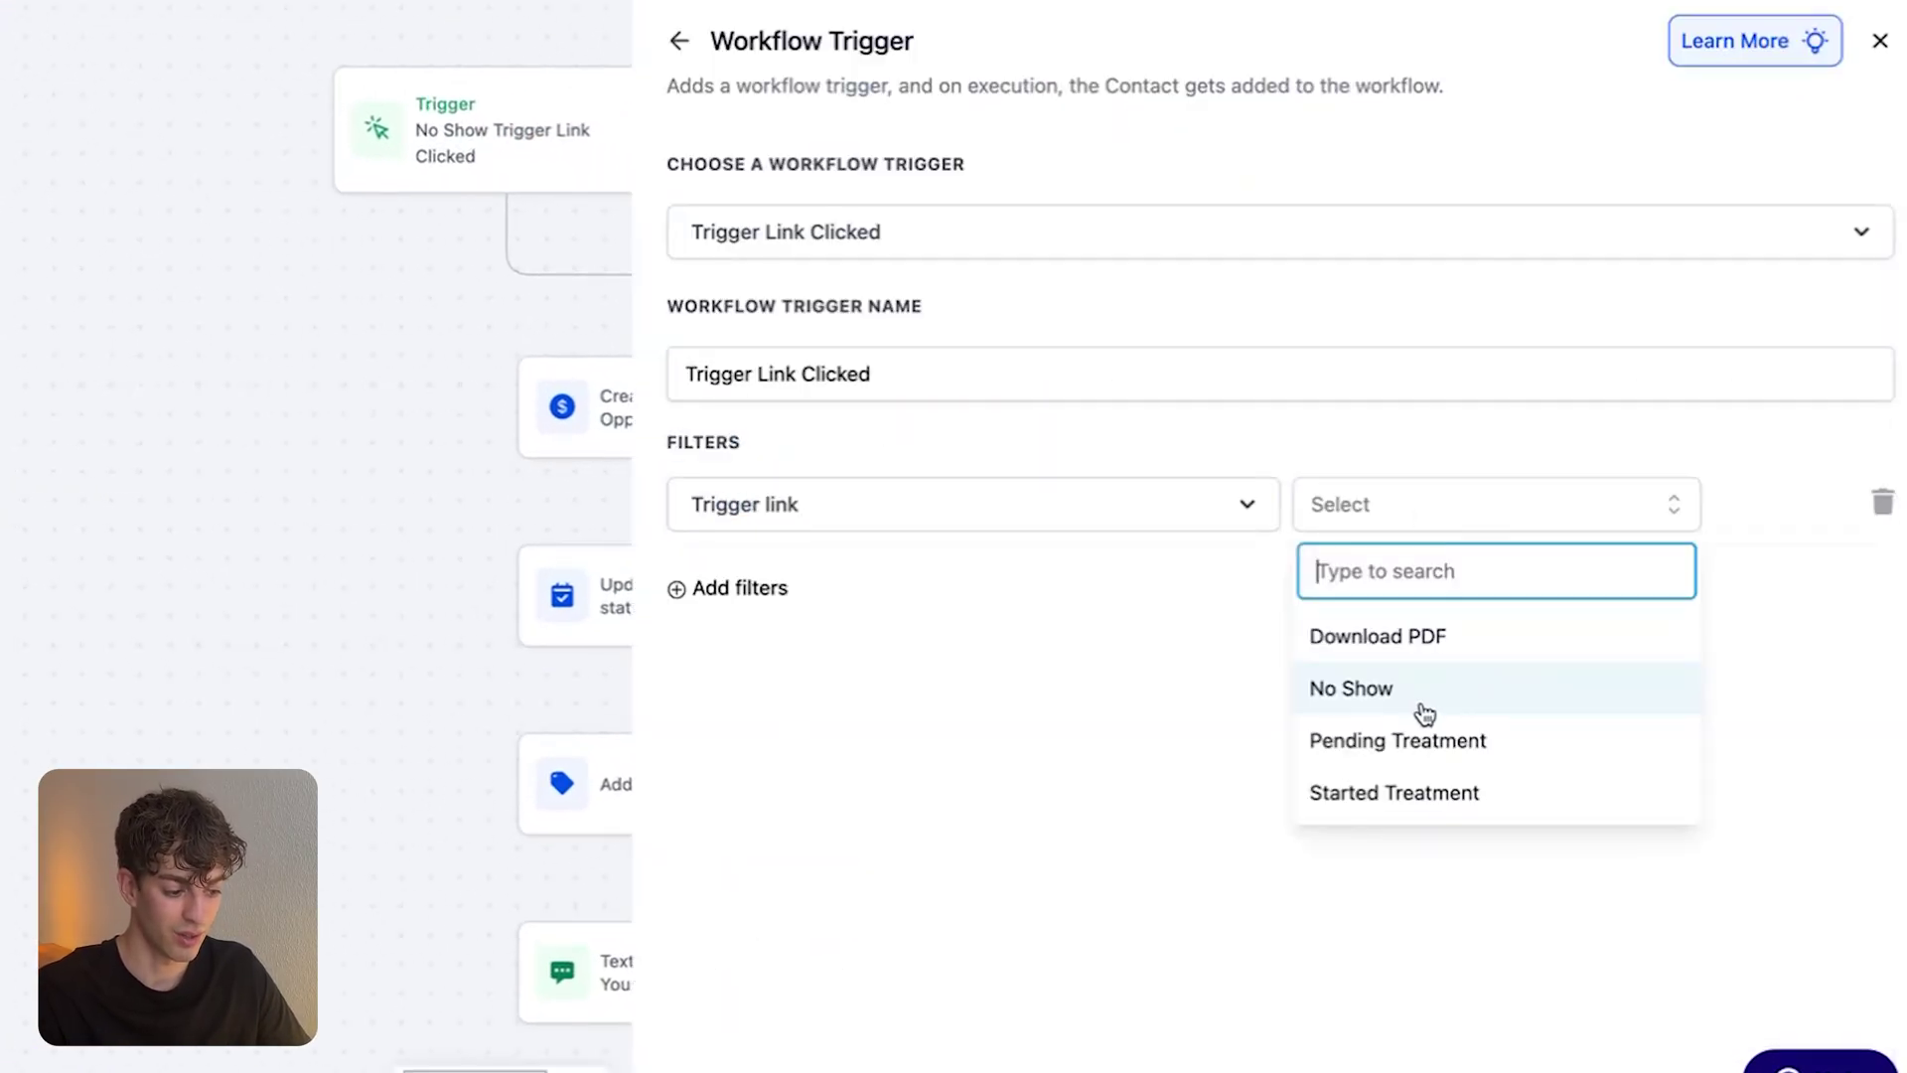
left_click(1422, 713)
left_click(1677, 1034)
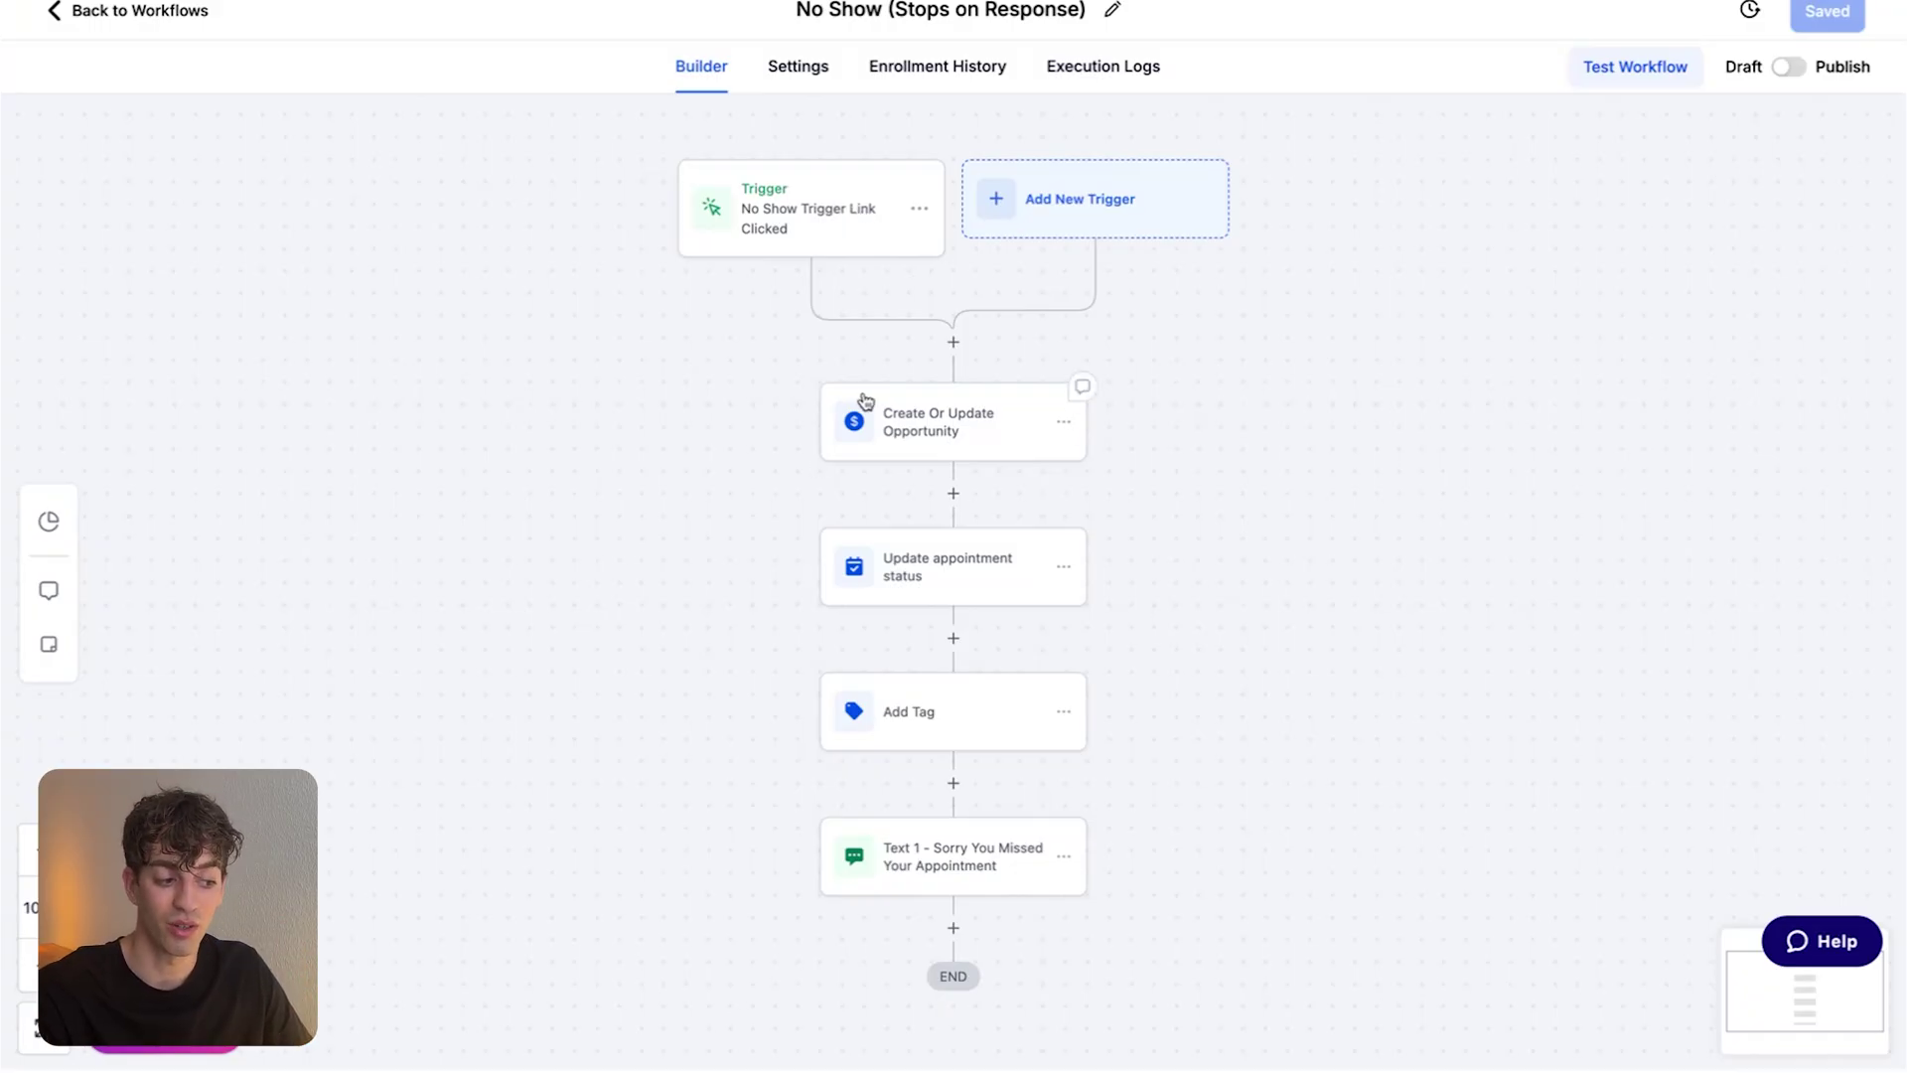
Add a Create/Update Opportunity action set to the Leads pipeline's No Show stage and save it.
left_click(954, 342)
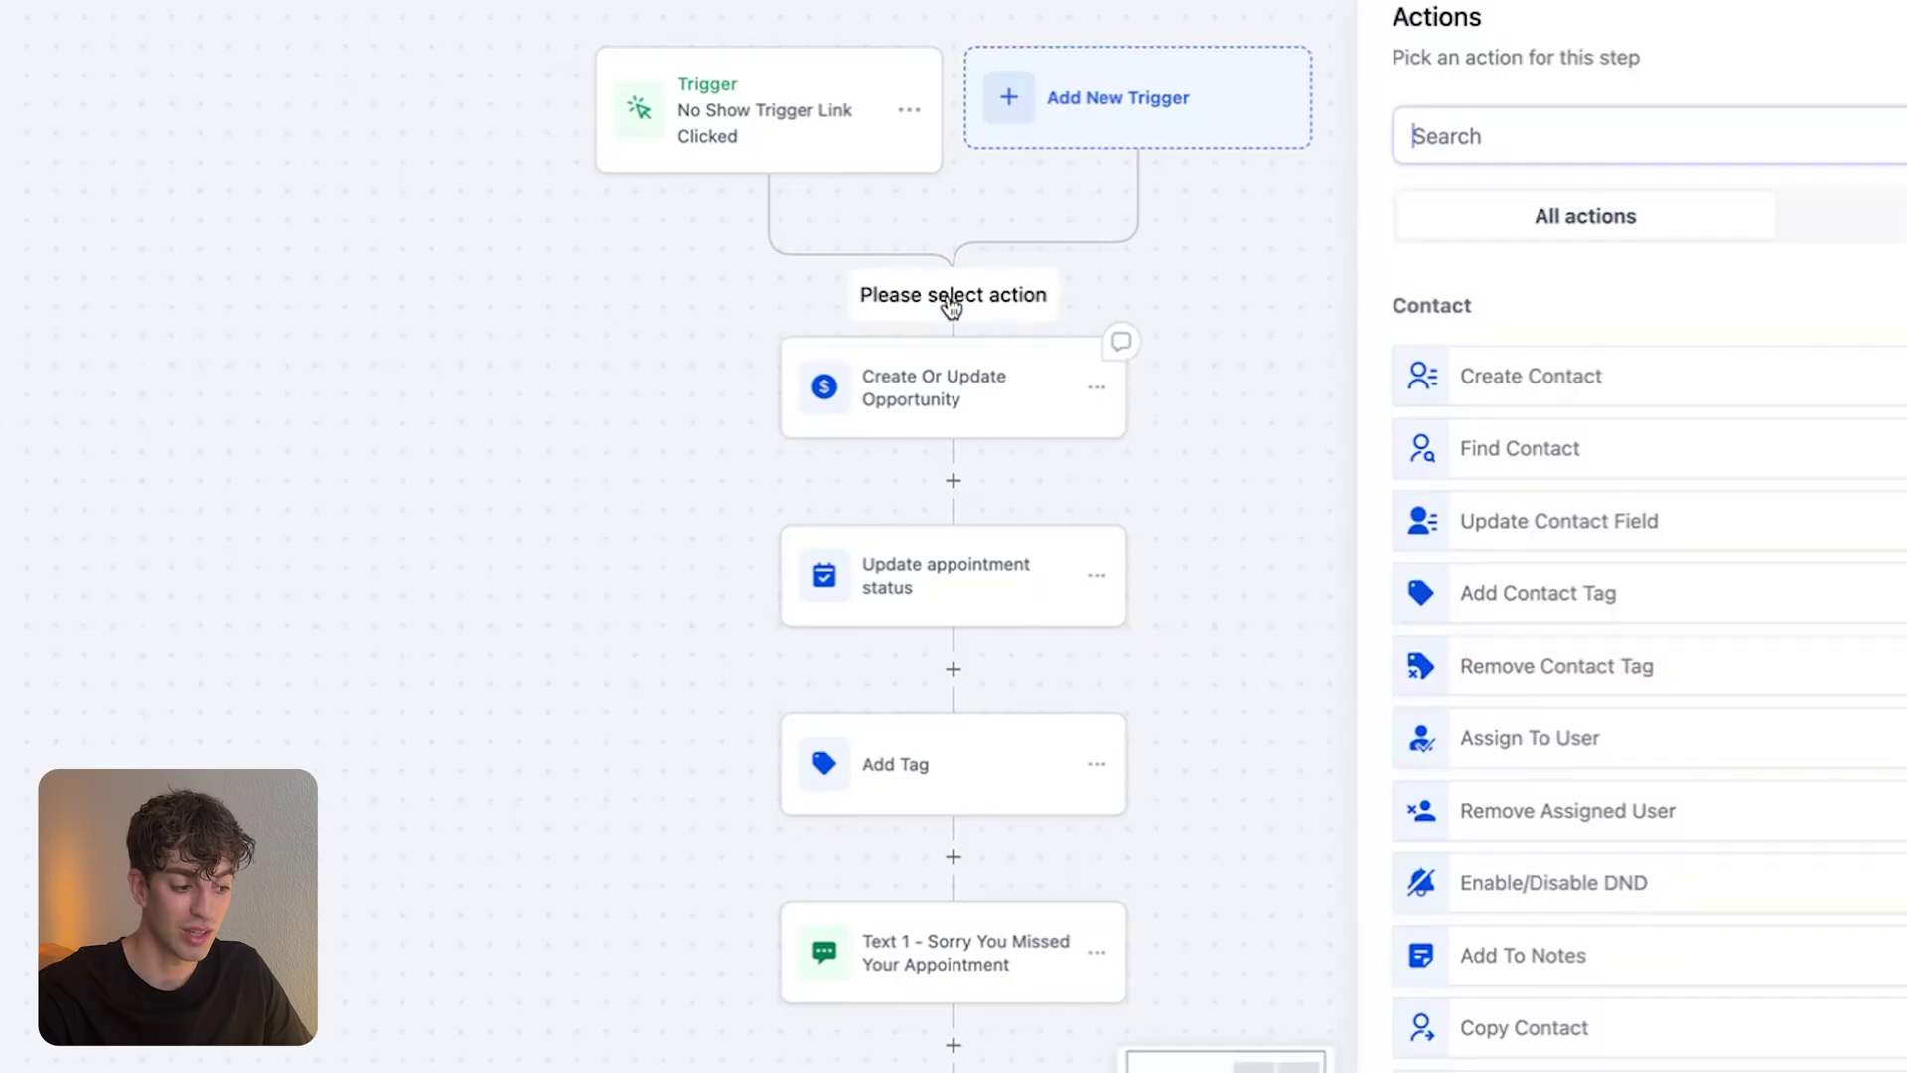
type("opp")
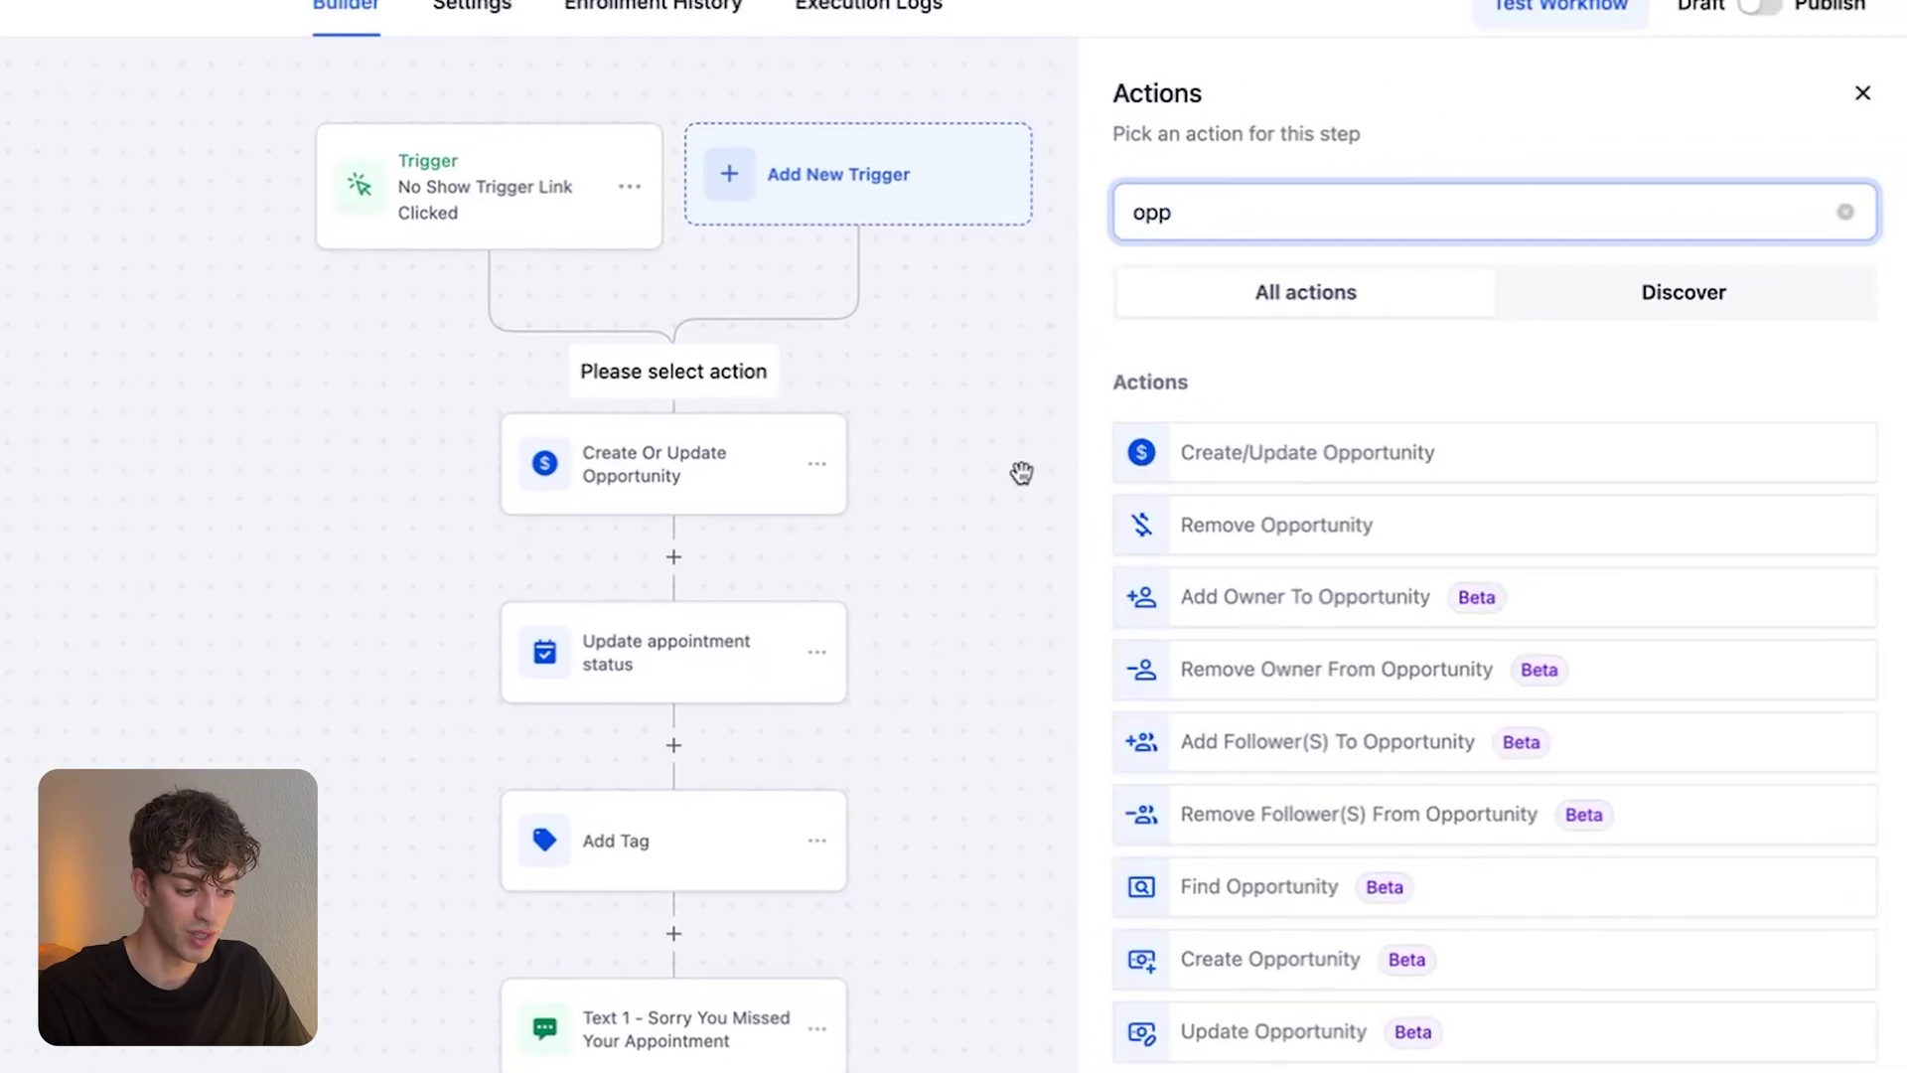
left_click(1267, 467)
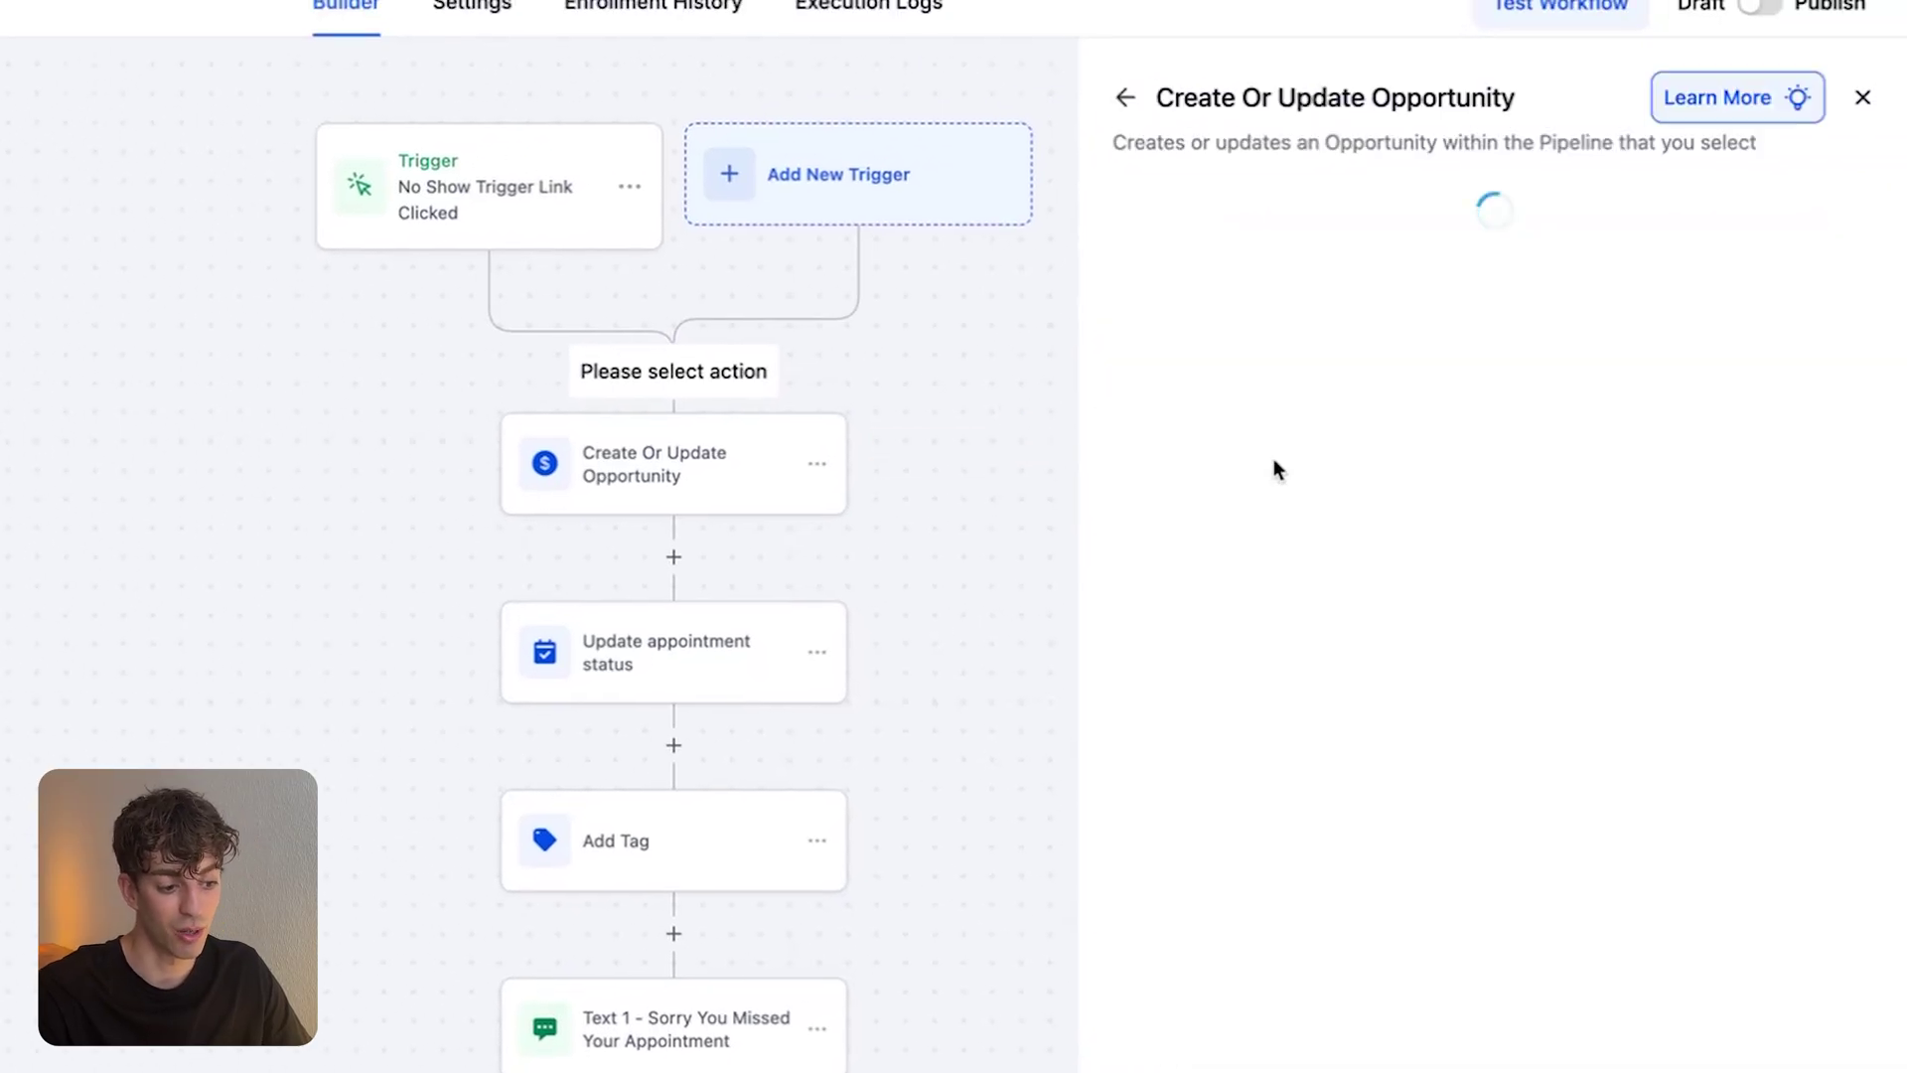
left_click(1128, 343)
left_click(1034, 527)
left_click(1123, 463)
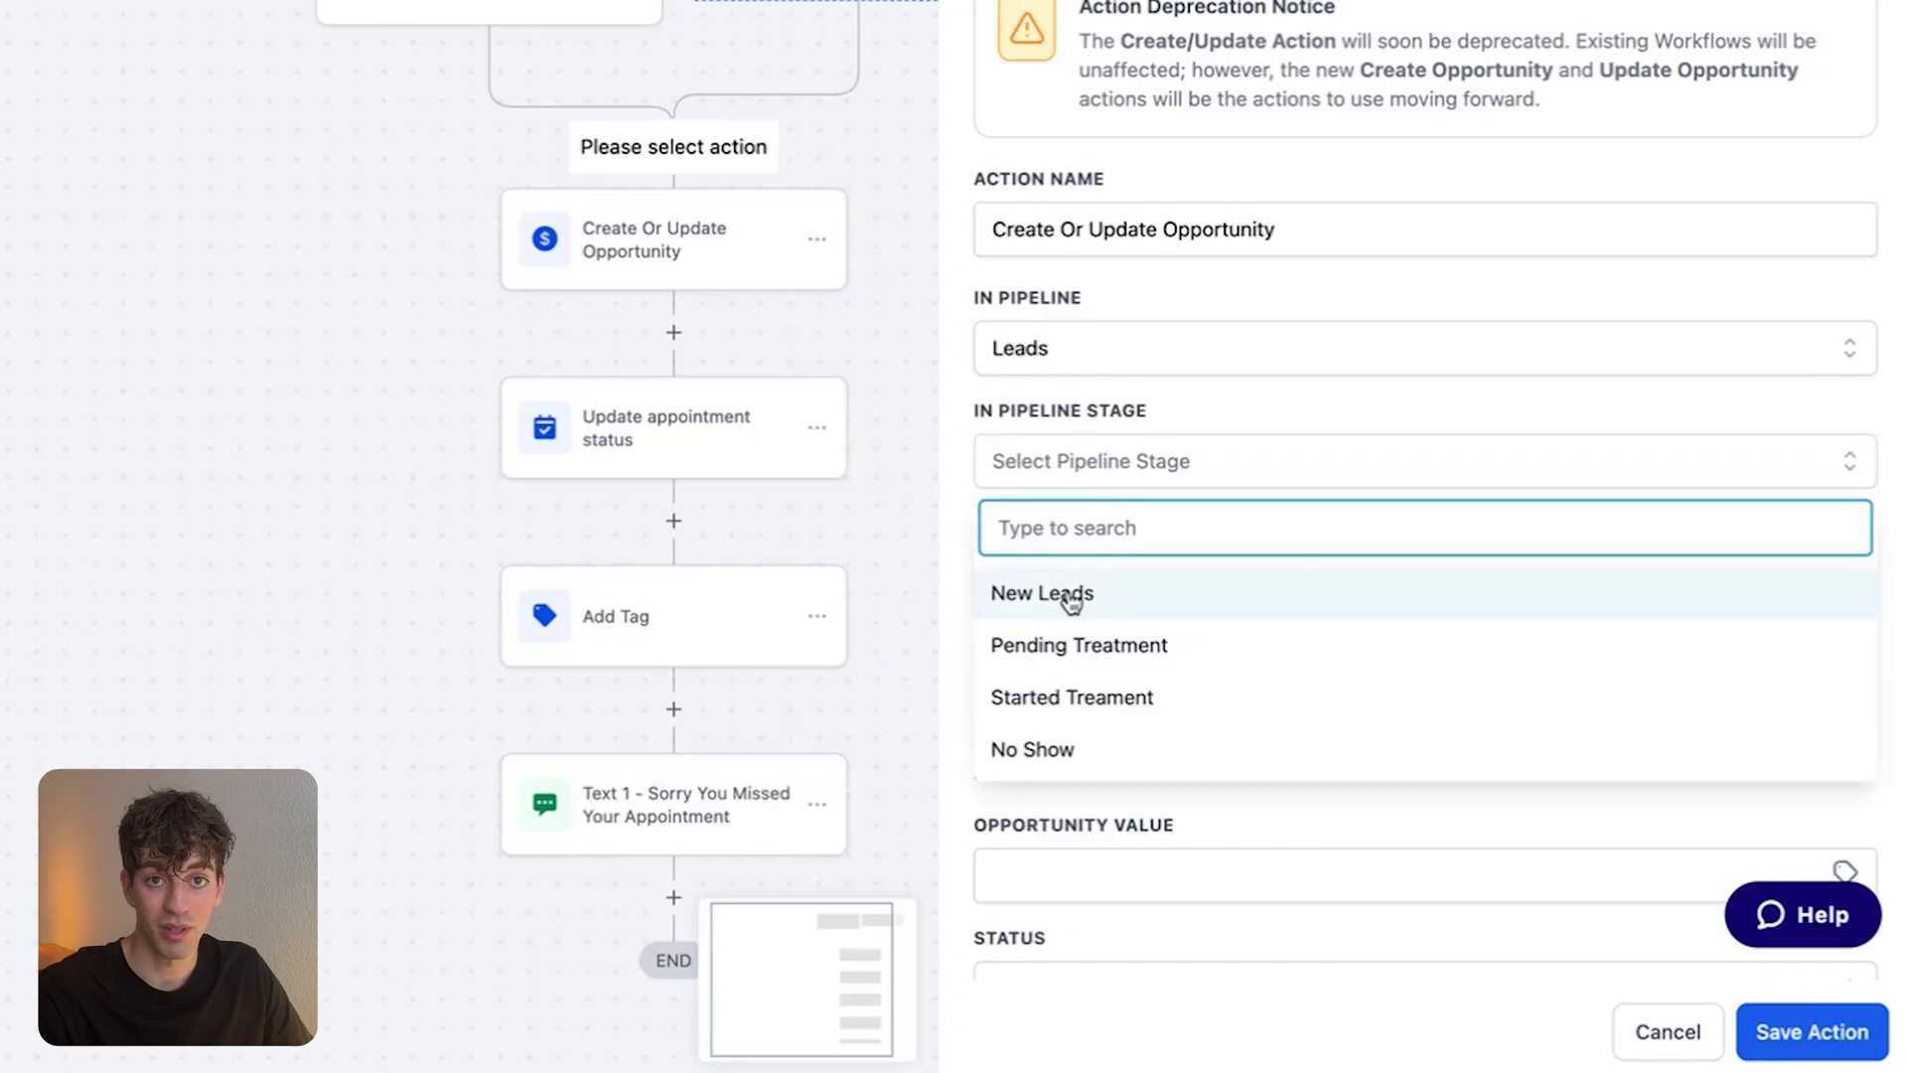
left_click(1072, 749)
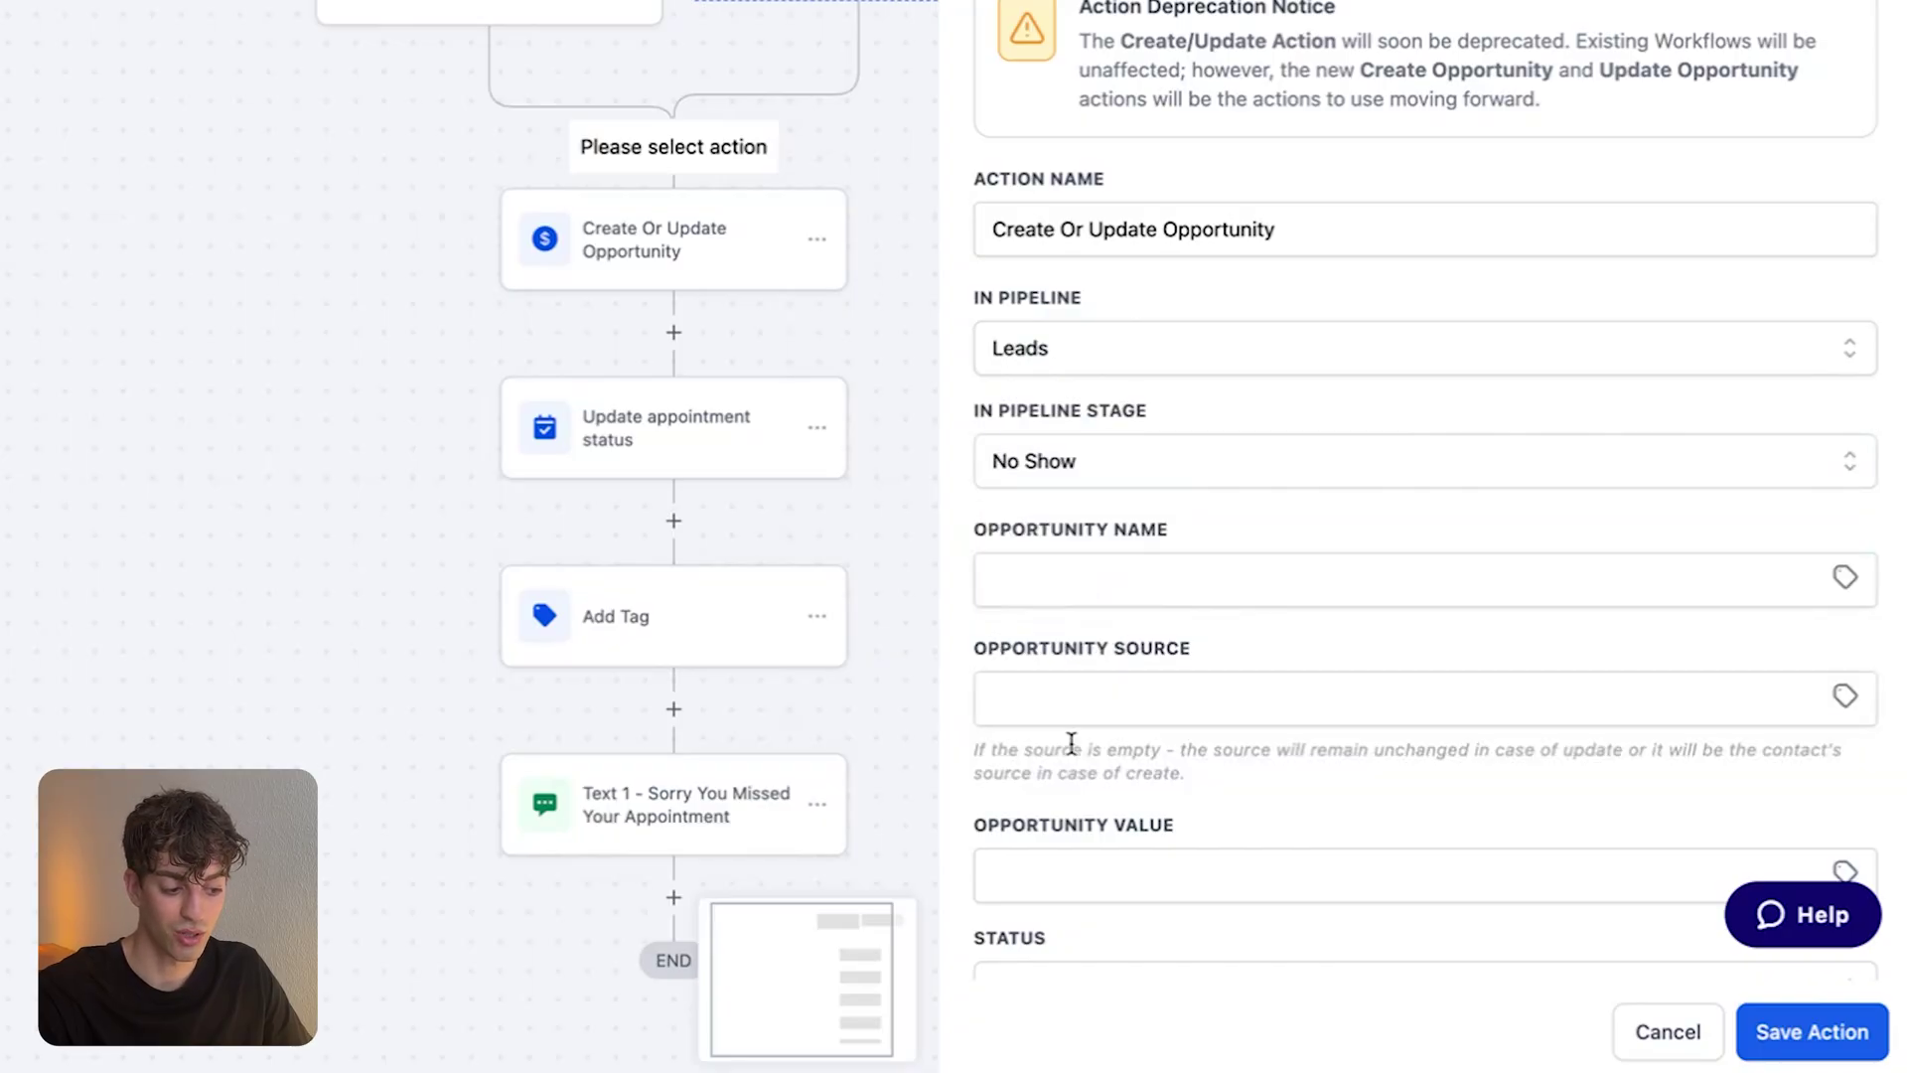
left_click(1838, 1013)
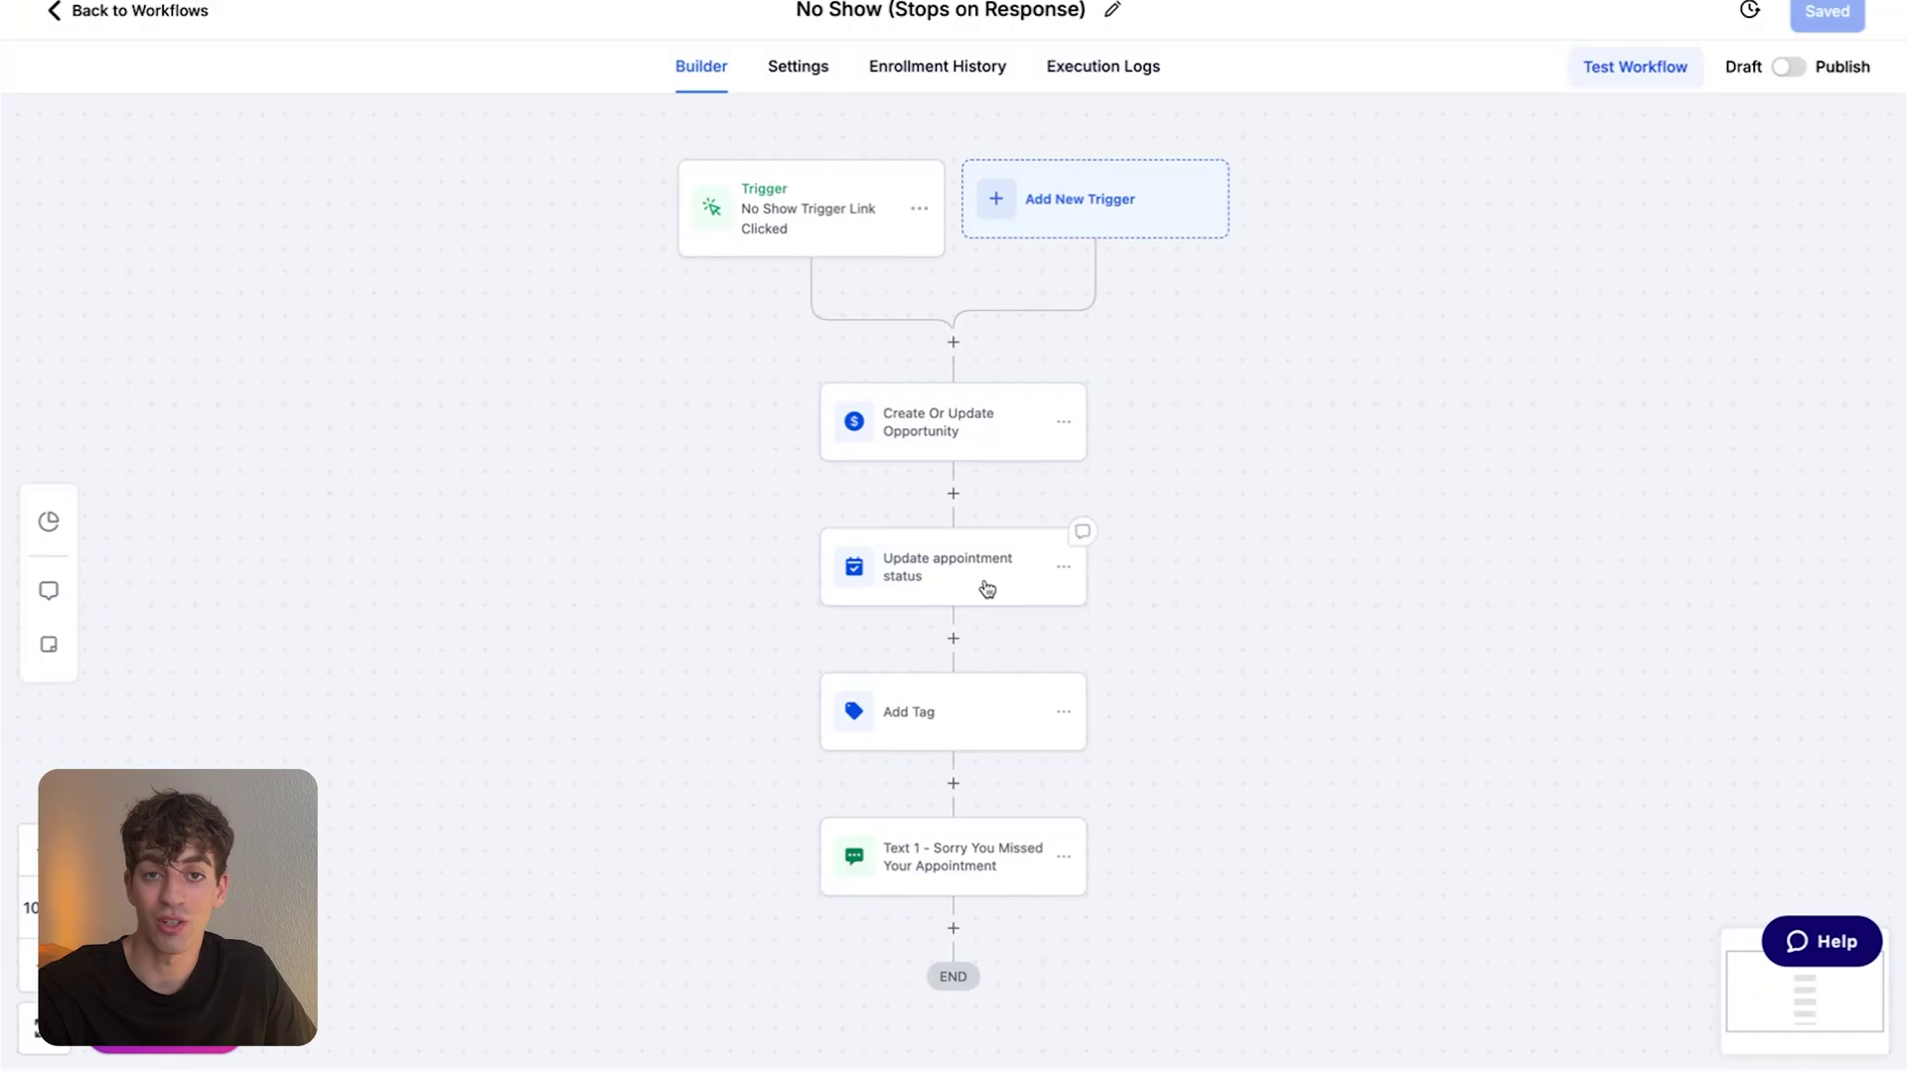
left_click(953, 493)
type("u")
key("BackSpace")
type("upda")
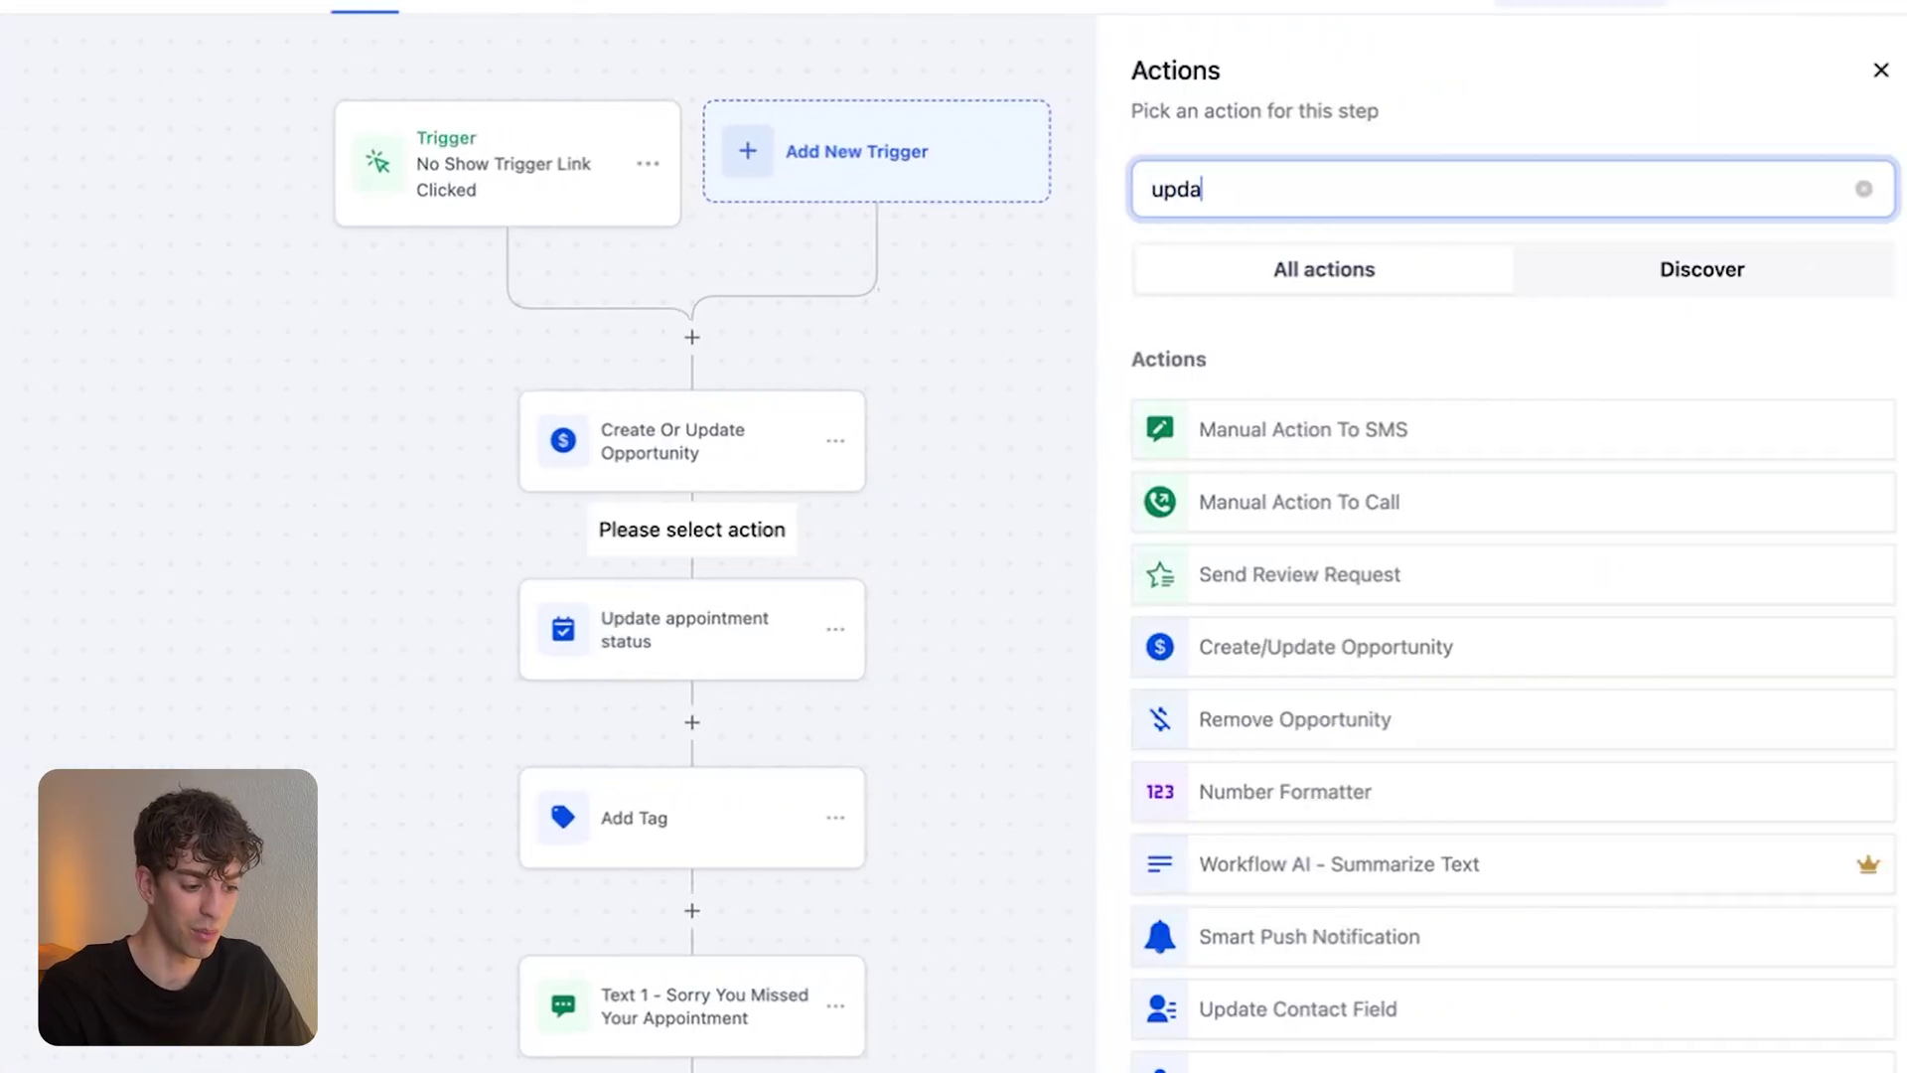
left_click(1328, 651)
left_click(1265, 516)
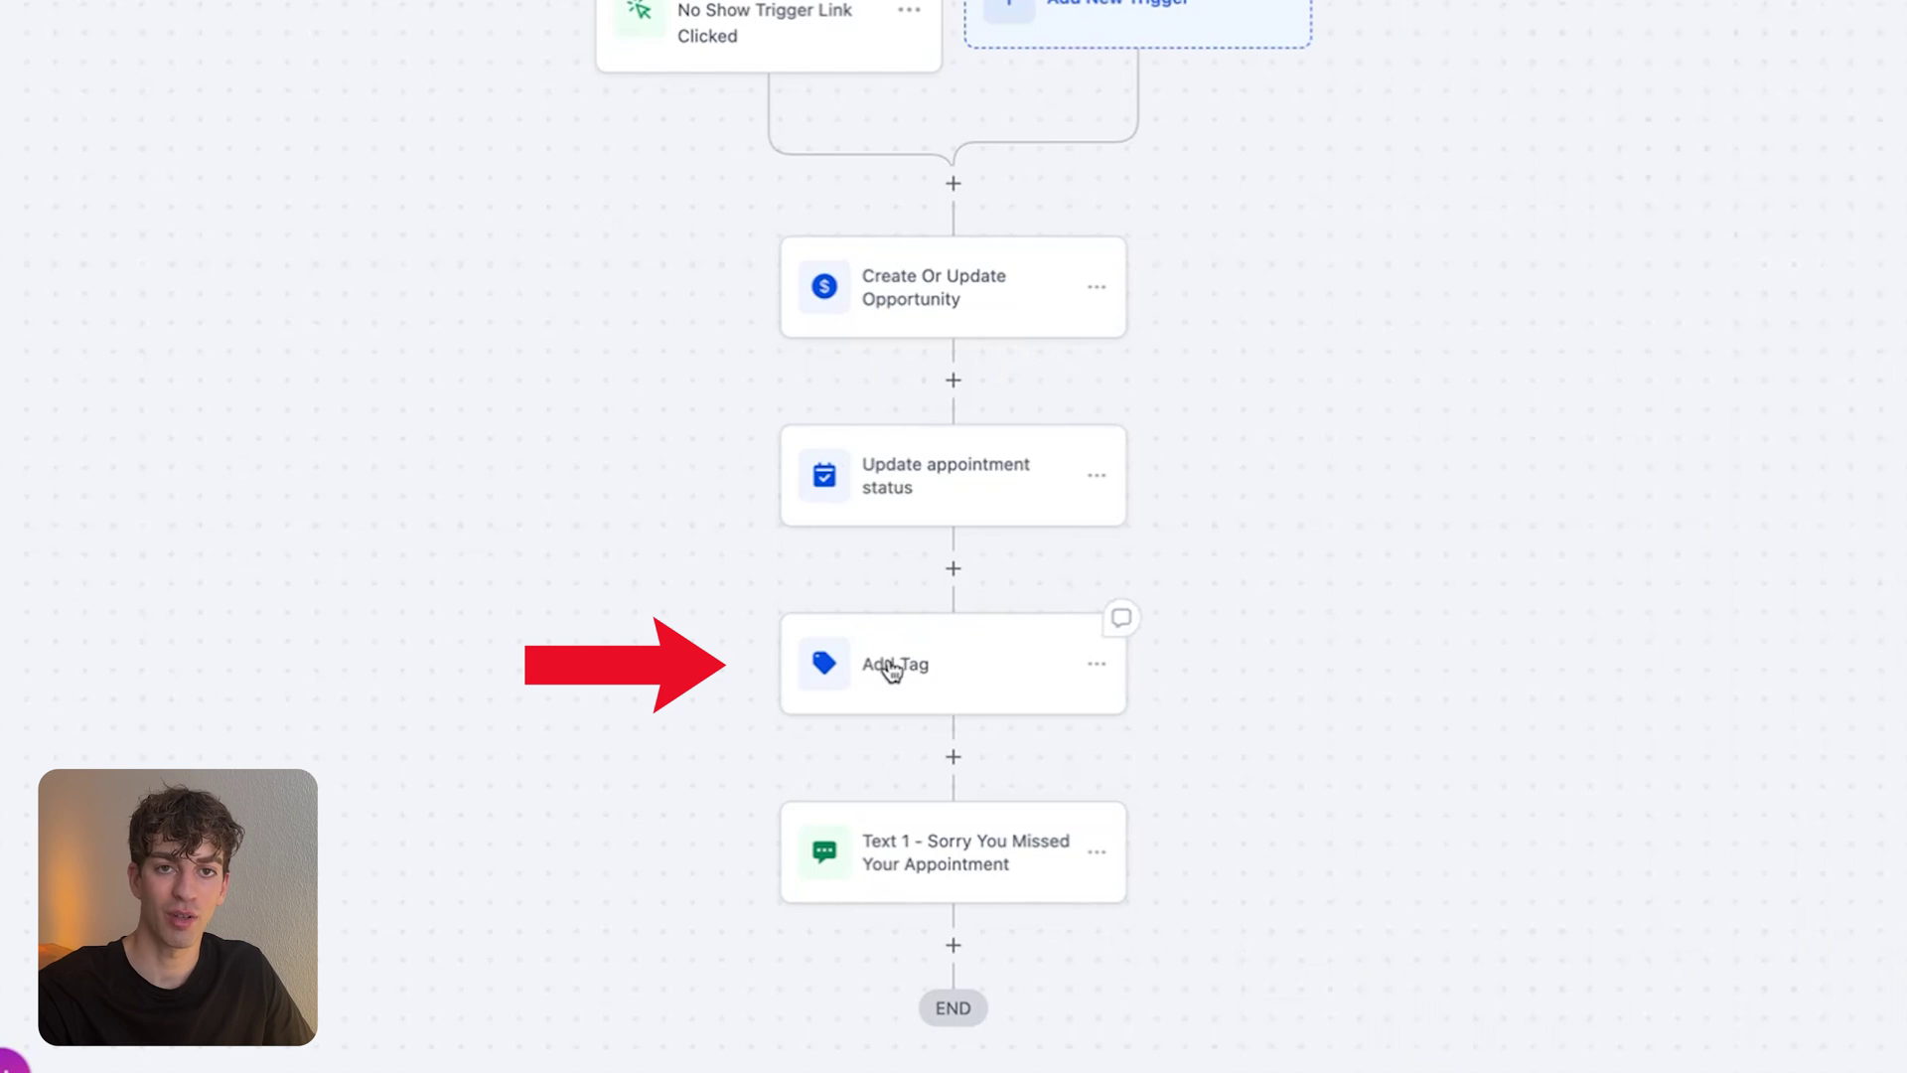
left_click(892, 670)
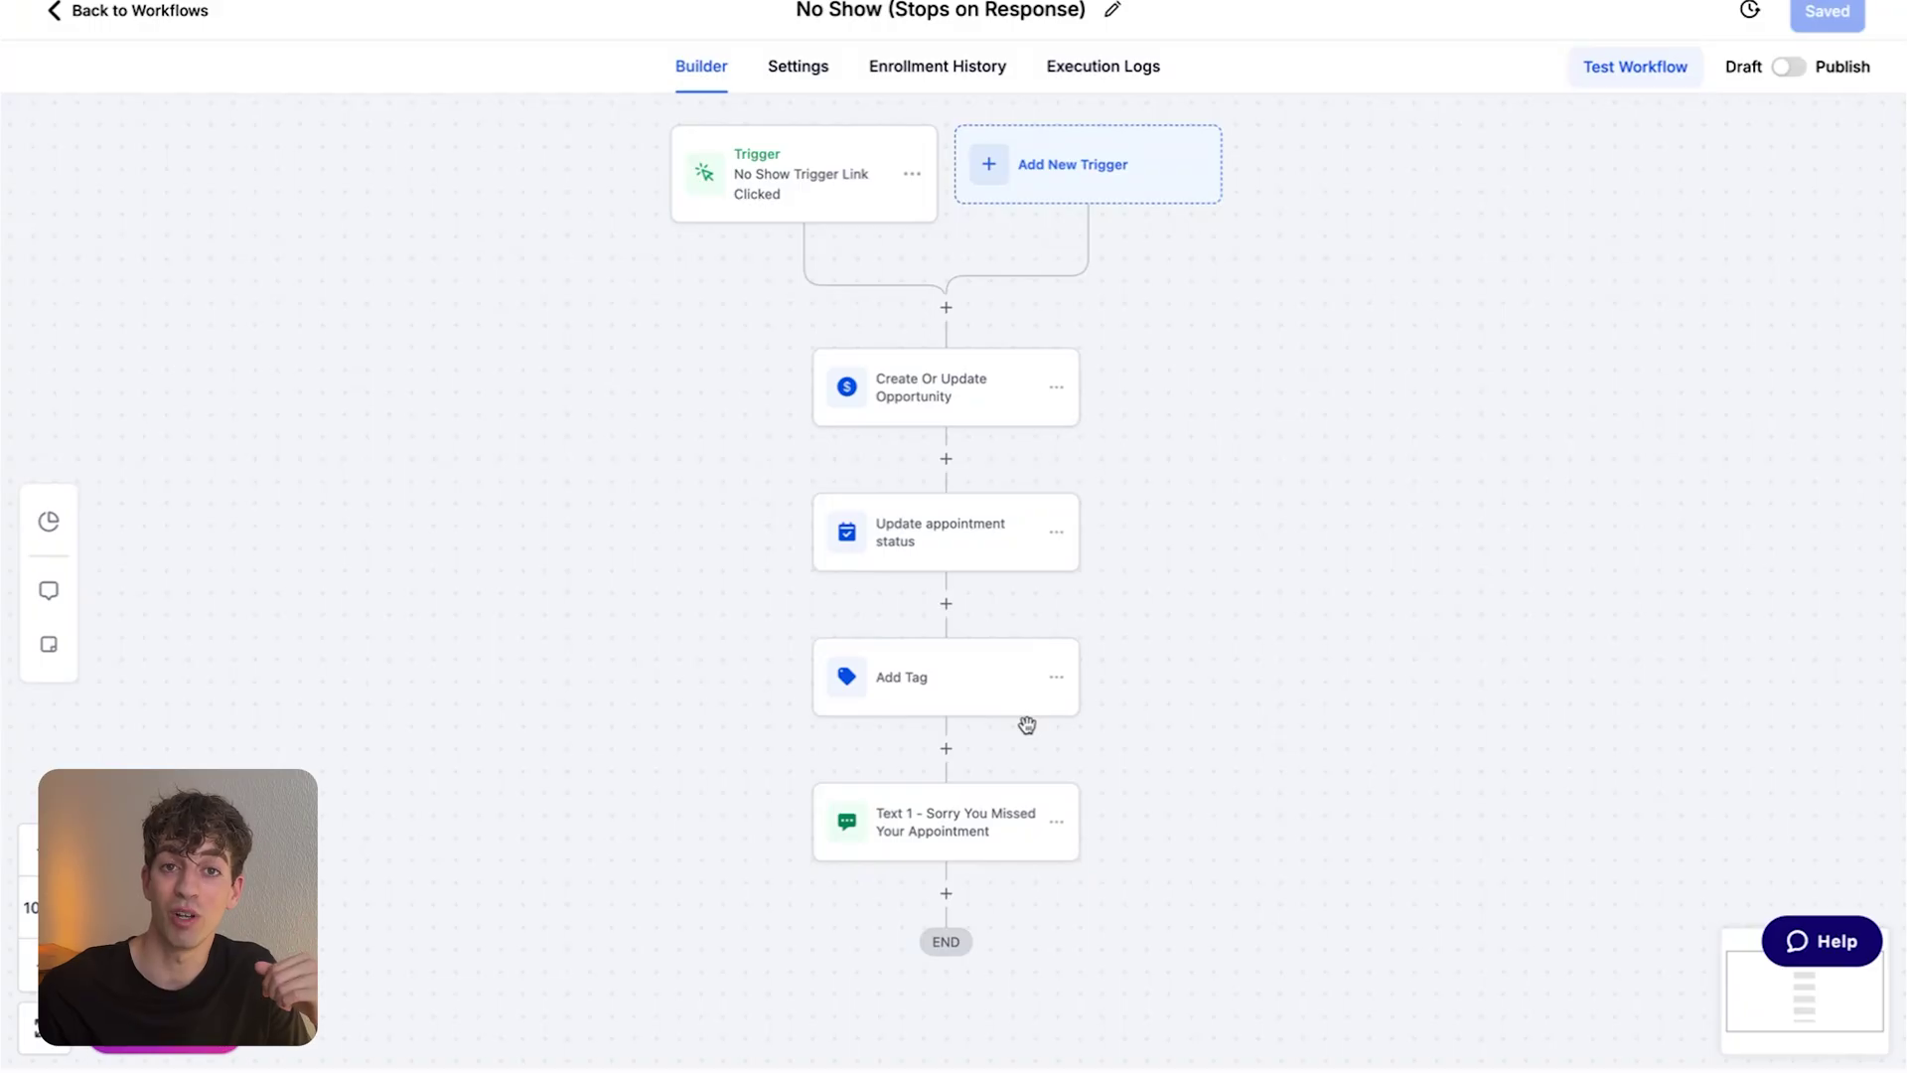
Delete the Text 1 message step from the No Show workflow.
left_click(902, 838)
left_click(1057, 825)
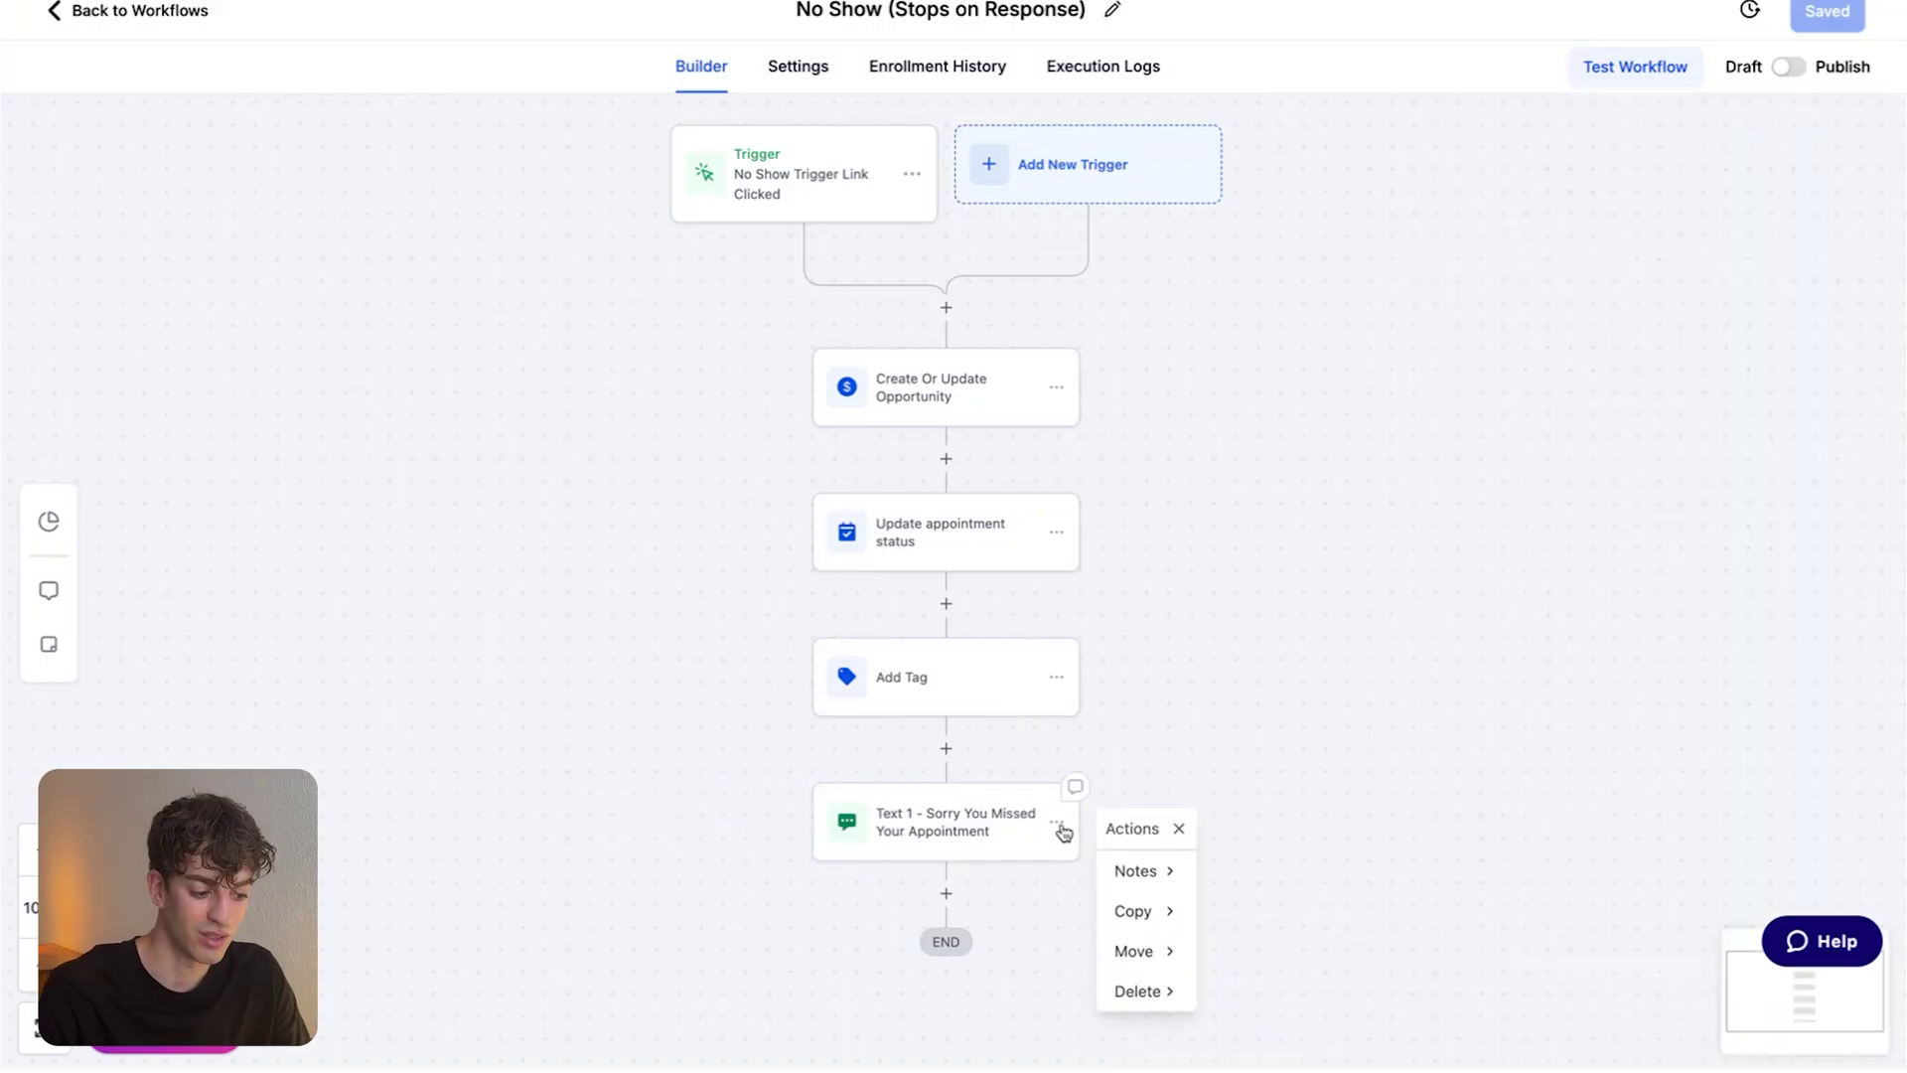
left_click(1136, 989)
left_click(1238, 890)
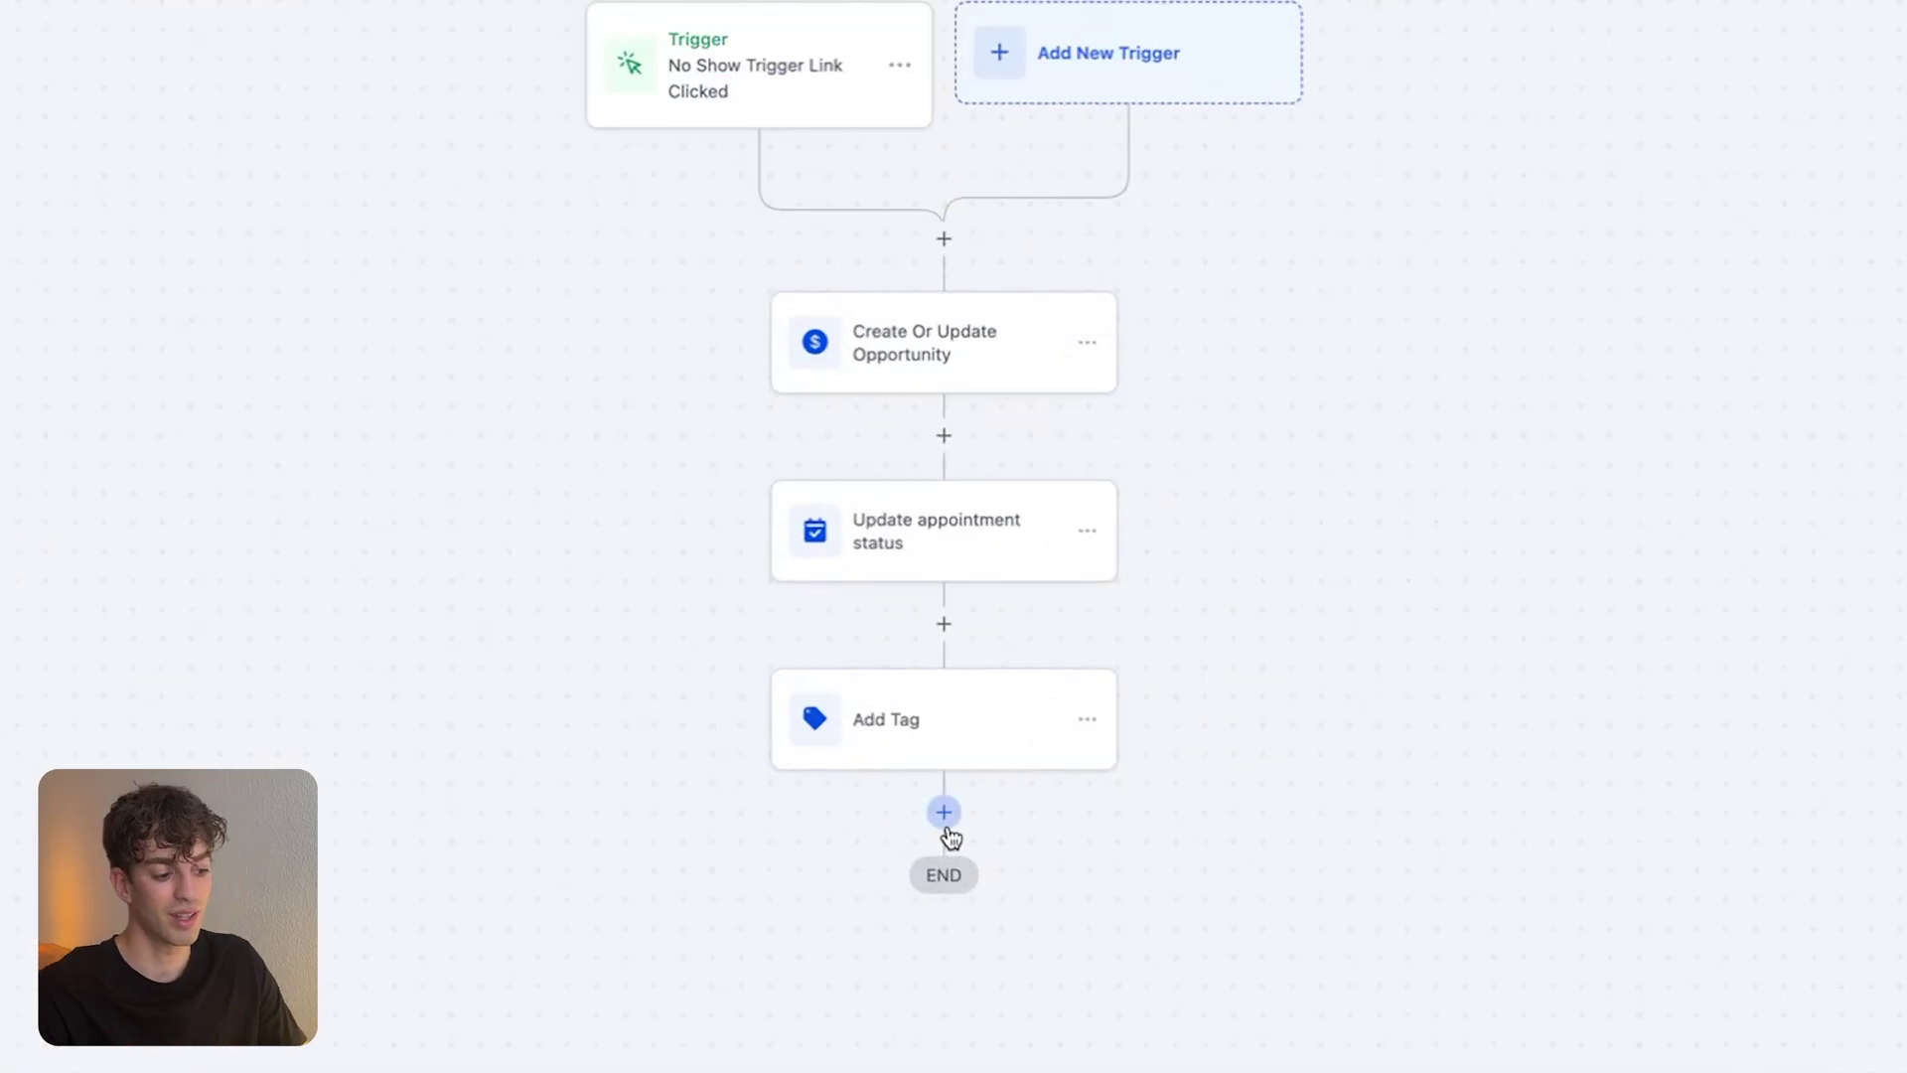
Add a Send SMS action after Add Tag with the pasted missed-appointment apology message.
left_click(945, 748)
type("sms")
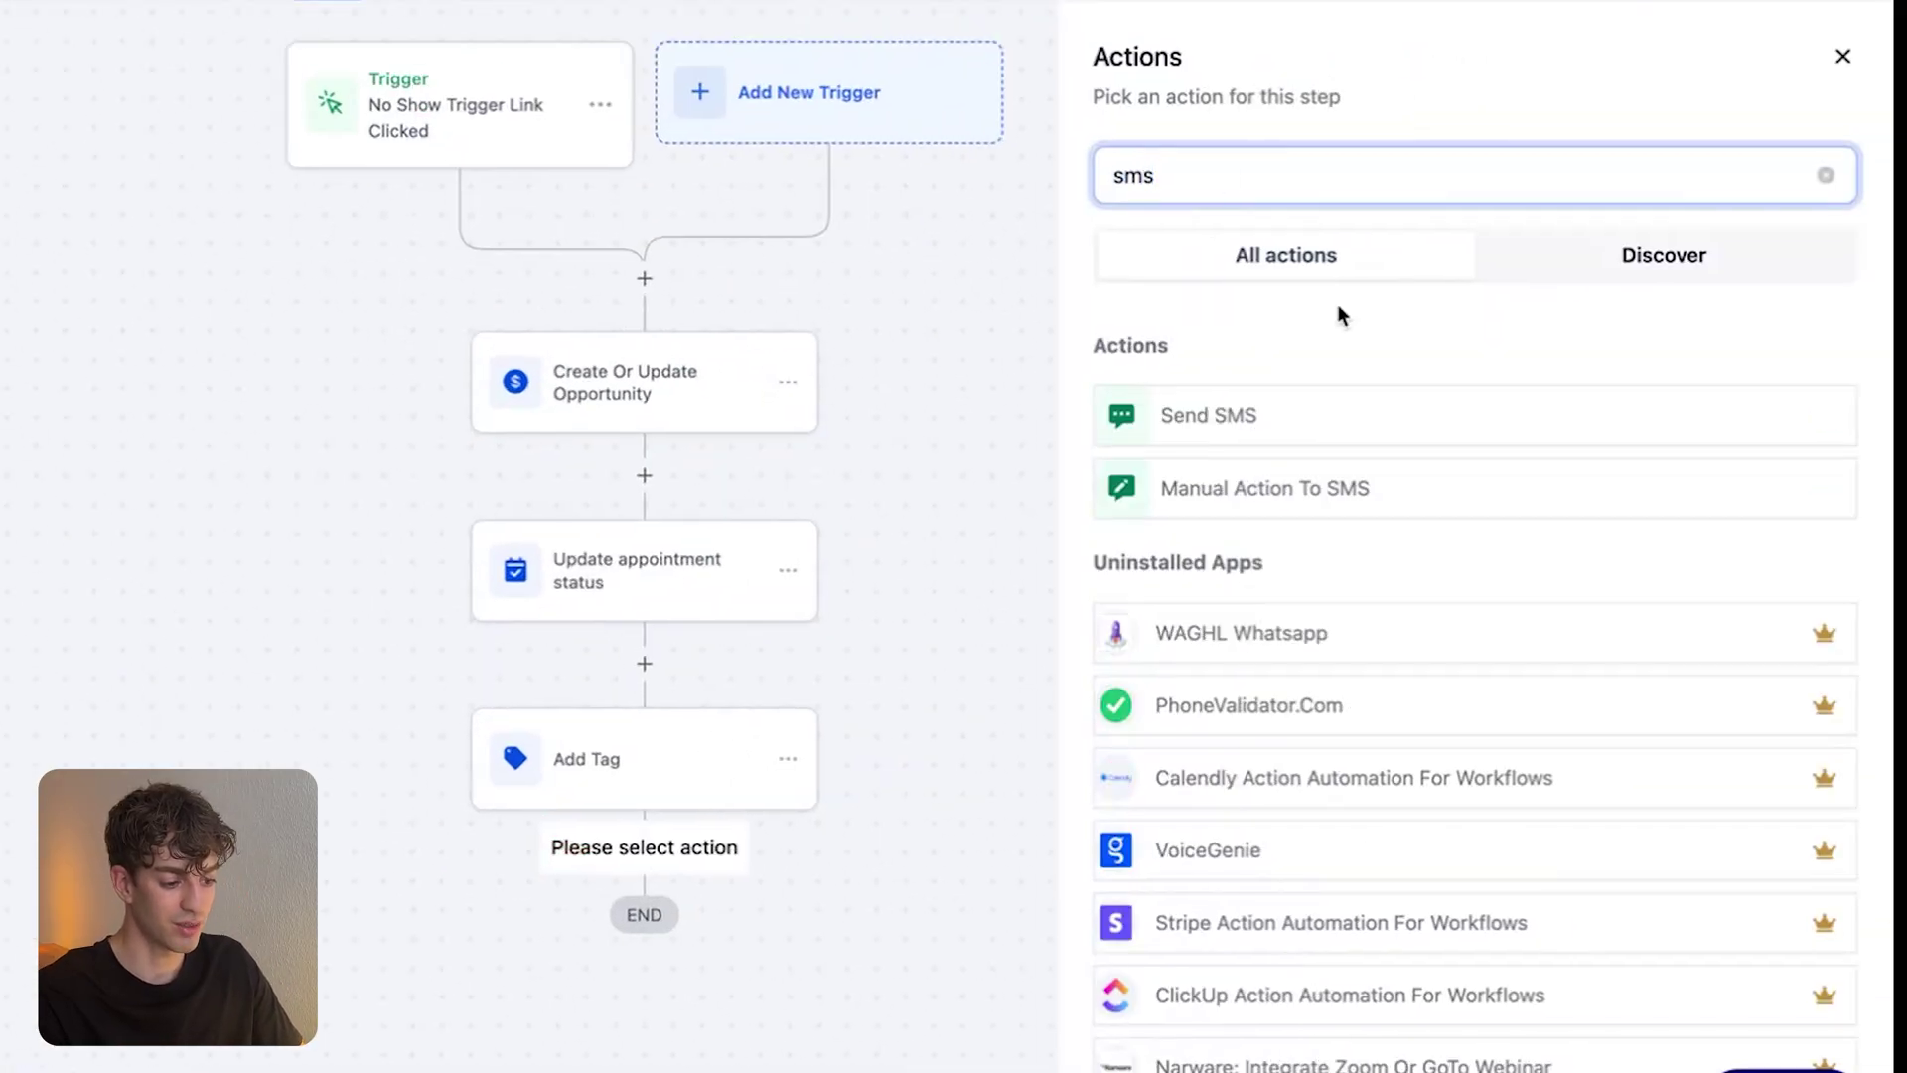
left_click(1268, 417)
left_click(1242, 652)
type("Hi, {{contact.first_name}}, we’re sorry to see you missed your appointment and hope everything is well. If you’d like to reschedule, please reply to this message or call this number. - Ashley at {{location.name}}")
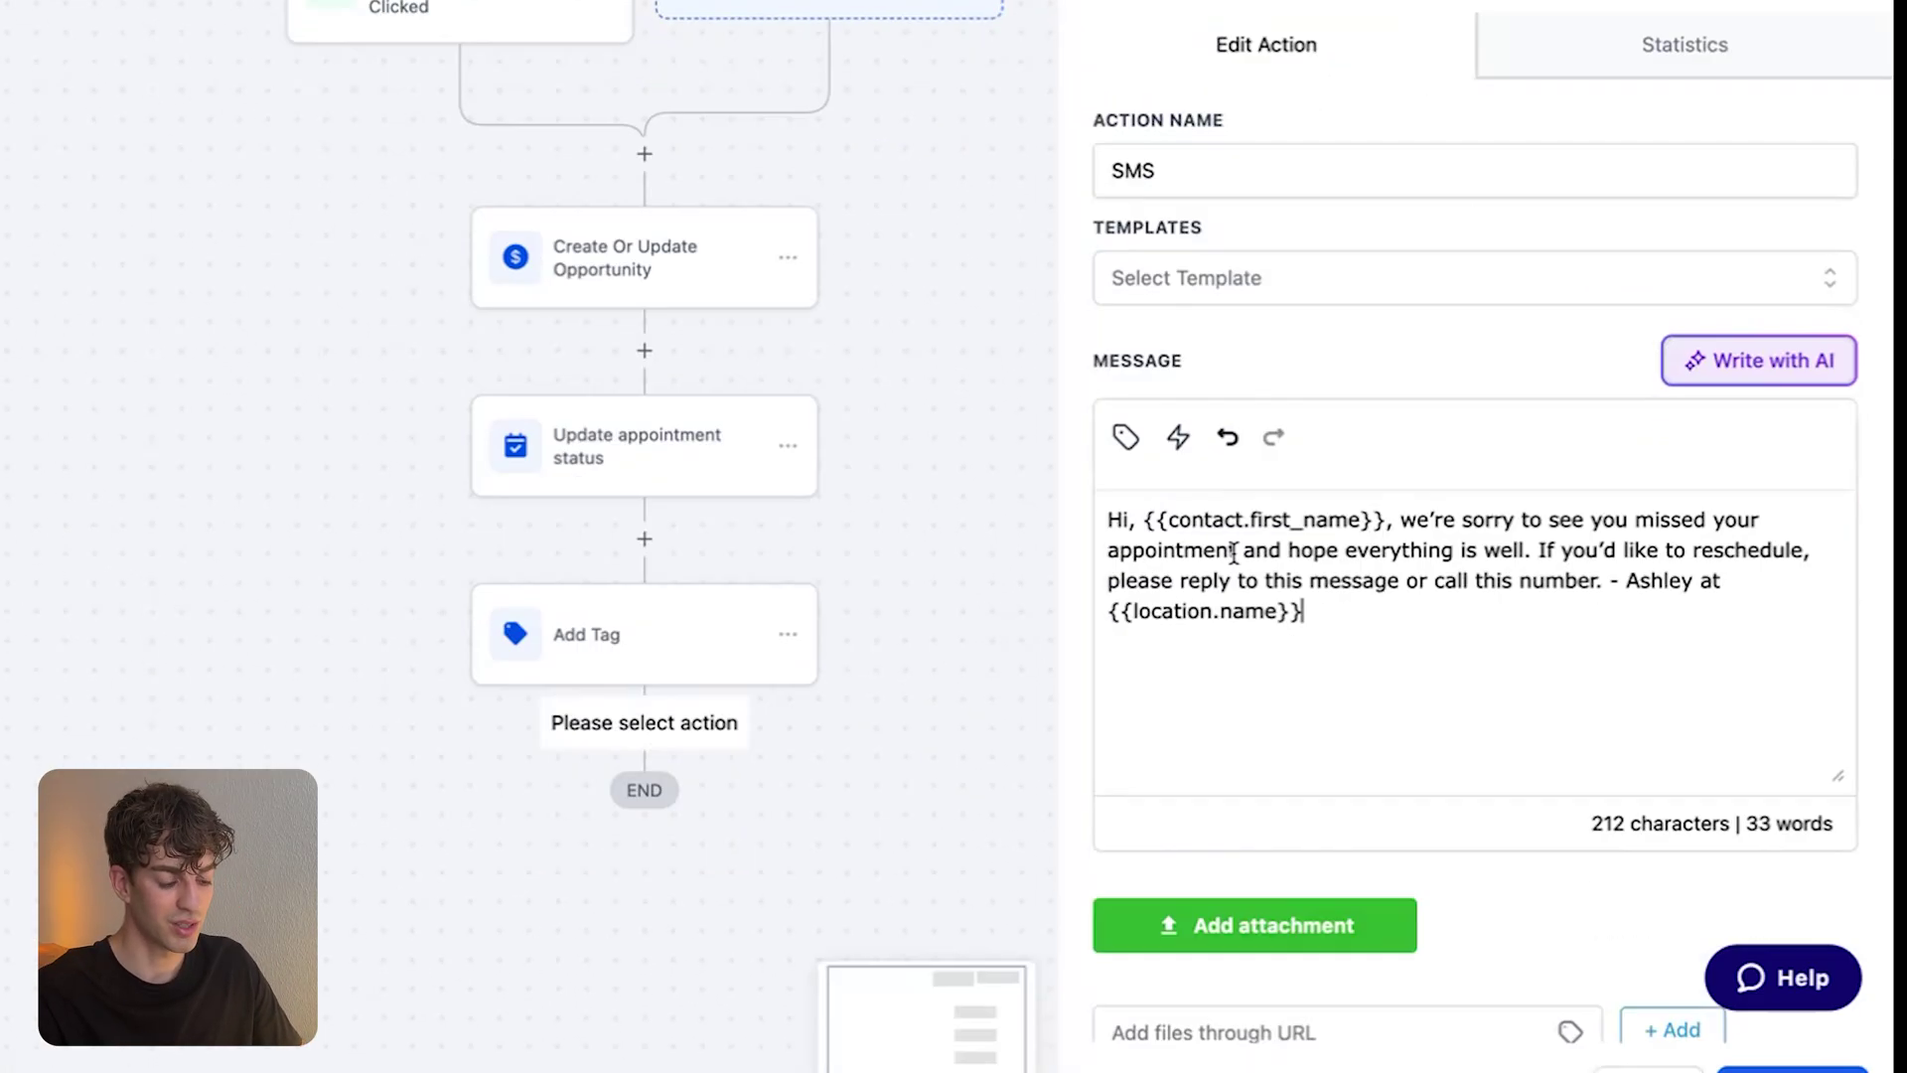
left_click(1788, 1031)
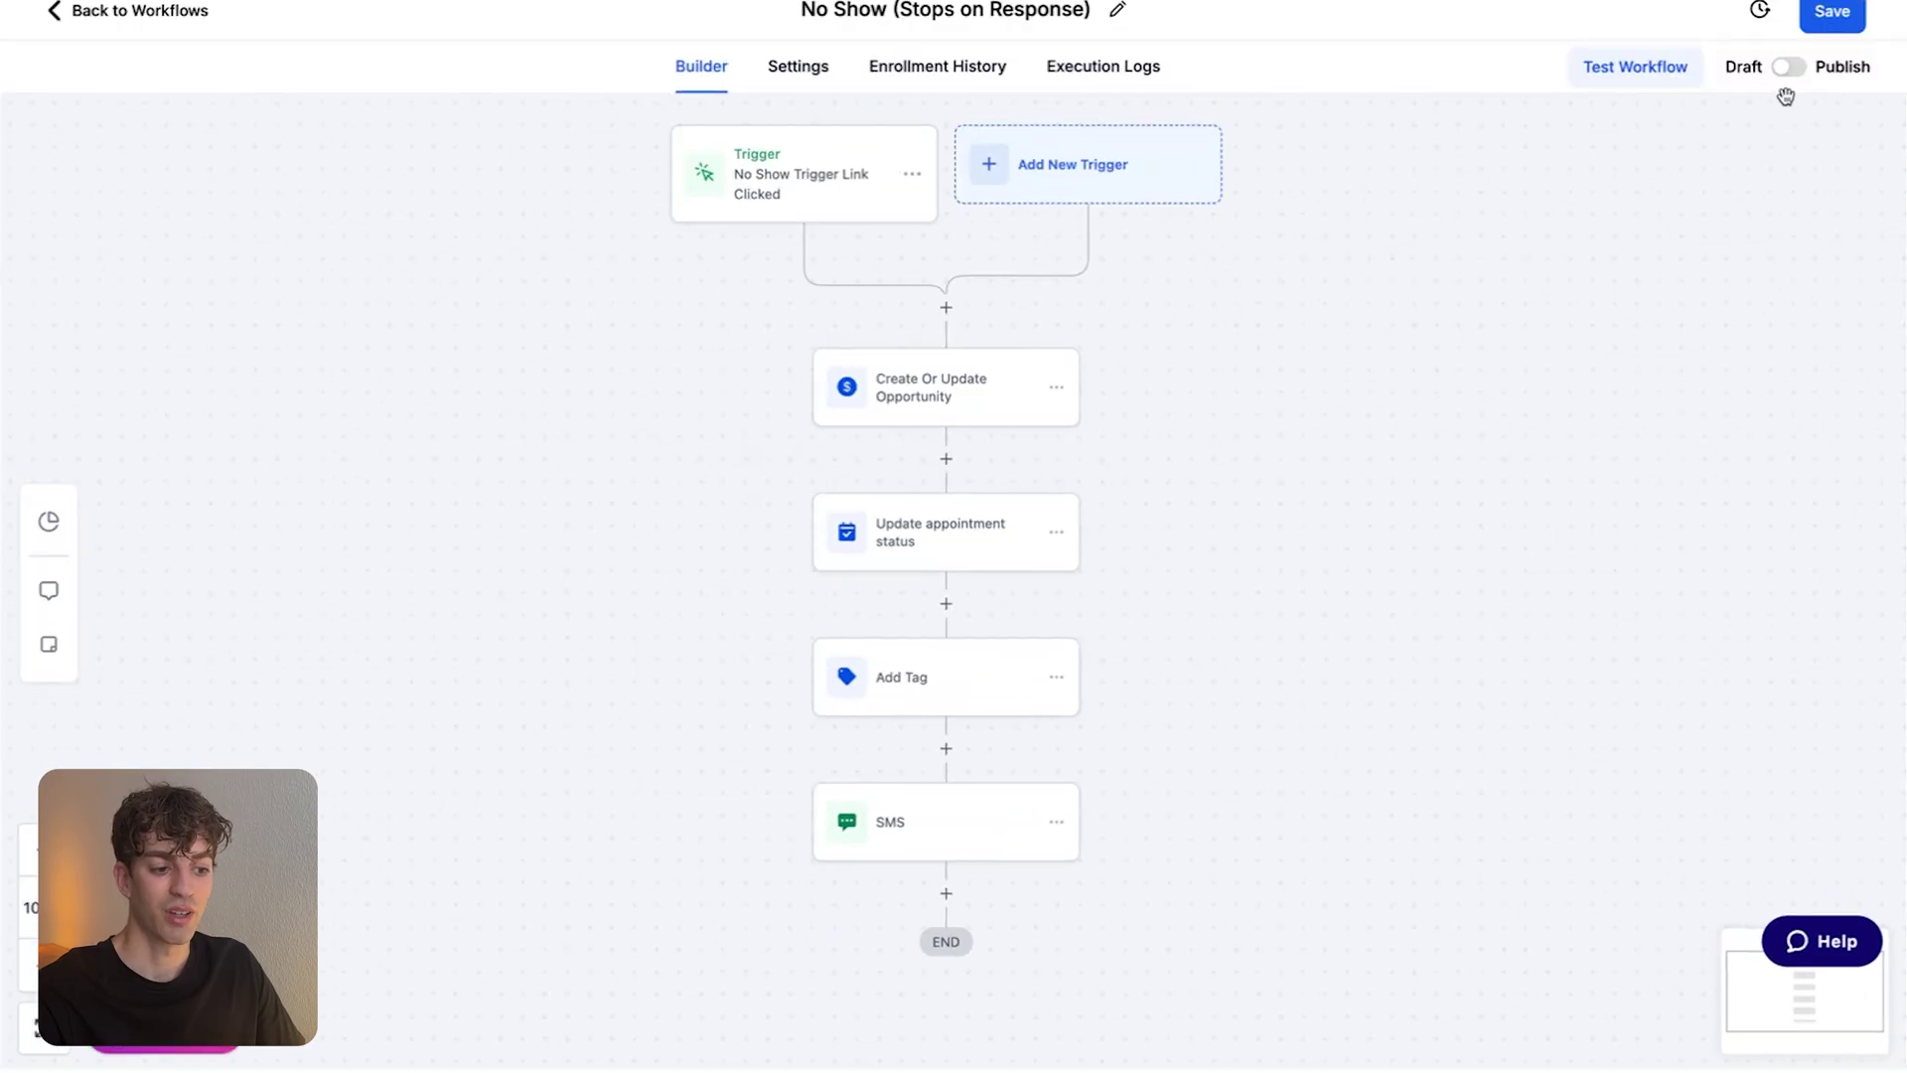